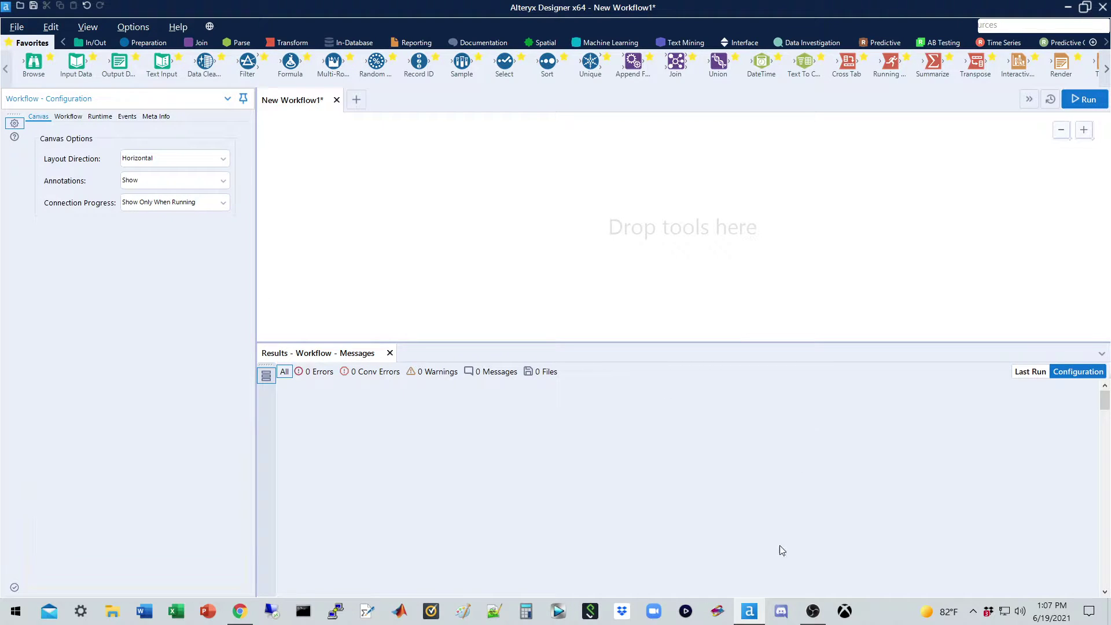
{"action": "mouse_move", "coordinate": [752, 620]}
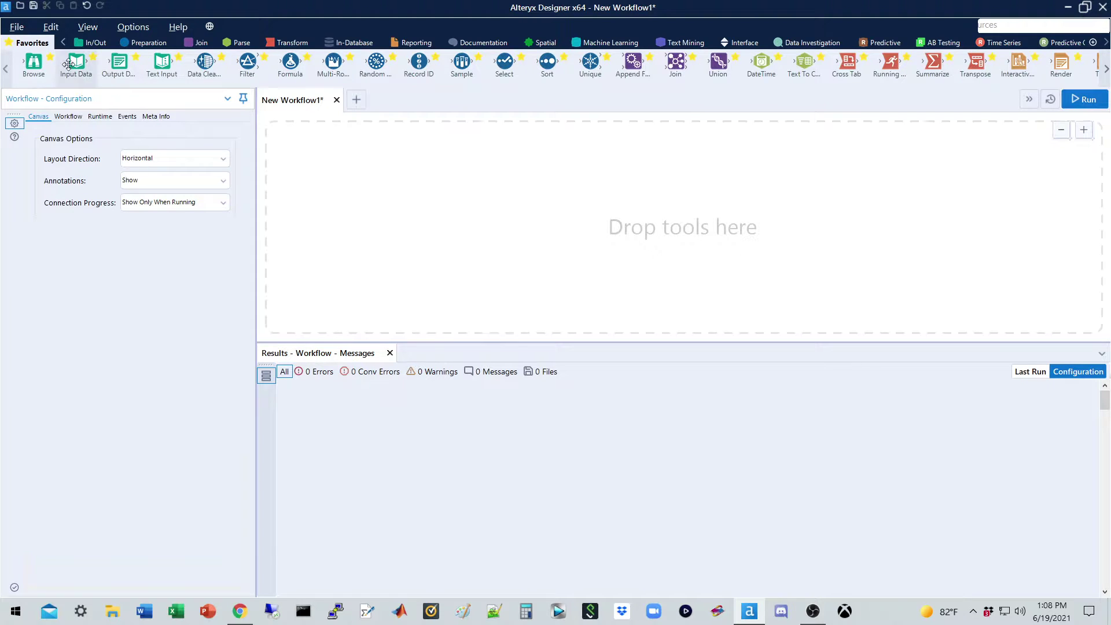
{"action": "left_click_drag", "start_coordinate": [248, 65], "coordinate": [334, 63]}
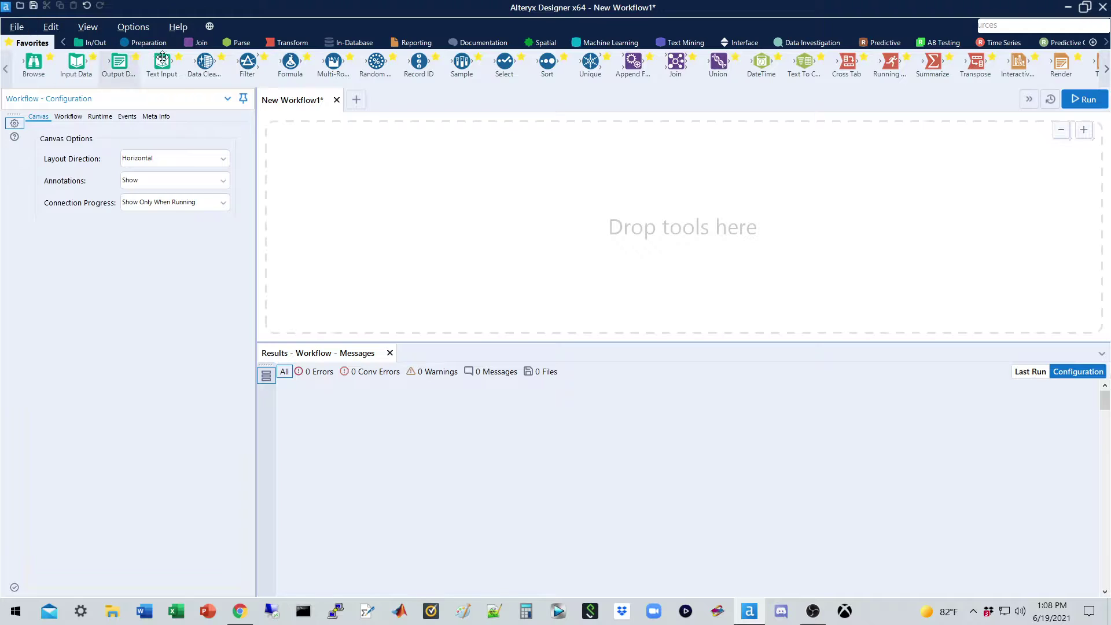
{"action": "left_click_drag", "start_coordinate": [209, 65], "coordinate": [427, 19]}
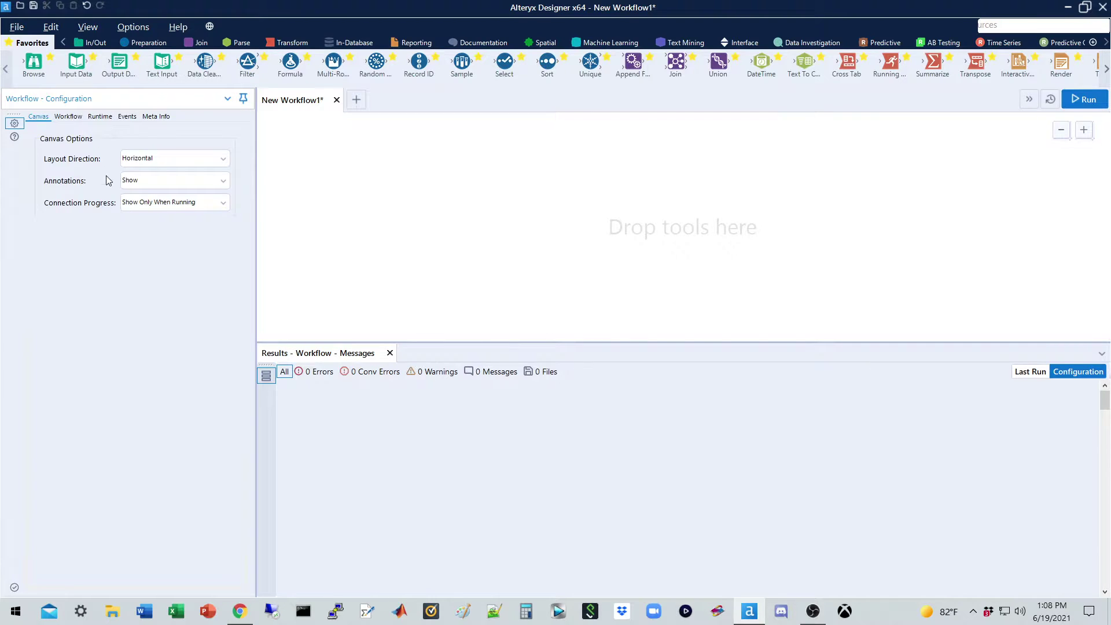
Place an Input Data tool on the empty workflow canvas and connect a Browse tool to its output.
{"action": "left_click_drag", "start_coordinate": [76, 61], "coordinate": [337, 163]}
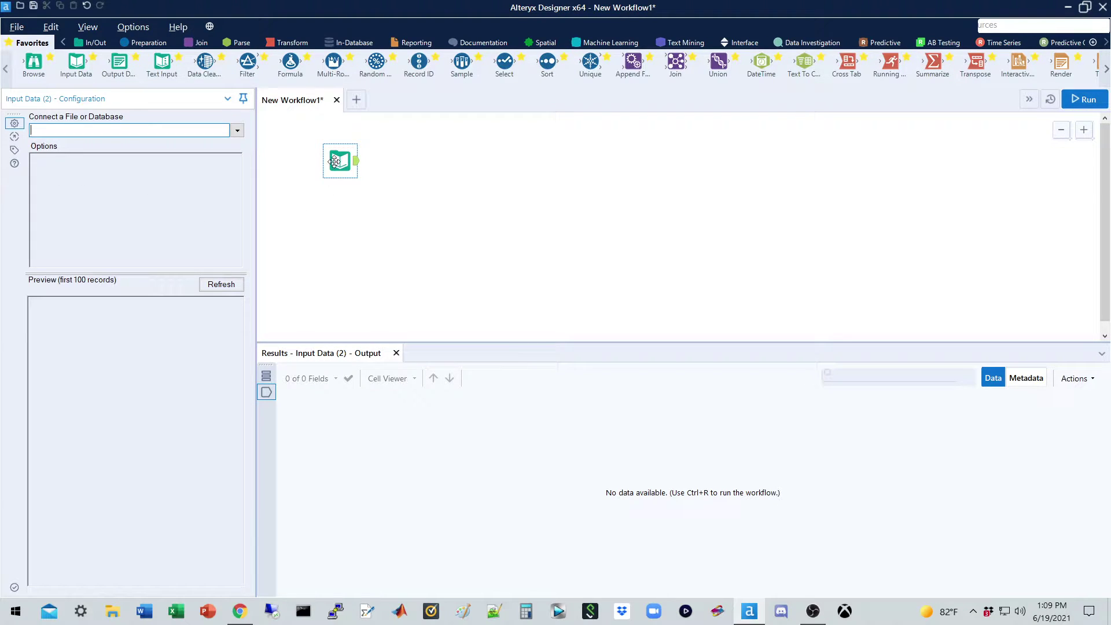
{"action": "left_click", "coordinate": [513, 233]}
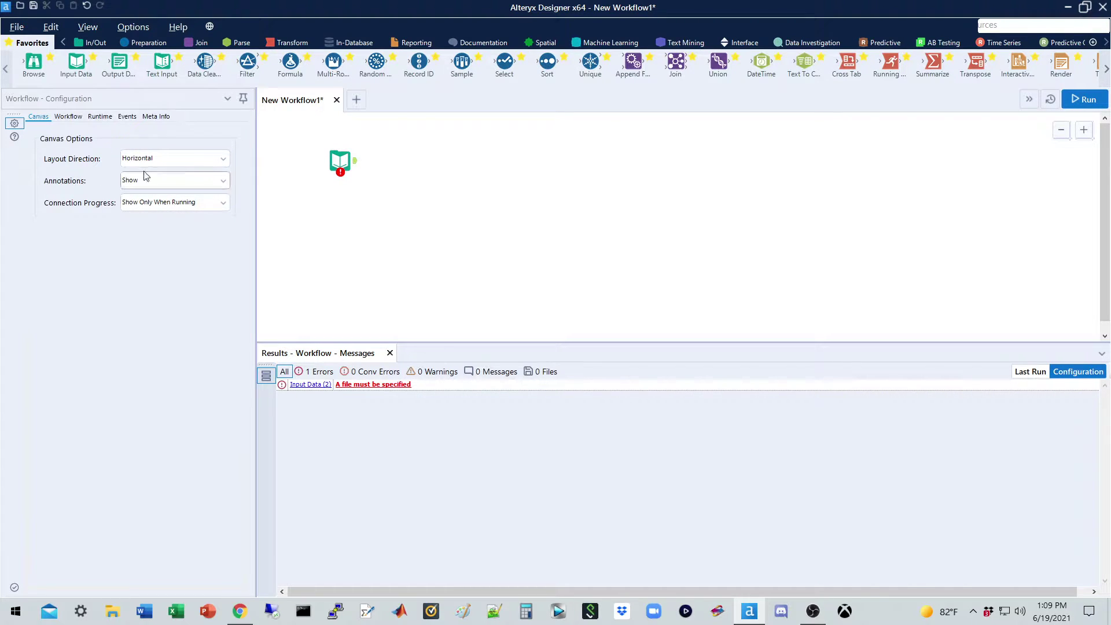
{"action": "left_click", "coordinate": [339, 160]}
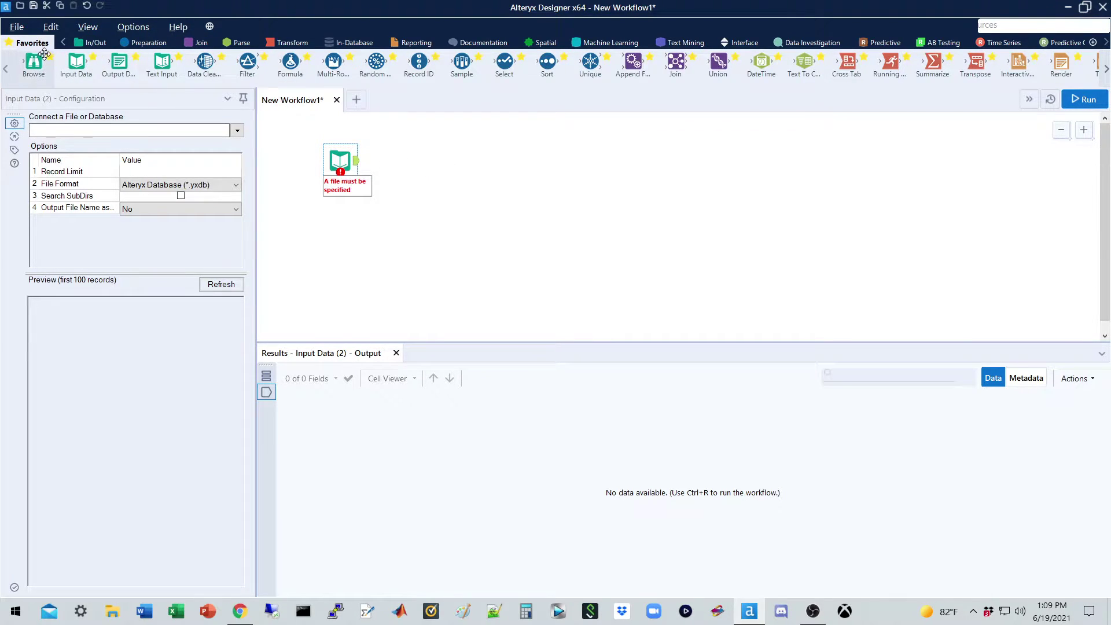
{"action": "left_click_drag", "start_coordinate": [34, 61], "coordinate": [417, 166]}
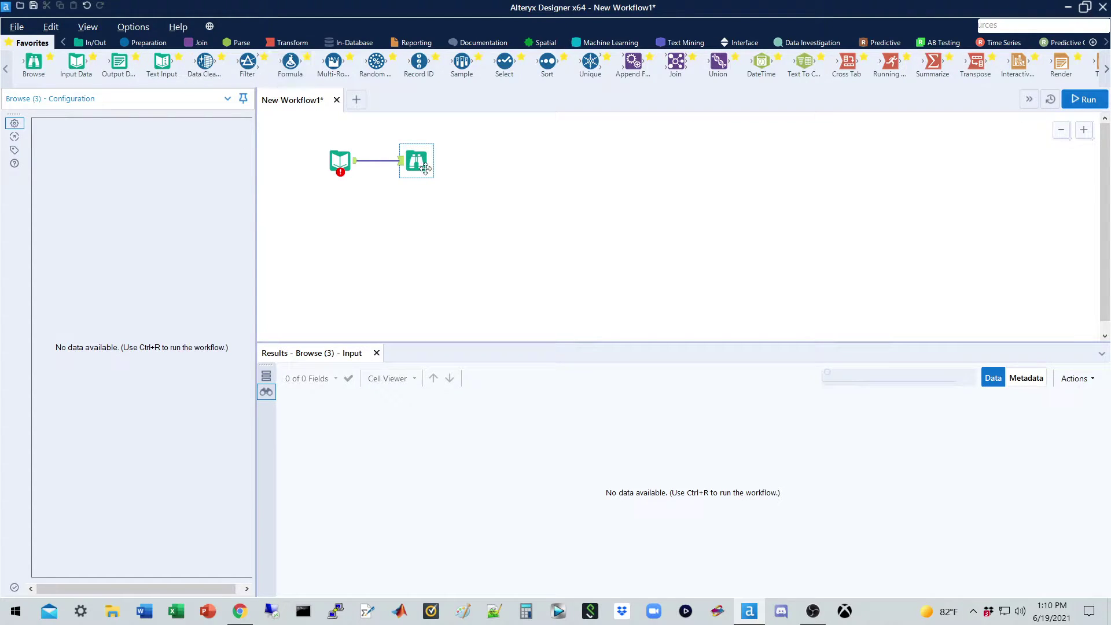
Delete the Input Data tool and the connected Browse tool together from the canvas.
{"action": "left_click", "coordinate": [344, 155], "text": "ctrl"}
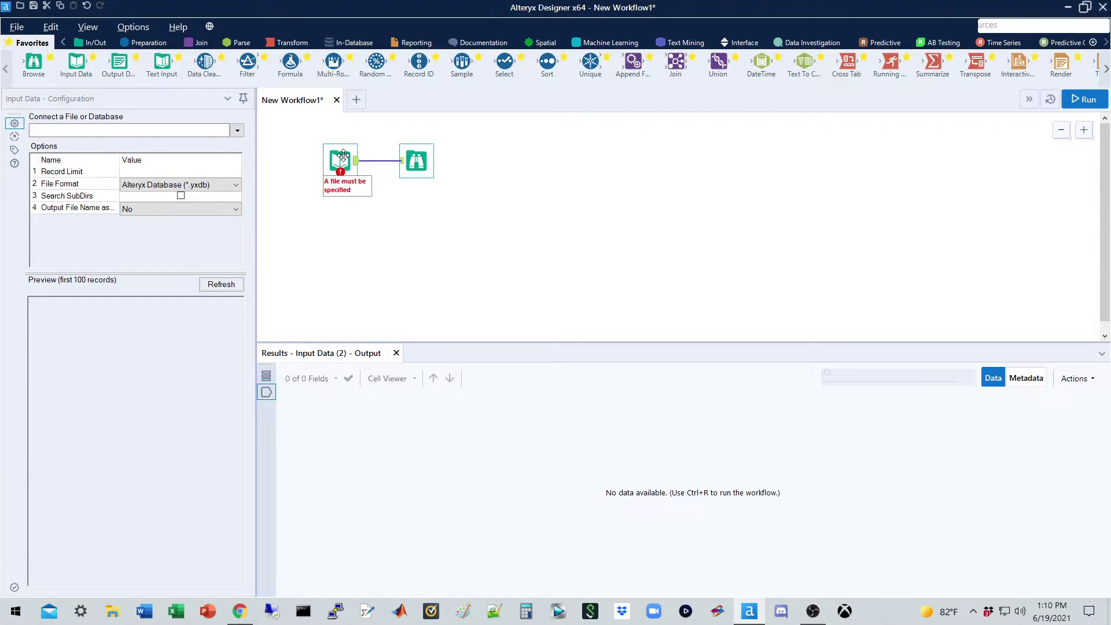
{"action": "key", "text": "Delete"}
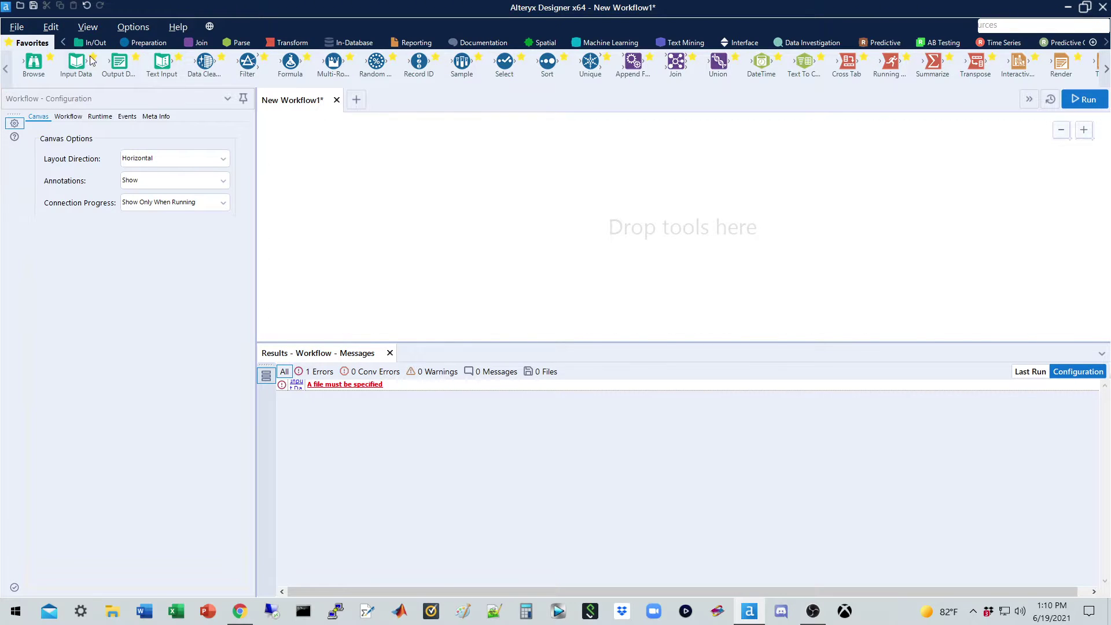
Look through the In/Out, Preparation, Join, Parse, Transform and In-Database tool categories and return to the Favorites.
{"action": "left_click_drag", "start_coordinate": [247, 59], "coordinate": [92, 46]}
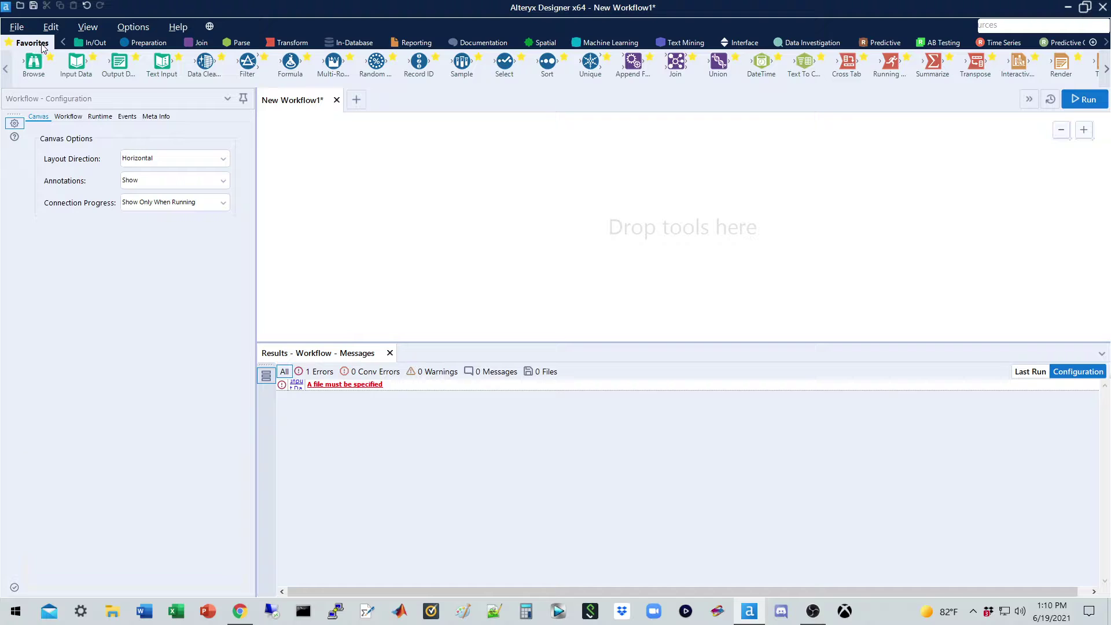
{"action": "left_click", "coordinate": [100, 46]}
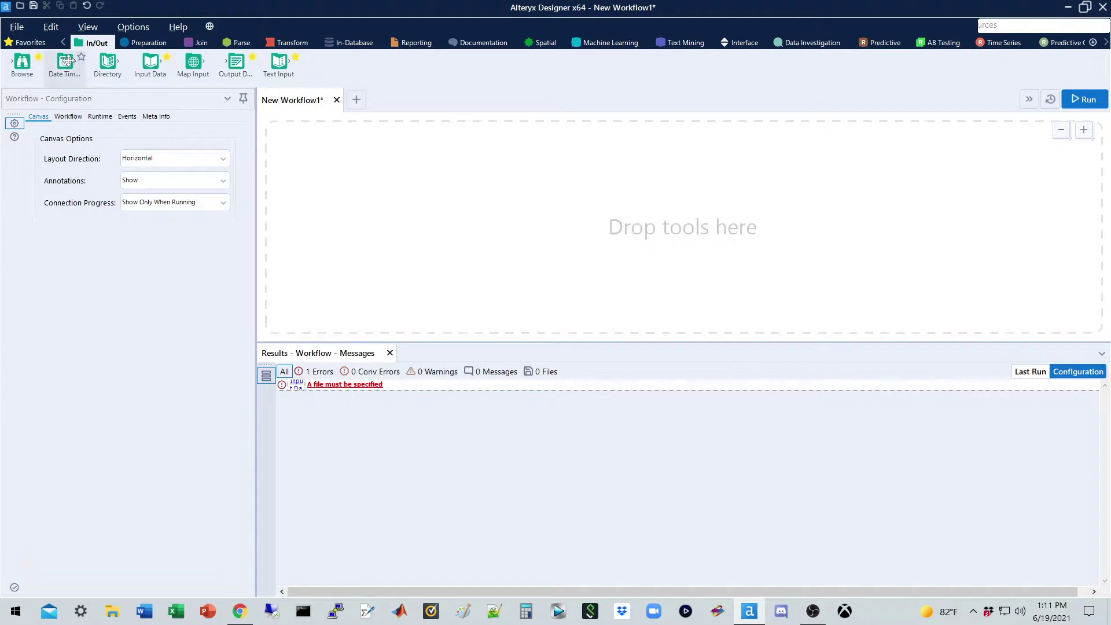
{"action": "left_click_drag", "start_coordinate": [150, 61], "coordinate": [151, 47]}
{"action": "left_click", "coordinate": [151, 45]}
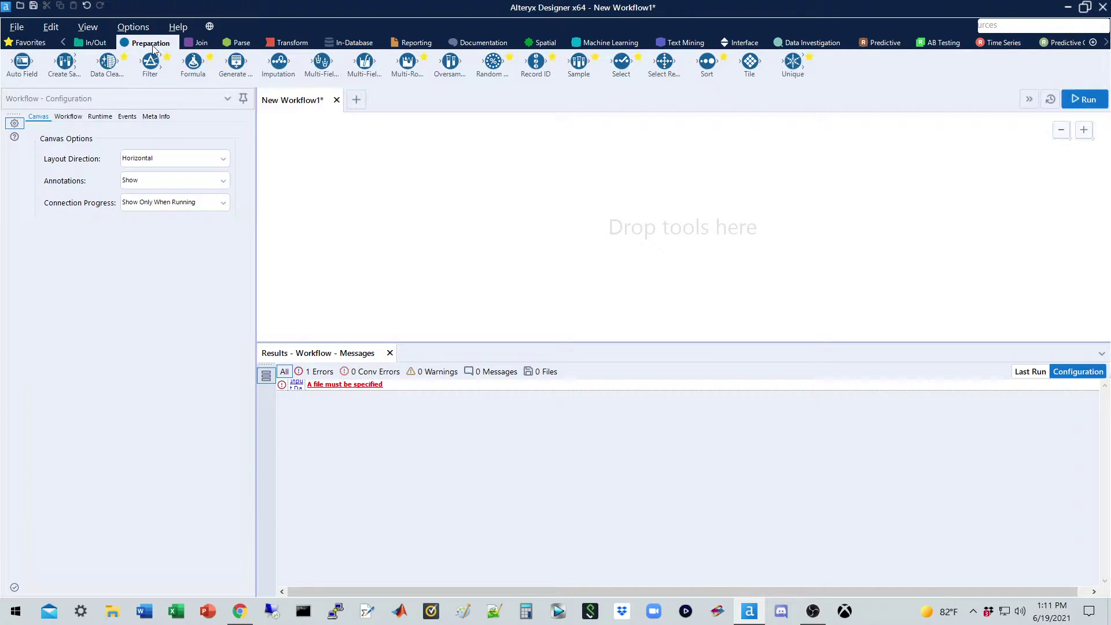
{"action": "left_click", "coordinate": [202, 46]}
{"action": "left_click", "coordinate": [237, 46]}
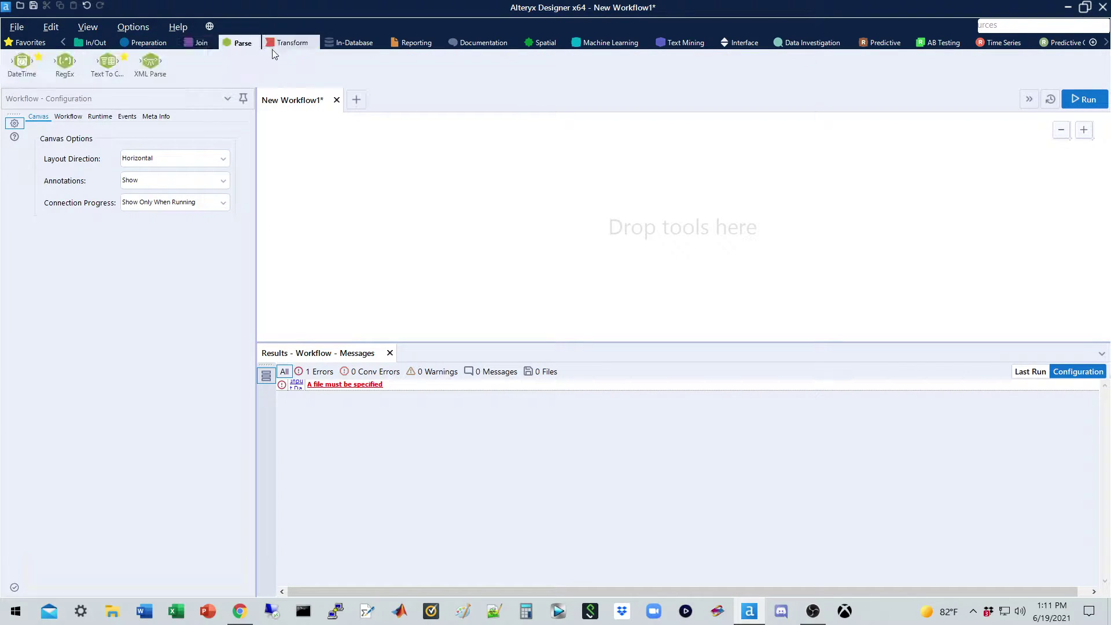
{"action": "left_click", "coordinate": [299, 47]}
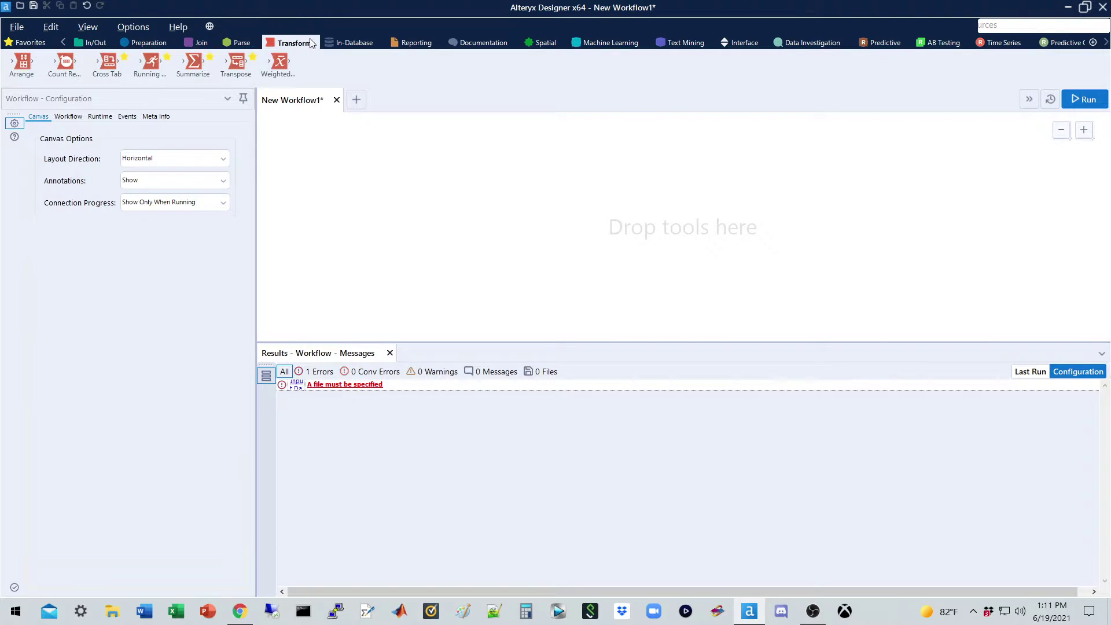
{"action": "mouse_move", "coordinate": [202, 63]}
{"action": "left_mouse_down"}
{"action": "mouse_move", "coordinate": [278, 66]}
{"action": "mouse_move", "coordinate": [194, 66]}
{"action": "mouse_move", "coordinate": [222, 68]}
{"action": "left_mouse_up"}
{"action": "left_click", "coordinate": [367, 46]}
{"action": "left_click_drag", "start_coordinate": [373, 67], "coordinate": [94, 47]}
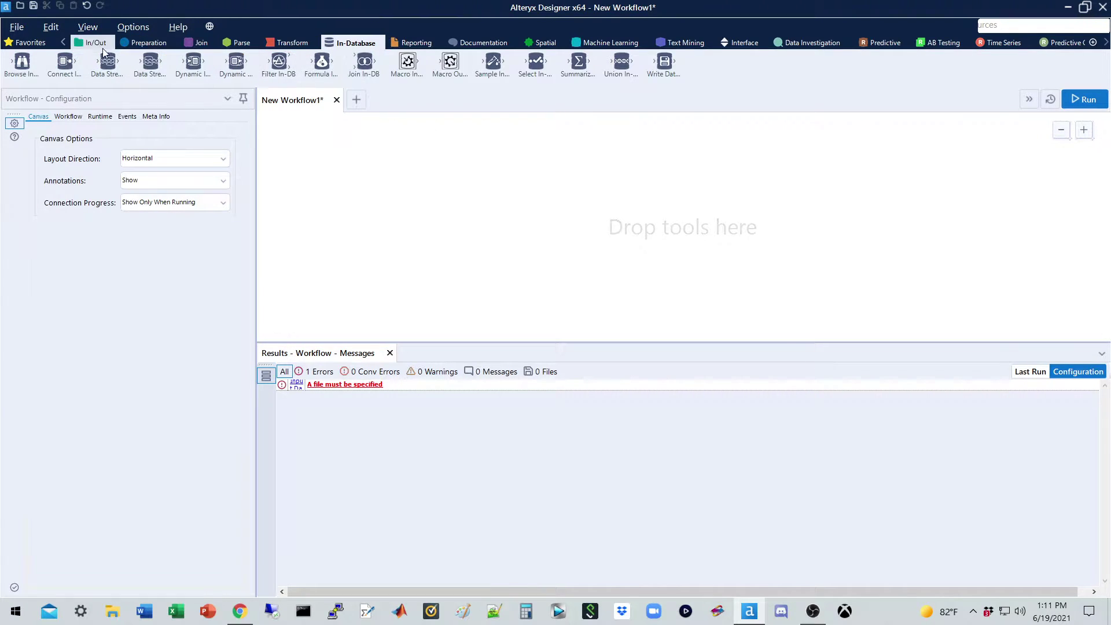
{"action": "left_click", "coordinate": [22, 45]}
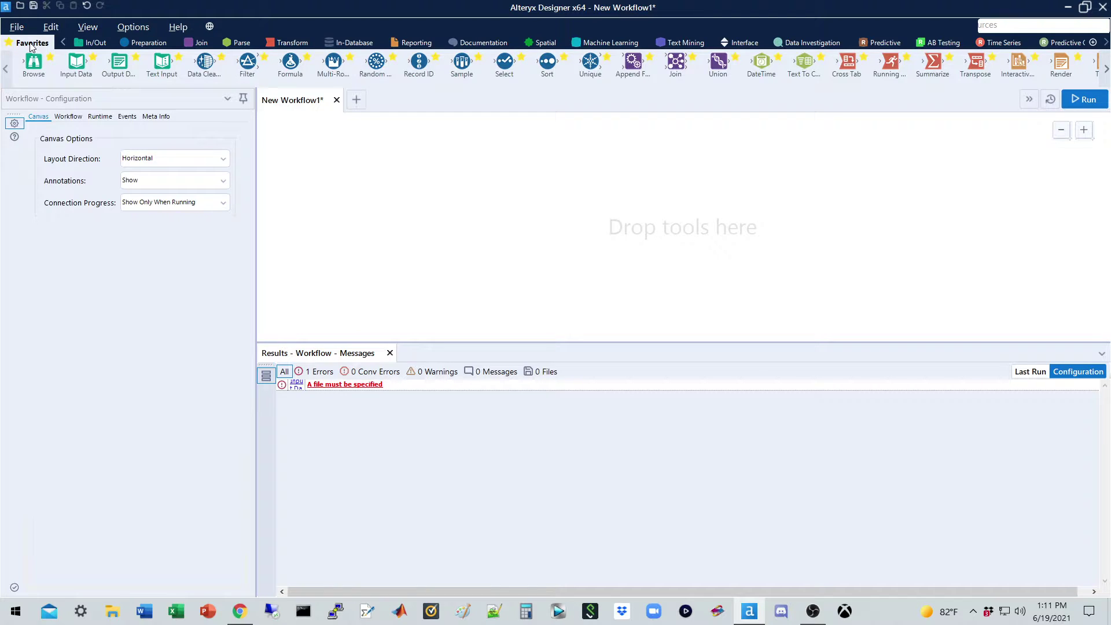
{"action": "left_click_drag", "start_coordinate": [32, 62], "coordinate": [283, 70]}
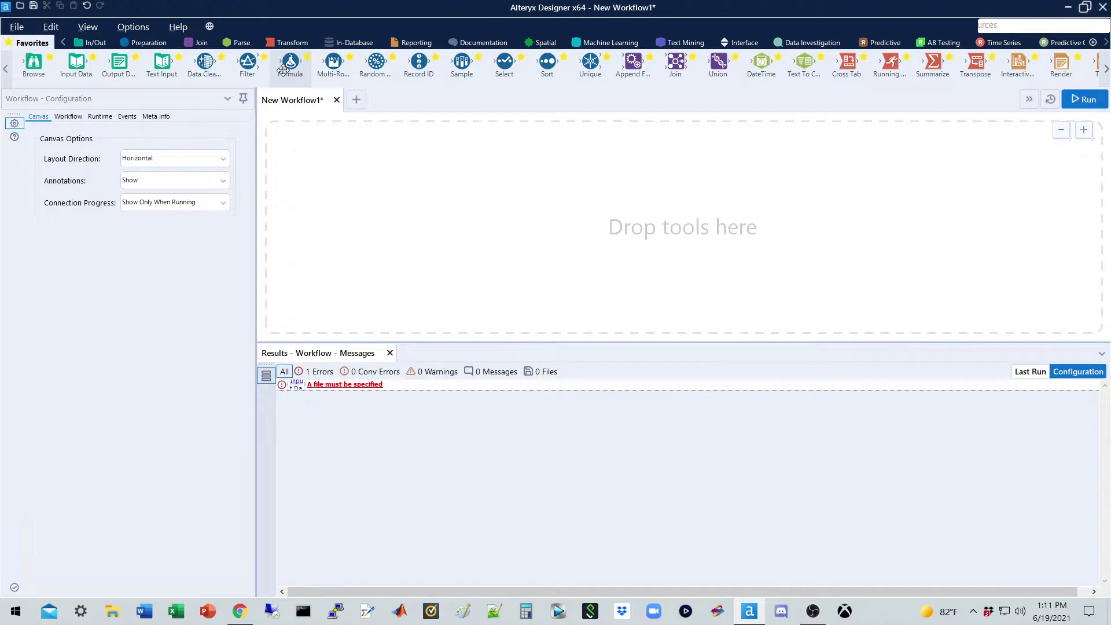
{"action": "left_click_drag", "start_coordinate": [283, 70], "coordinate": [88, 66]}
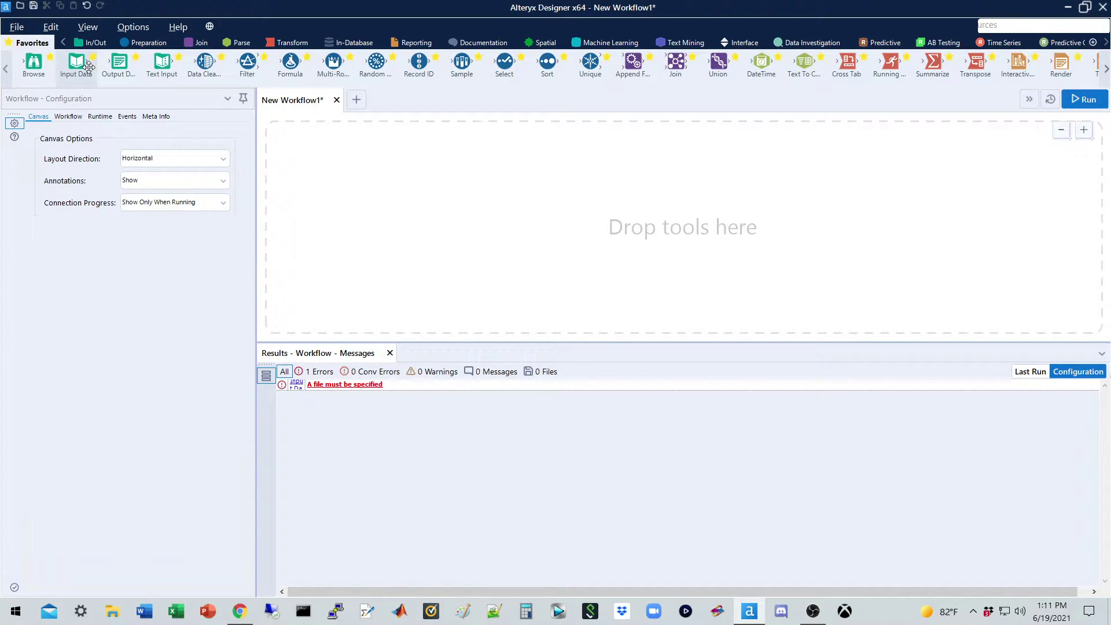
{"action": "left_click_drag", "start_coordinate": [89, 66], "coordinate": [376, 66]}
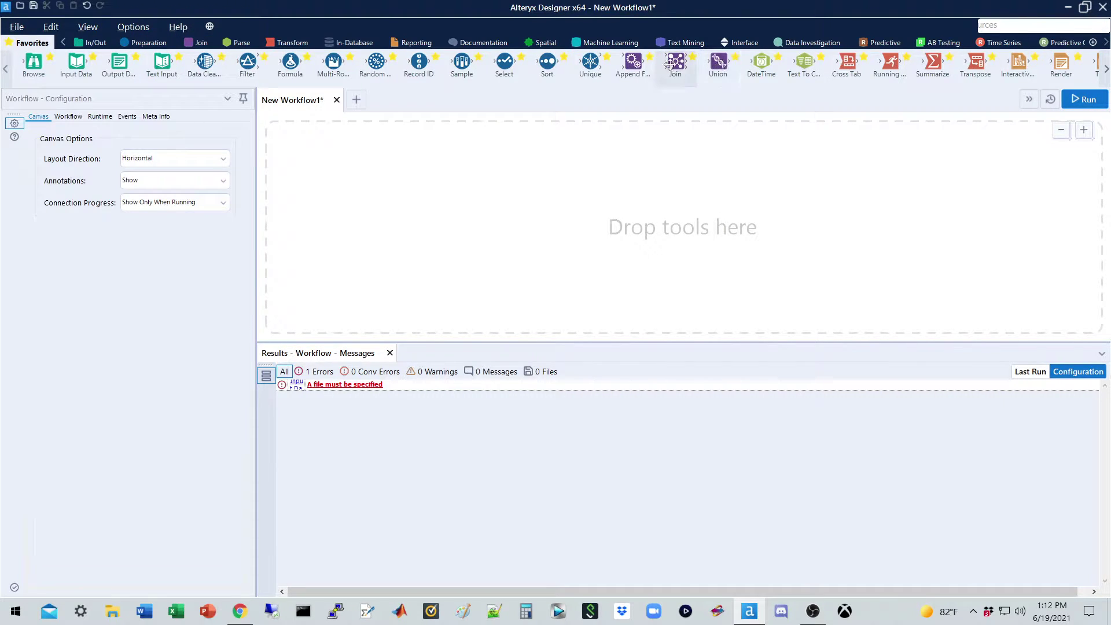
Remove the Join tool from the favorites and check the Favorites category.
{"action": "left_click", "coordinate": [198, 44]}
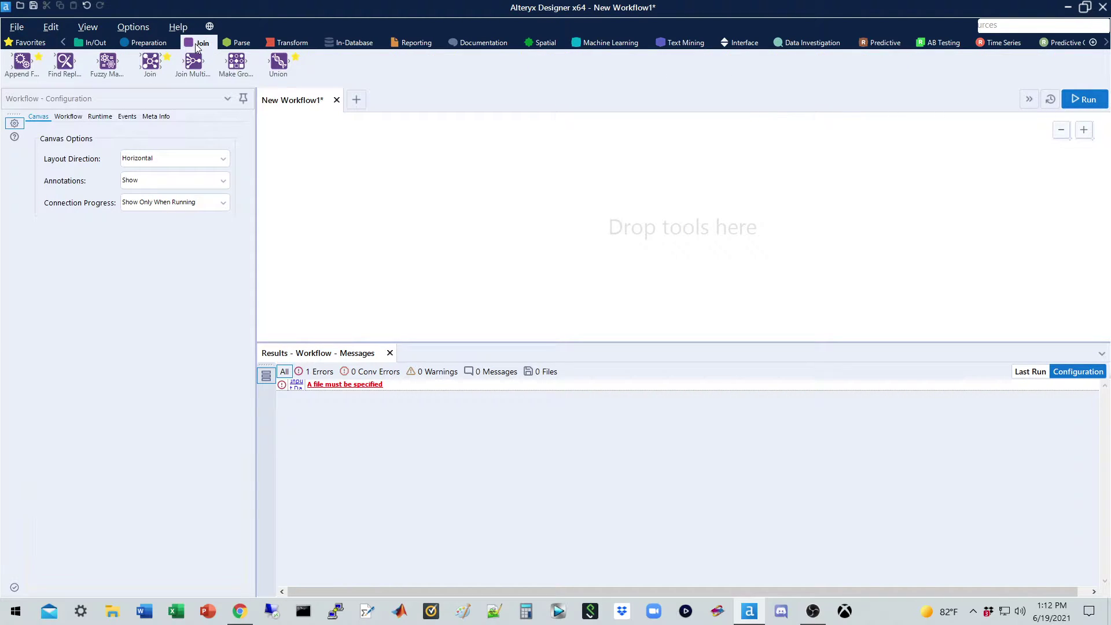
{"action": "left_click", "coordinate": [168, 59]}
{"action": "left_click", "coordinate": [24, 42]}
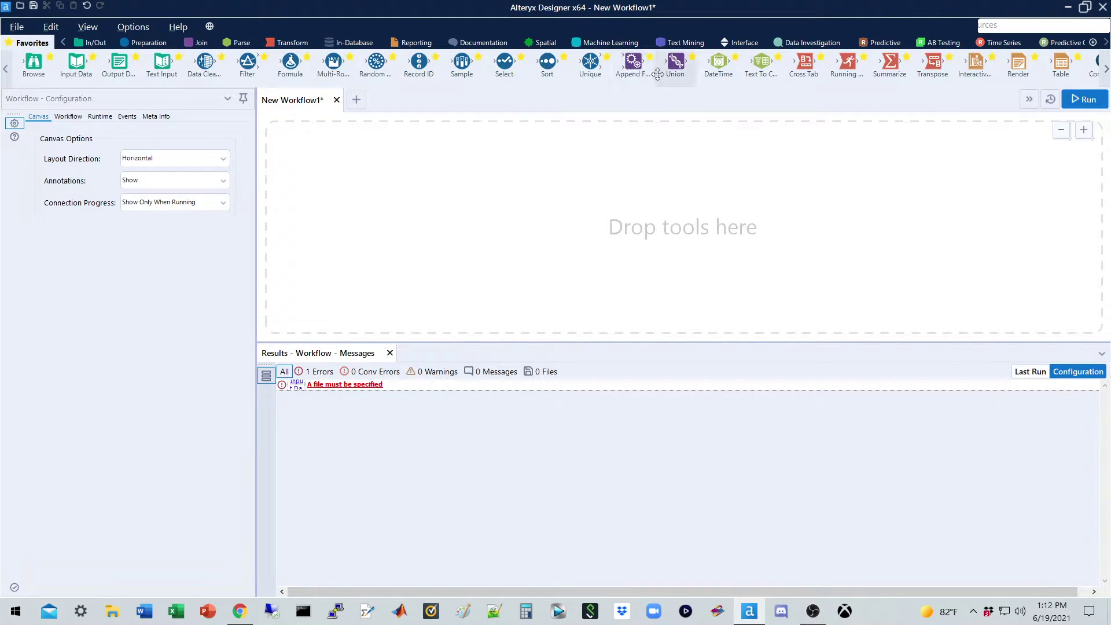
Add the Join tool back to the favorites and return to the Favorites category.
{"action": "left_click", "coordinate": [193, 44]}
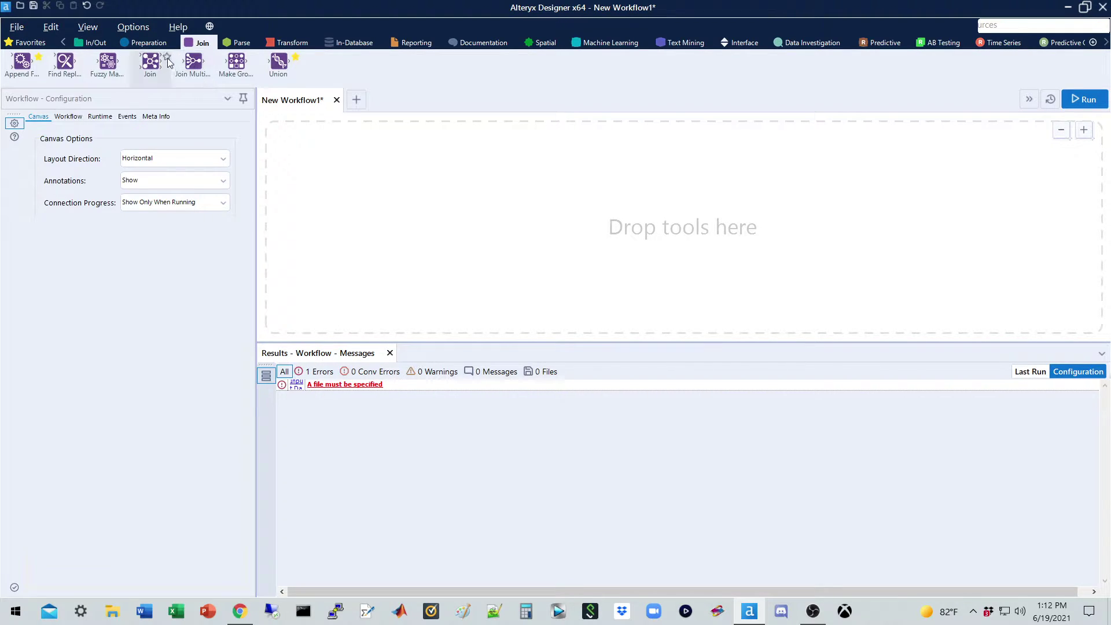
{"action": "left_click", "coordinate": [167, 57]}
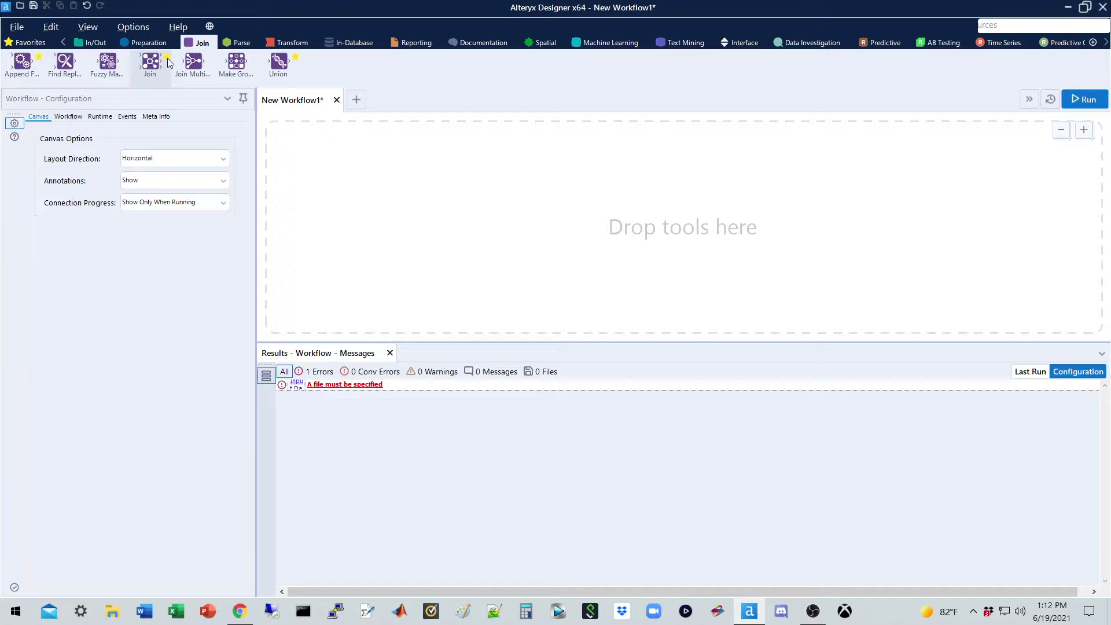
{"action": "left_click", "coordinate": [26, 42]}
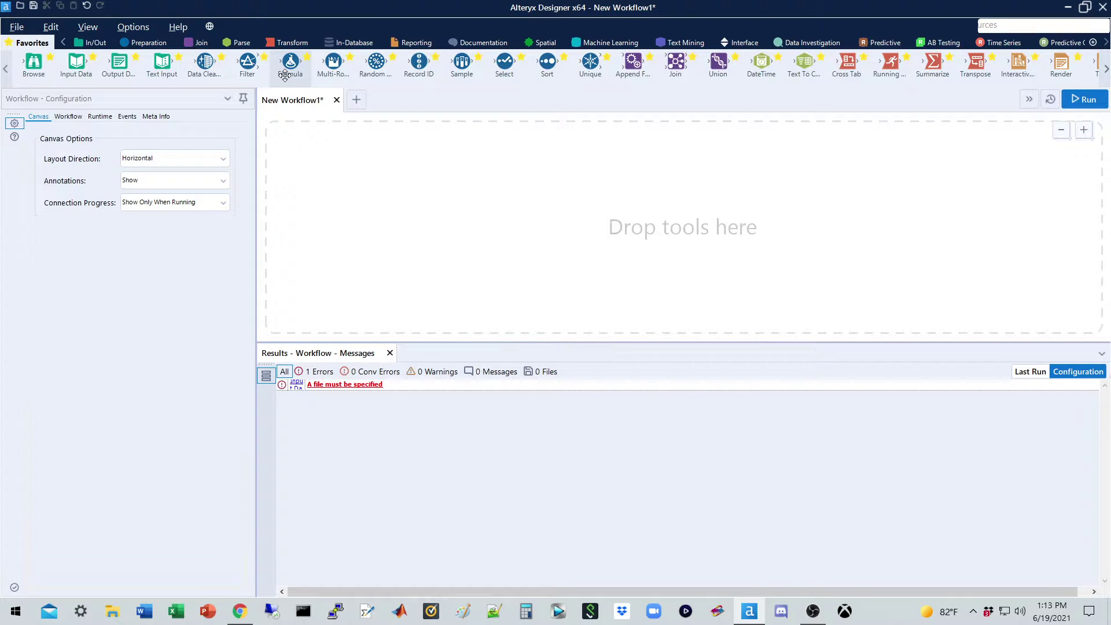
Switch to Chrome and open the Designer Tools List page of Alteryx Help from the search results.
{"action": "left_click", "coordinate": [239, 619]}
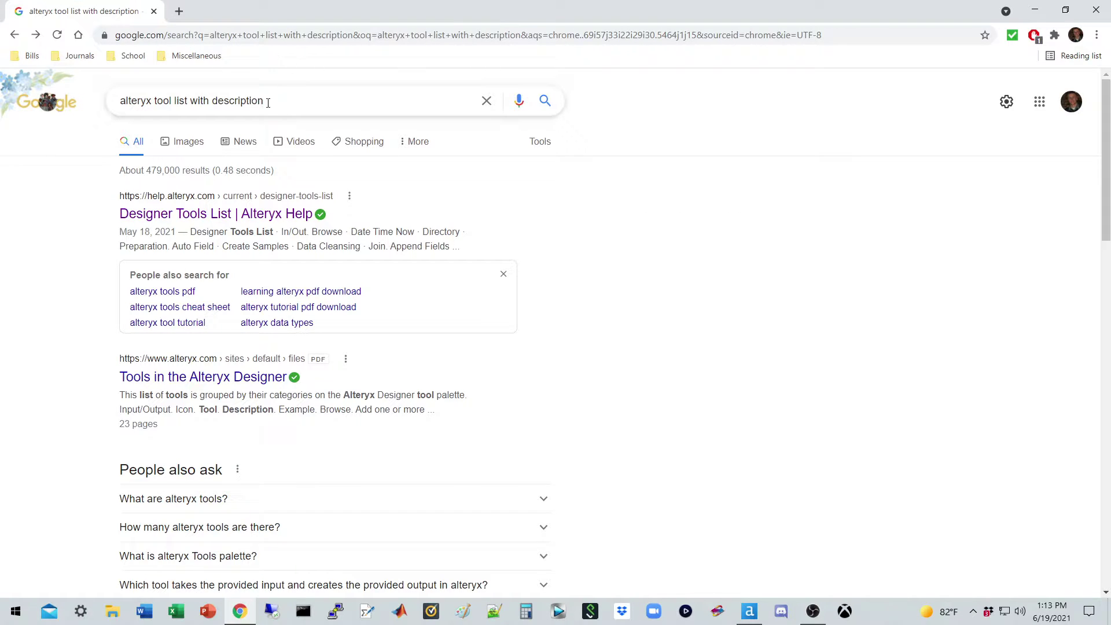
{"action": "left_click", "coordinate": [215, 214]}
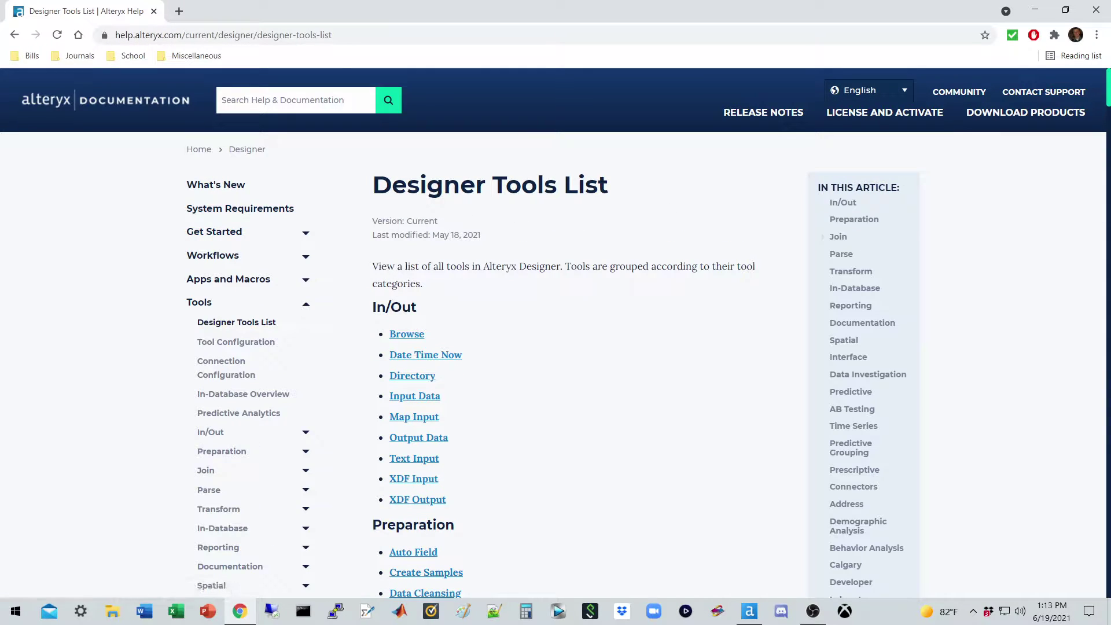
{"action": "left_click_drag", "start_coordinate": [1108, 100], "coordinate": [1108, 107]}
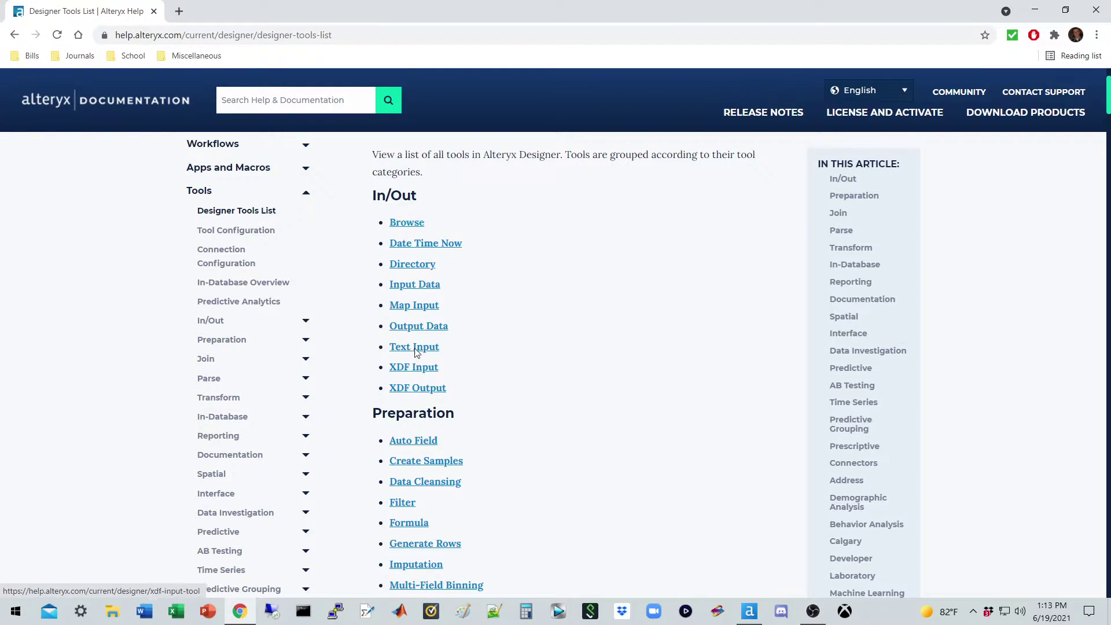
Open the Browse tool's help page from the In/Out list, view it and return to the tools list.
{"action": "left_click", "coordinate": [405, 226]}
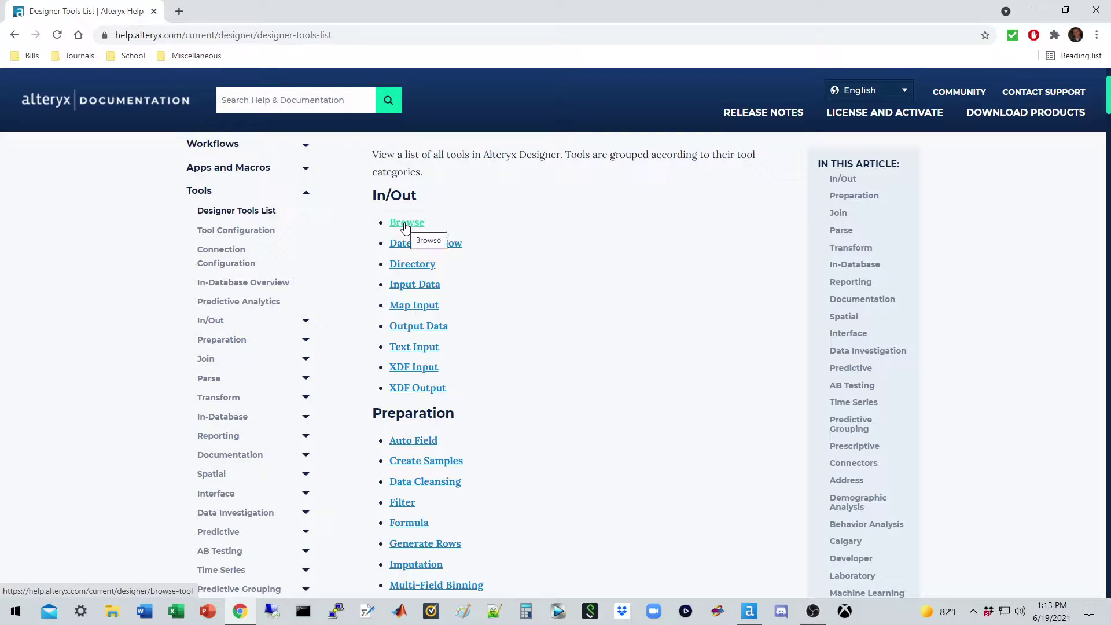
{"action": "left_click", "coordinate": [408, 229]}
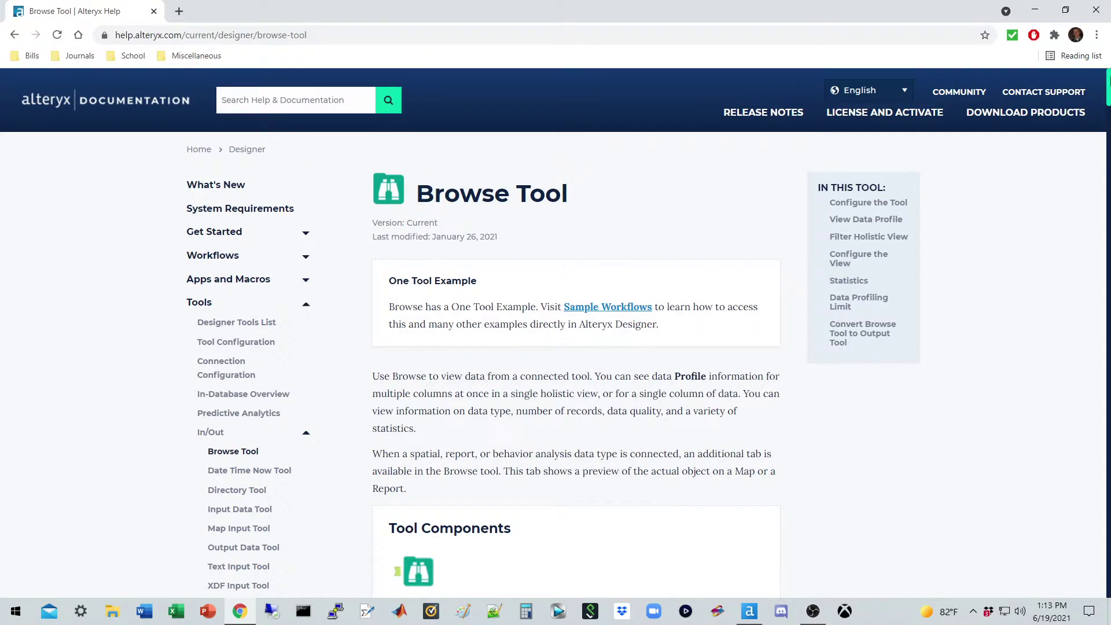
{"action": "mouse_move", "coordinate": [1109, 83]}
{"action": "left_mouse_down"}
{"action": "mouse_move", "coordinate": [1109, 279]}
{"action": "mouse_move", "coordinate": [1109, 82]}
{"action": "left_mouse_up"}
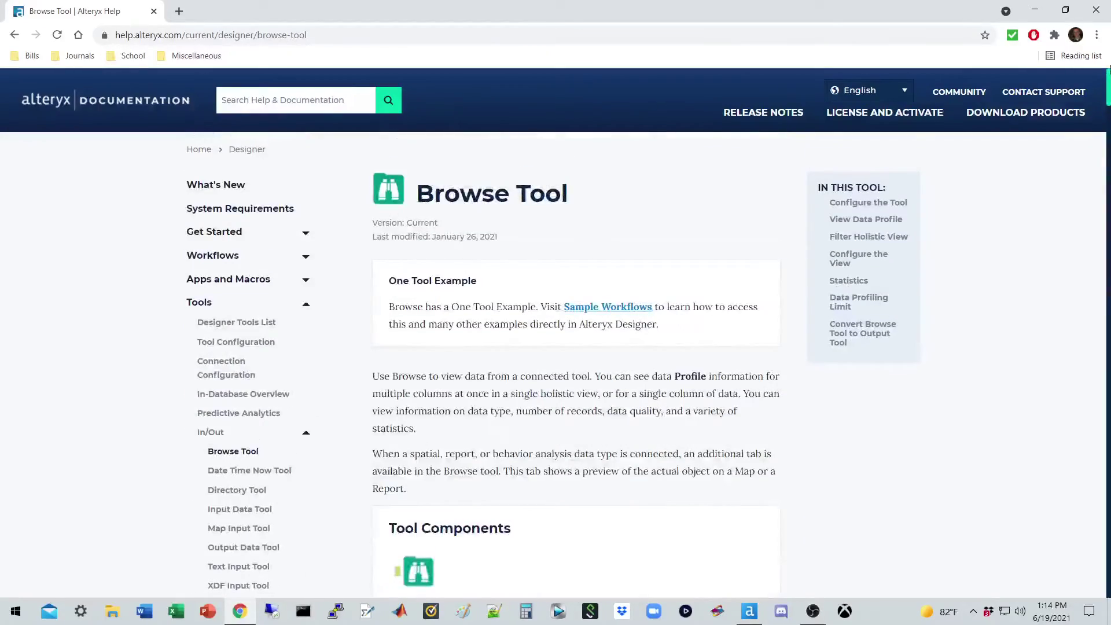
{"action": "left_click", "coordinate": [14, 34]}
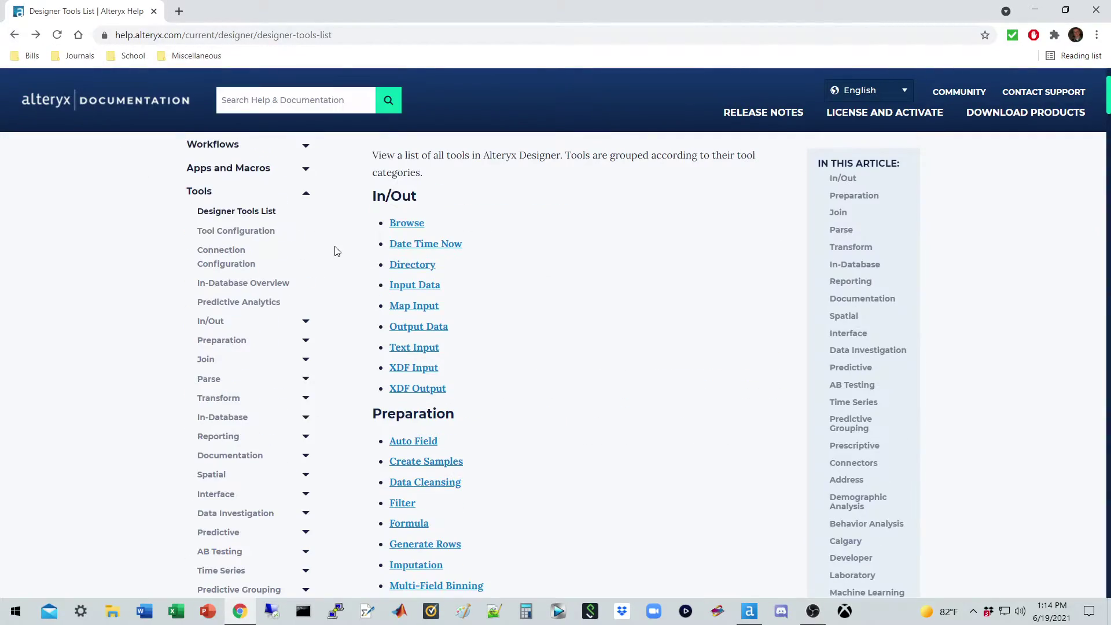
View the Input Data tool's help page, go back to the search results and switch to Alteryx Designer.
{"action": "left_click", "coordinate": [431, 290]}
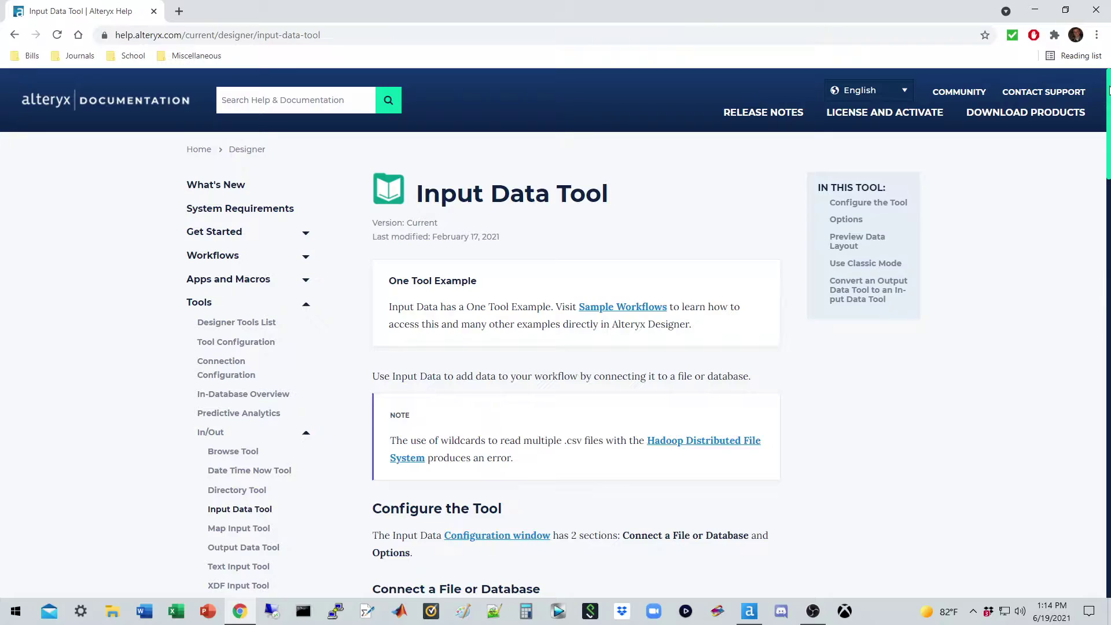
{"action": "mouse_move", "coordinate": [1108, 90]}
{"action": "left_mouse_down"}
{"action": "mouse_move", "coordinate": [1109, 373]}
{"action": "mouse_move", "coordinate": [1109, 87]}
{"action": "left_mouse_up"}
{"action": "left_click", "coordinate": [13, 35]}
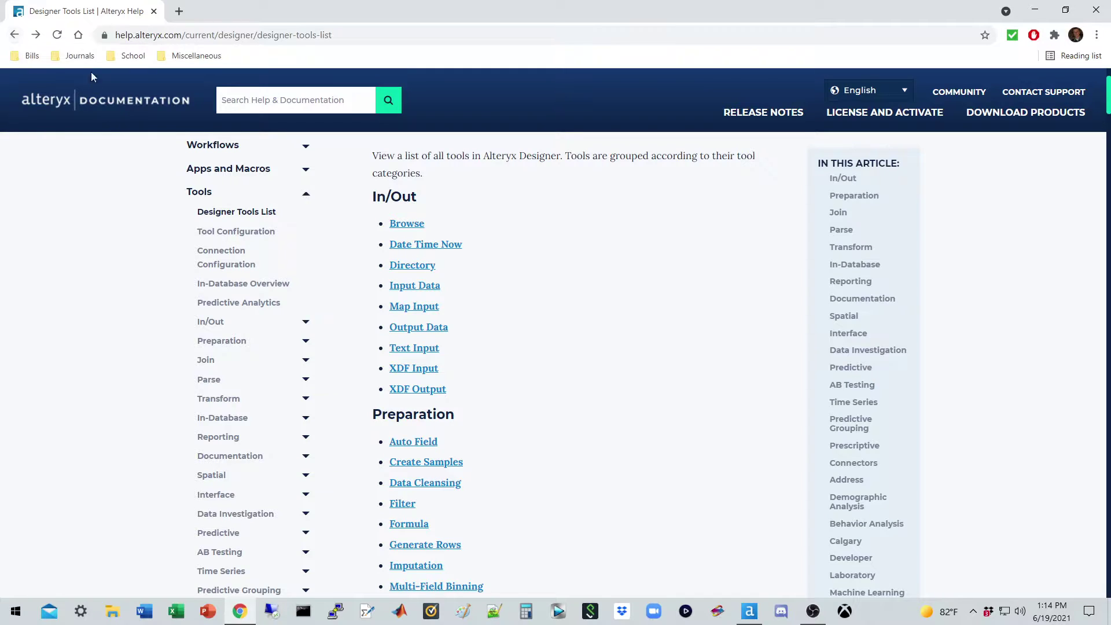
{"action": "left_click", "coordinate": [14, 35]}
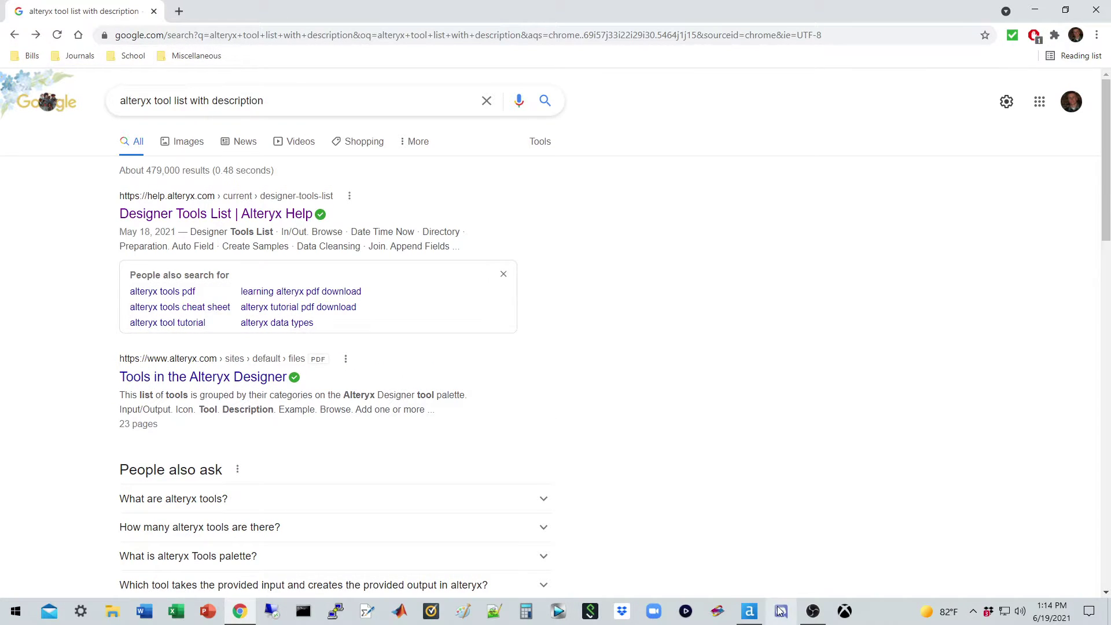
{"action": "left_click", "coordinate": [756, 615]}
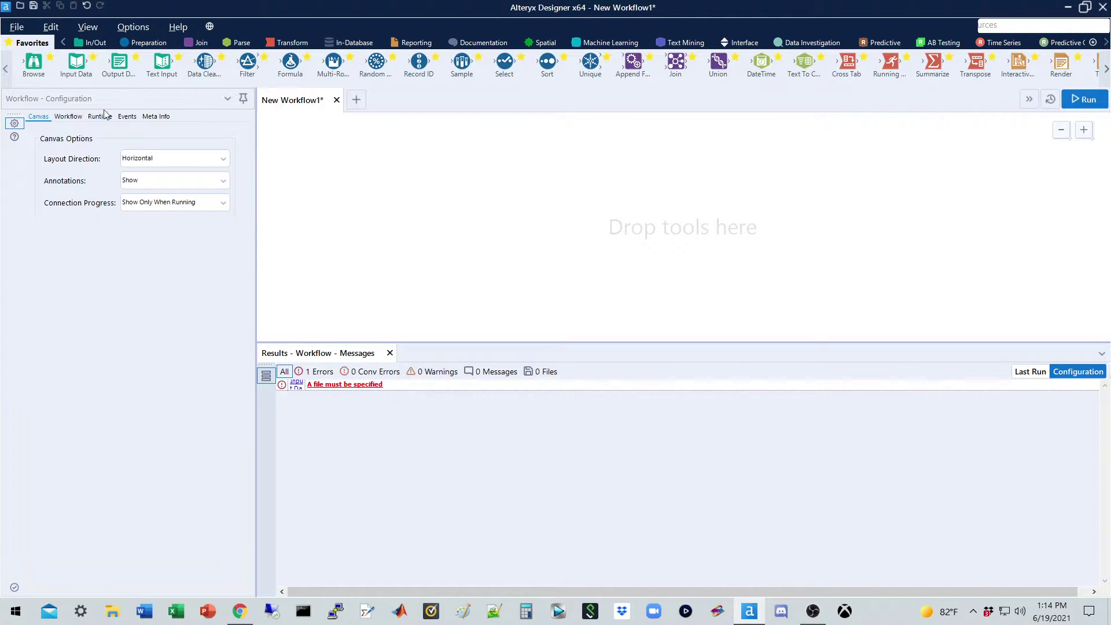
Place an Input Data tool on the canvas and open its help page from the tool's configuration.
{"action": "left_click_drag", "start_coordinate": [35, 65], "coordinate": [32, 66]}
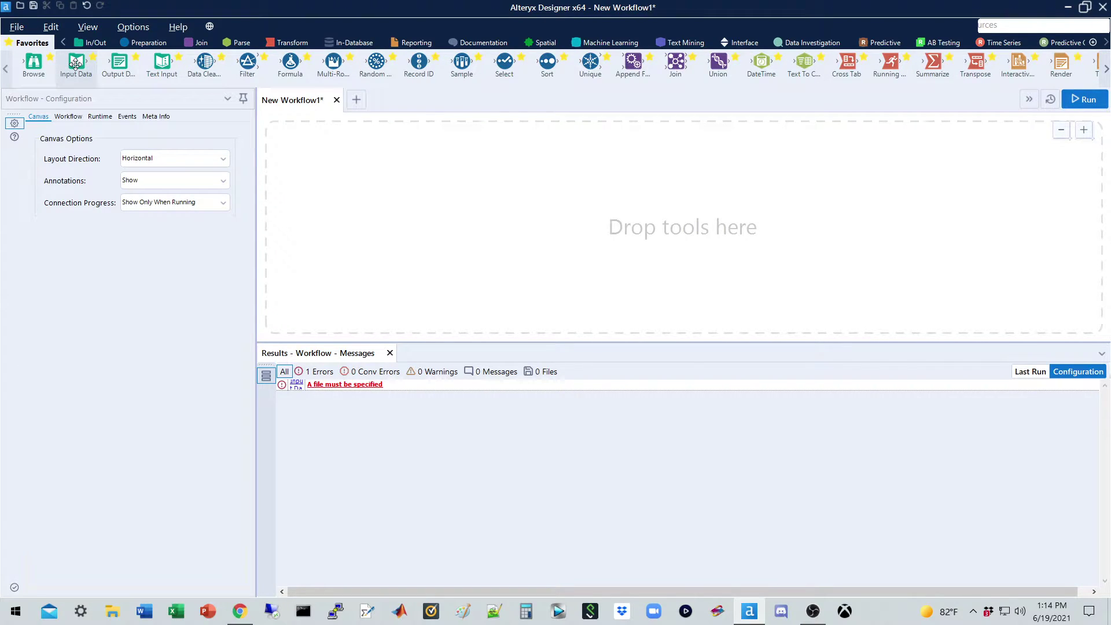
{"action": "left_click_drag", "start_coordinate": [75, 64], "coordinate": [323, 161]}
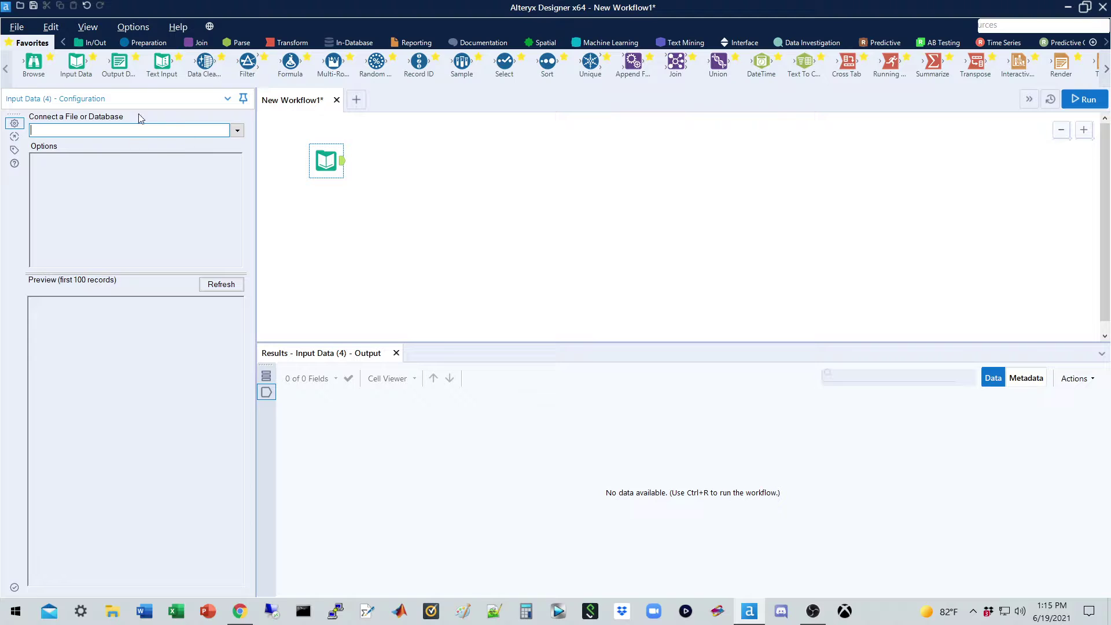
{"action": "left_click", "coordinate": [335, 155]}
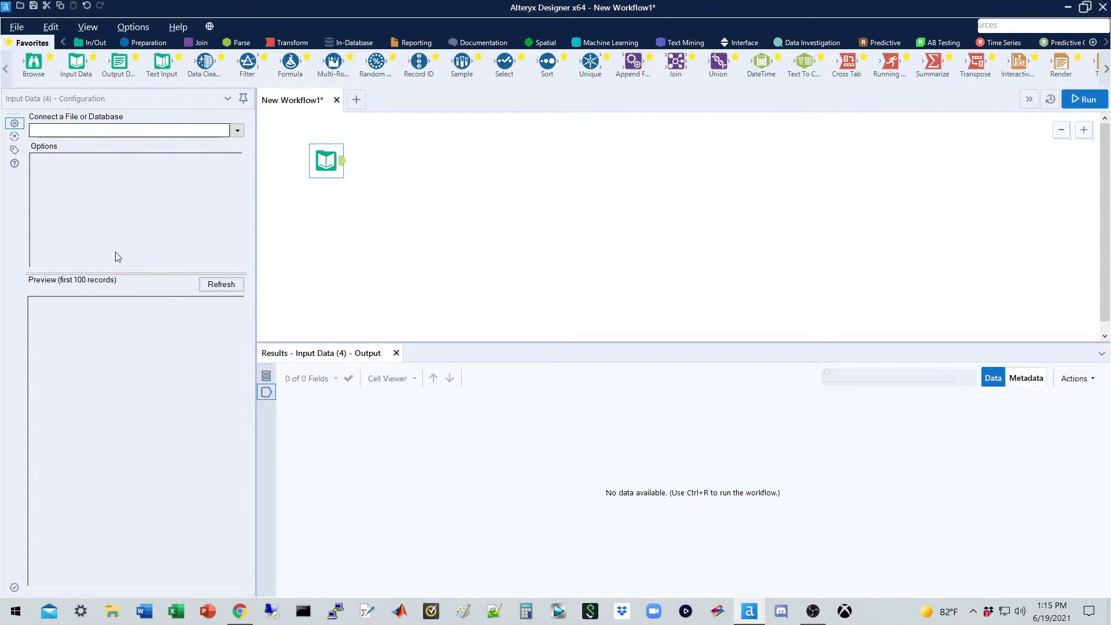
{"action": "left_click", "coordinate": [15, 164]}
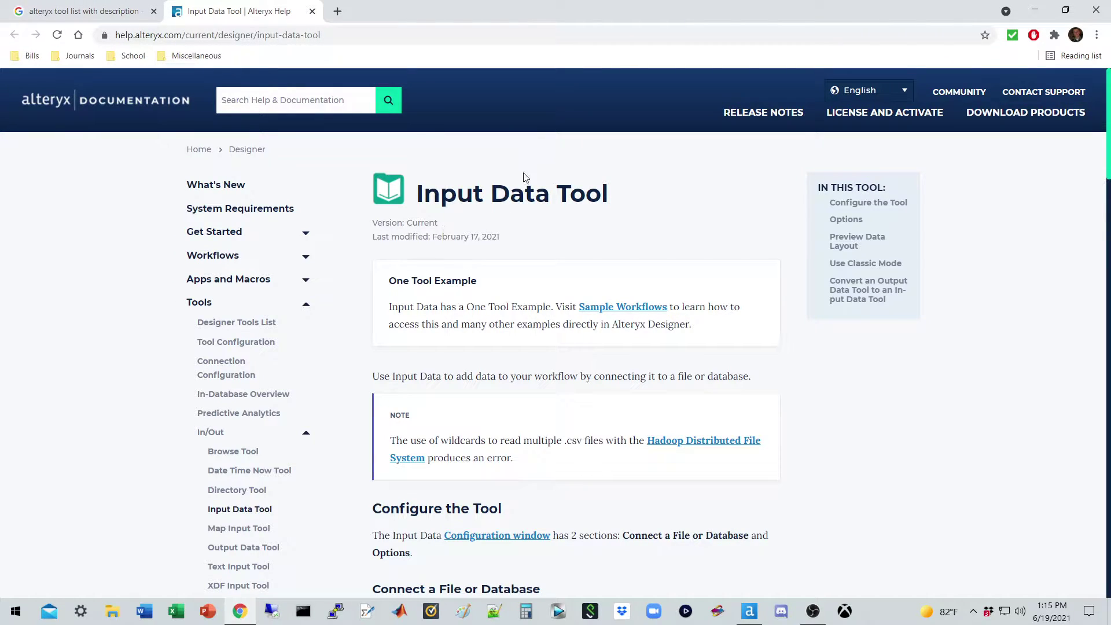
Open the Input Data help page from the Designer Tools List, compare it with the duplicate, close the duplicate and switch to Alteryx Designer.
{"action": "left_click", "coordinate": [125, 10]}
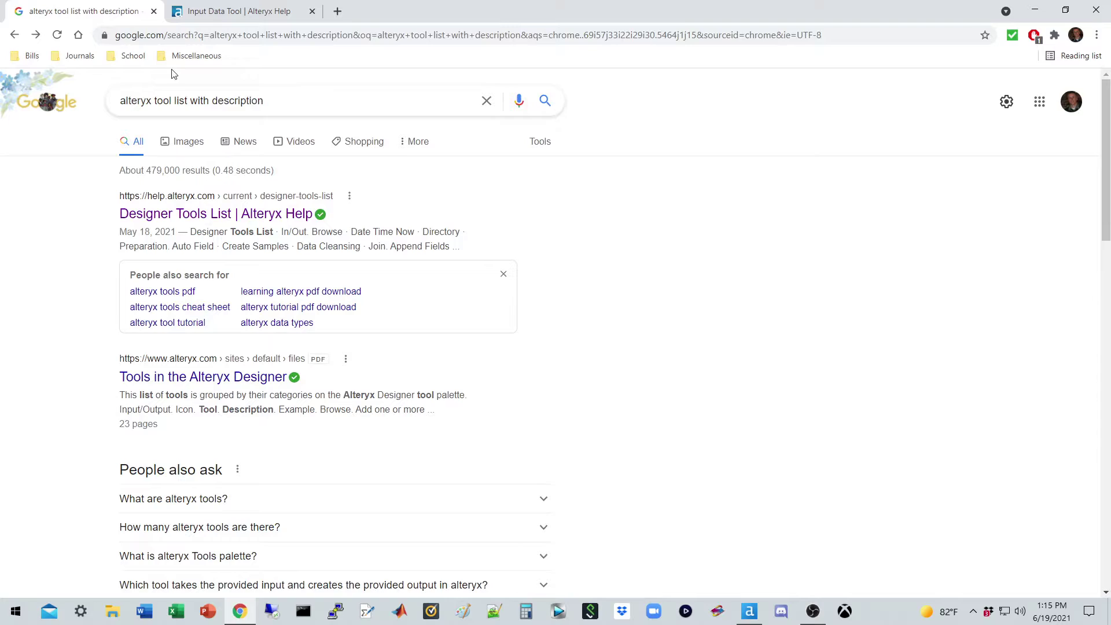
{"action": "left_click", "coordinate": [218, 221]}
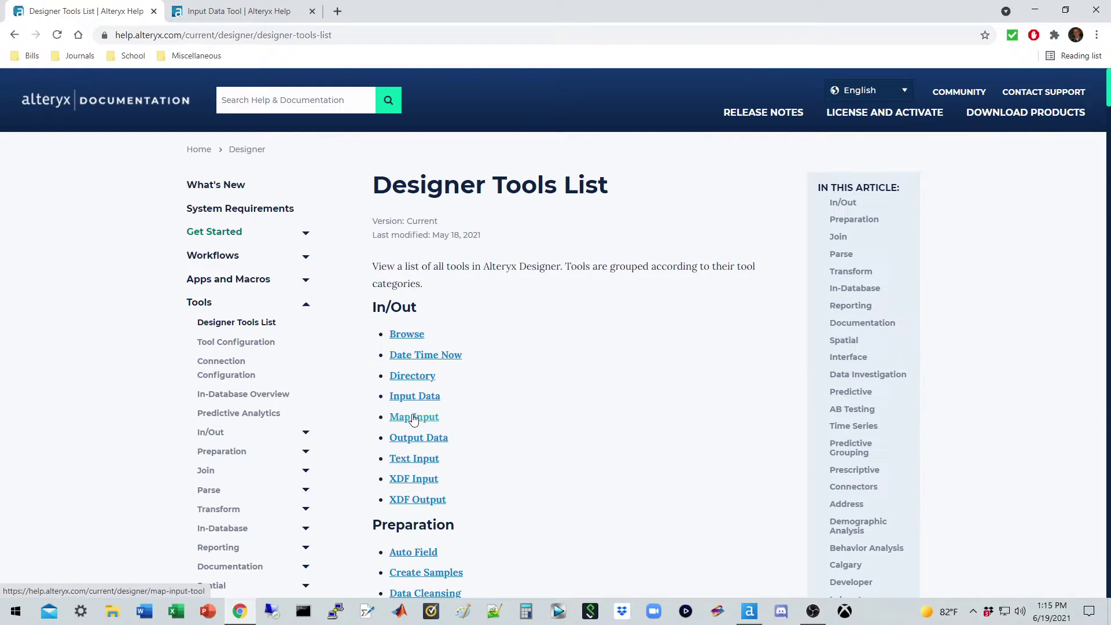
{"action": "left_click", "coordinate": [412, 397]}
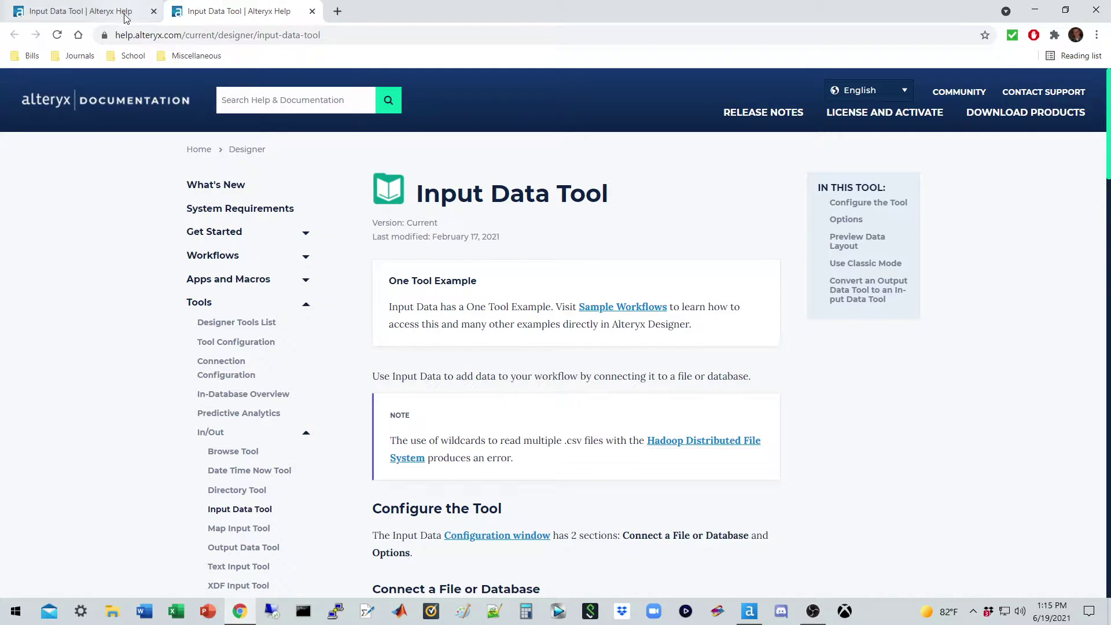
{"action": "left_click", "coordinate": [201, 15]}
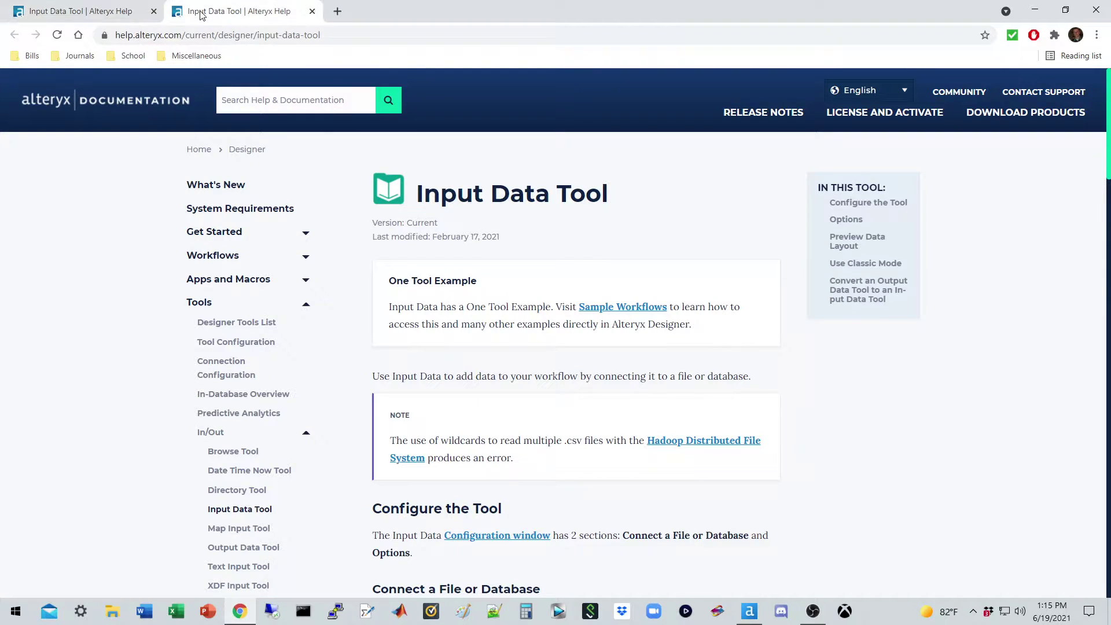
{"action": "left_click", "coordinate": [312, 11]}
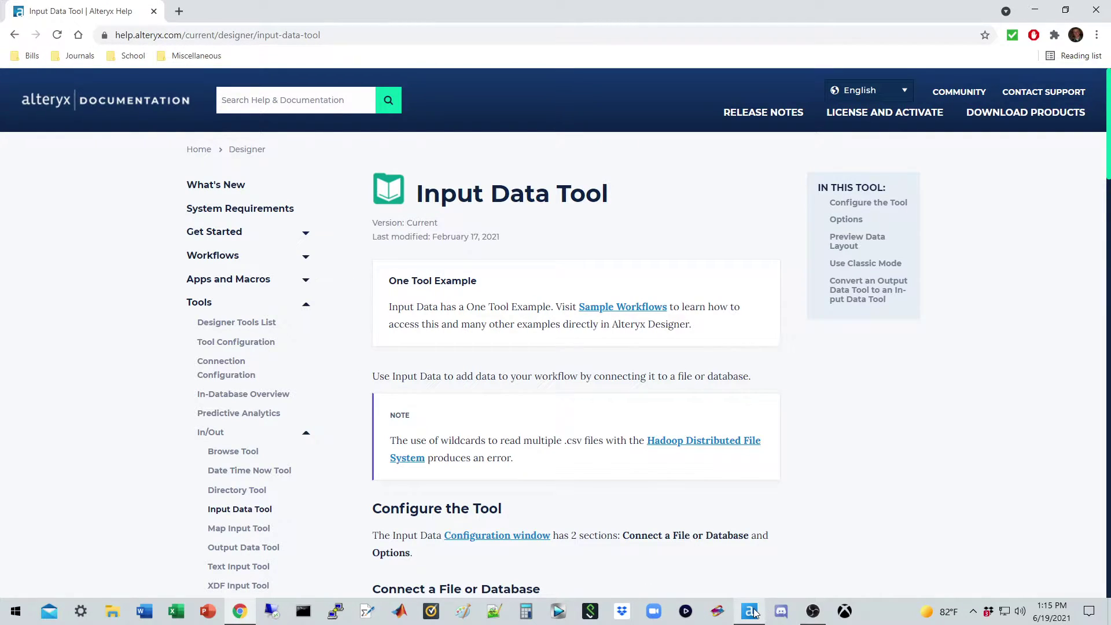
{"action": "left_click", "coordinate": [751, 612]}
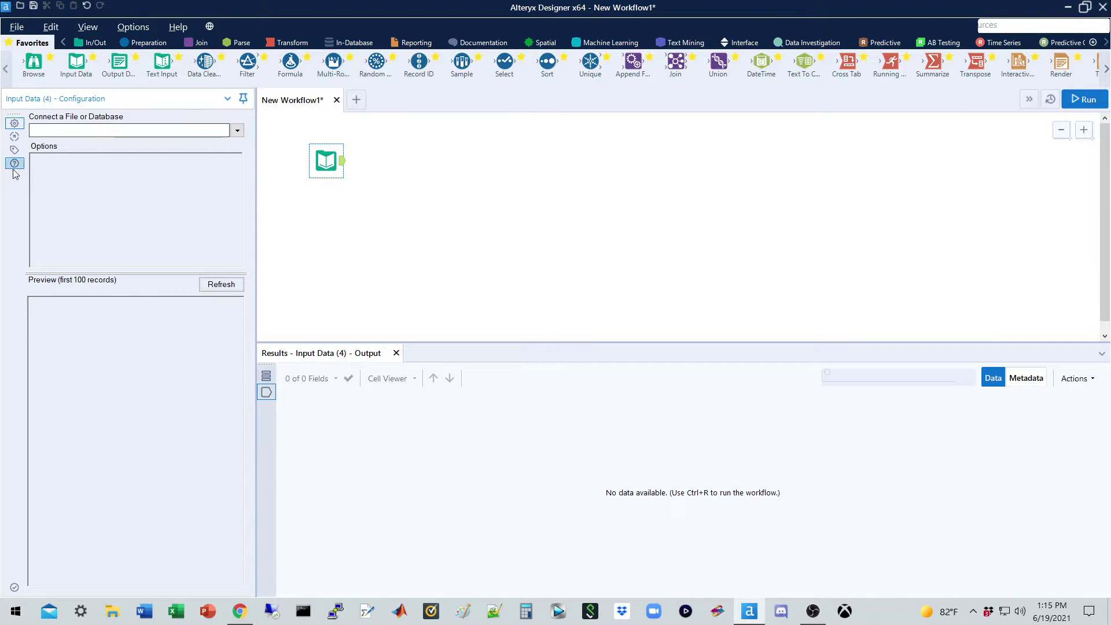
View the available commands for the Input Data tool on the canvas and delete the tool.
{"action": "right_click", "coordinate": [333, 159]}
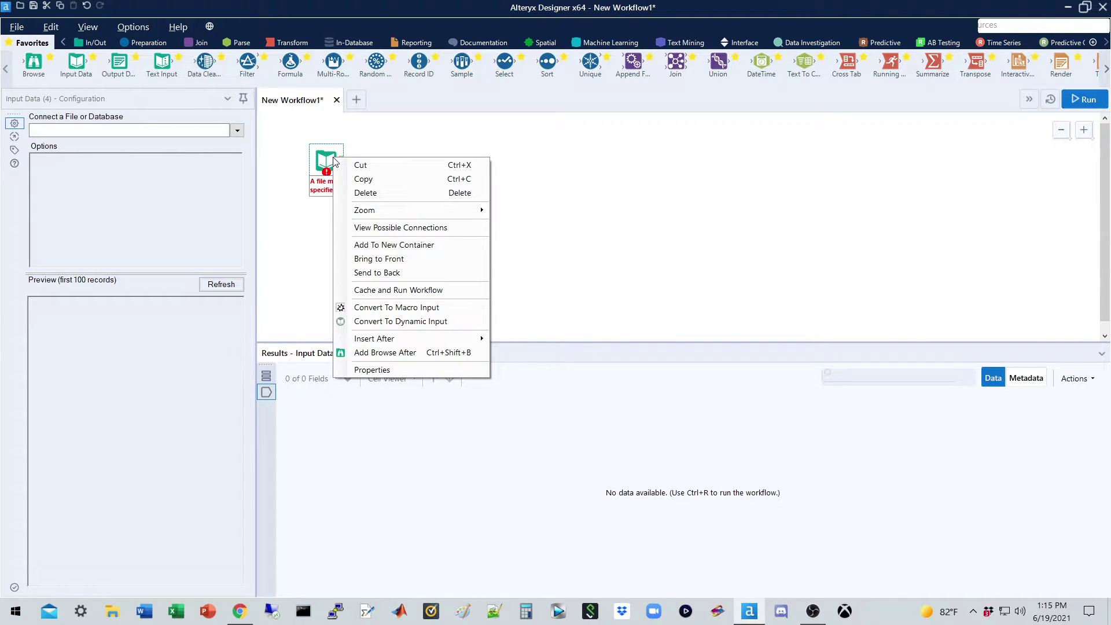
{"action": "left_click", "coordinate": [435, 132]}
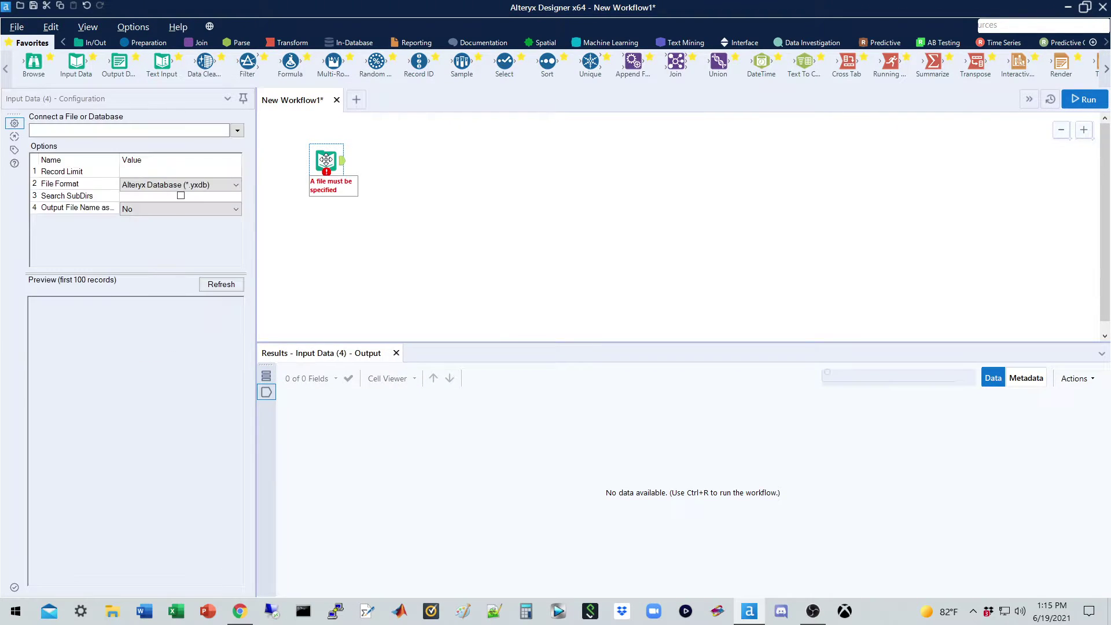
{"action": "key", "text": "Delete"}
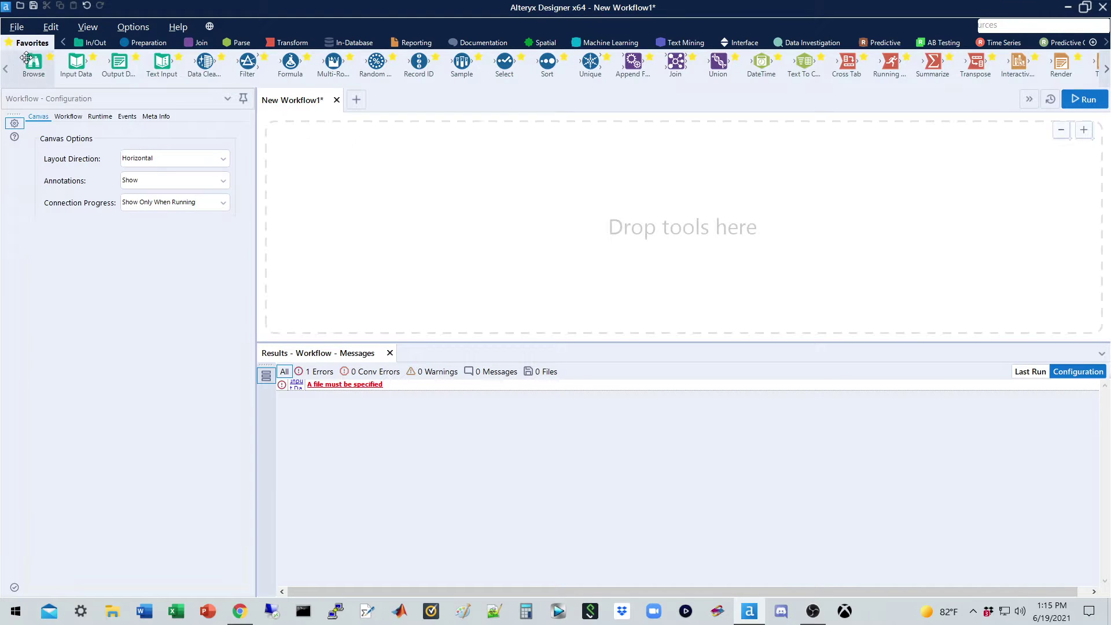
Read the Browse and Input Data tool descriptions, open the Input Data example workflow, view it and close it.
{"action": "left_click_drag", "start_coordinate": [26, 62], "coordinate": [31, 61]}
{"action": "mouse_move", "coordinate": [32, 61]}
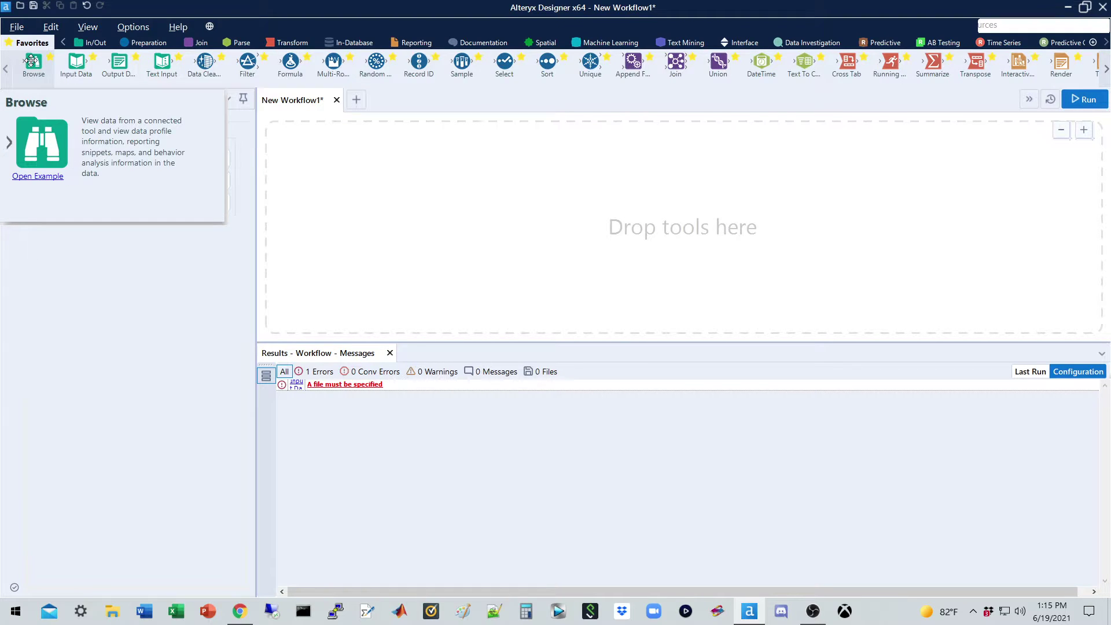
{"action": "left_click_drag", "start_coordinate": [31, 61], "coordinate": [46, 112]}
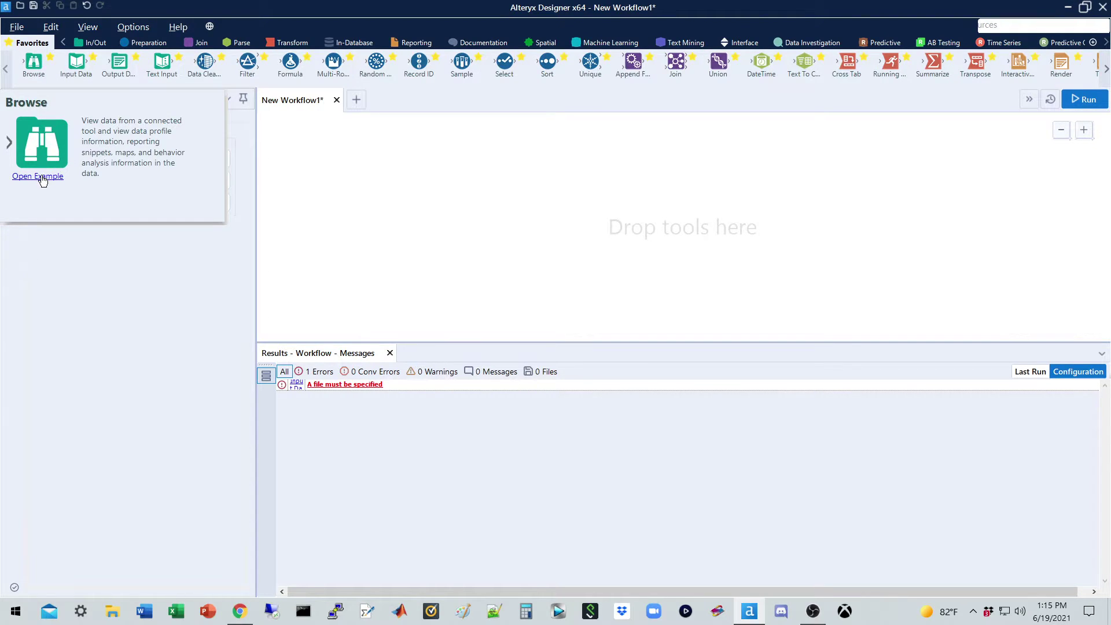
{"action": "left_click_drag", "start_coordinate": [76, 63], "coordinate": [133, 128]}
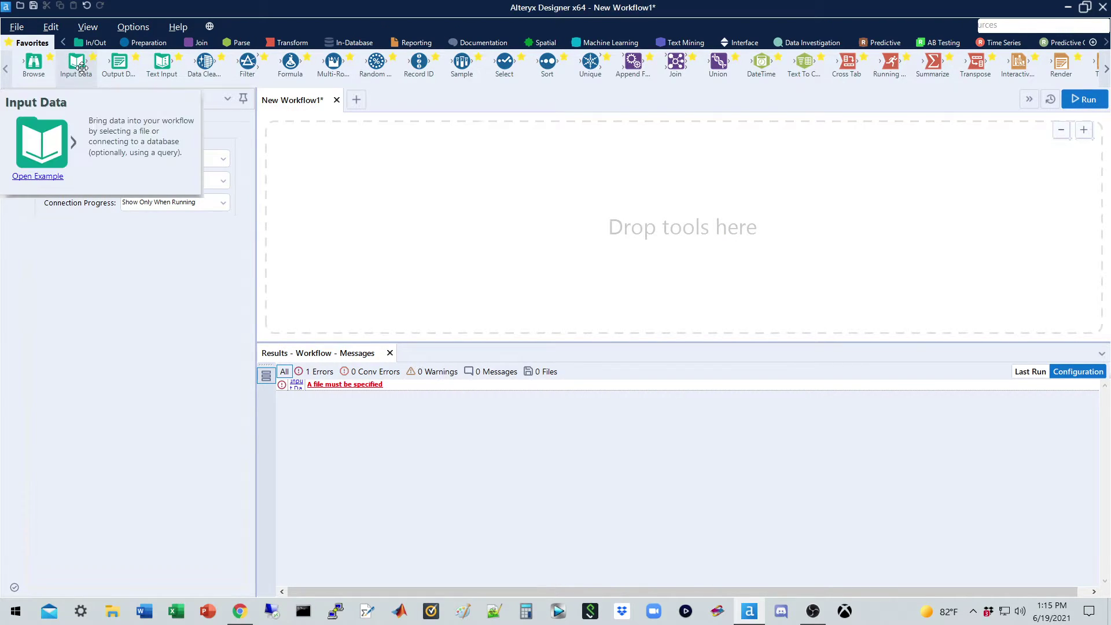
{"action": "left_click", "coordinate": [49, 178]}
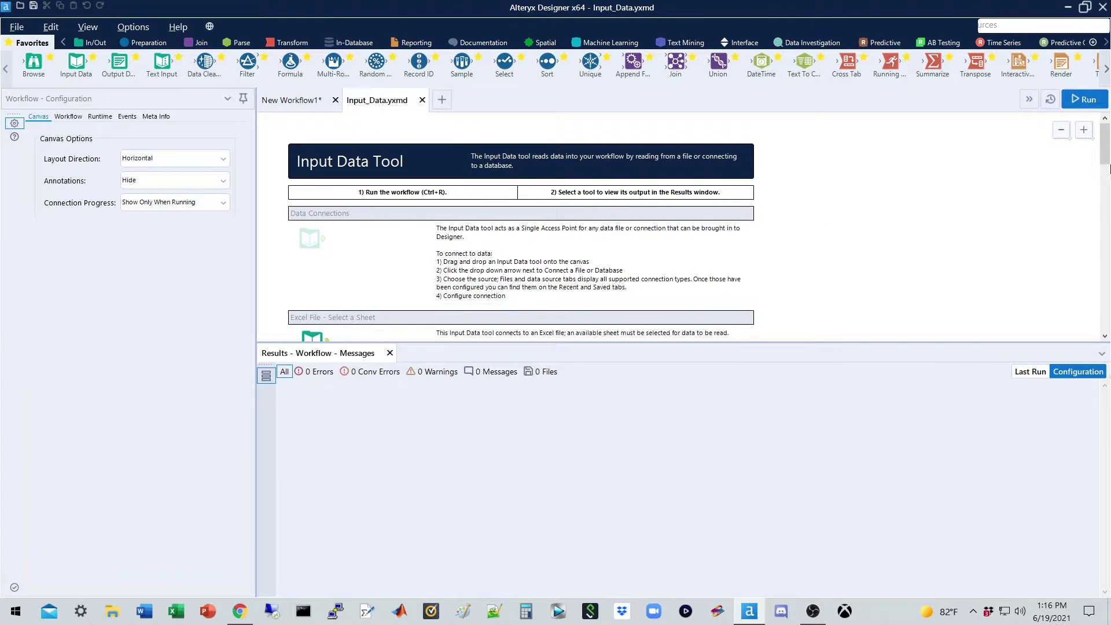
{"action": "mouse_move", "coordinate": [1106, 157]}
{"action": "left_mouse_down"}
{"action": "mouse_move", "coordinate": [1108, 315]}
{"action": "mouse_move", "coordinate": [1107, 157]}
{"action": "left_mouse_up"}
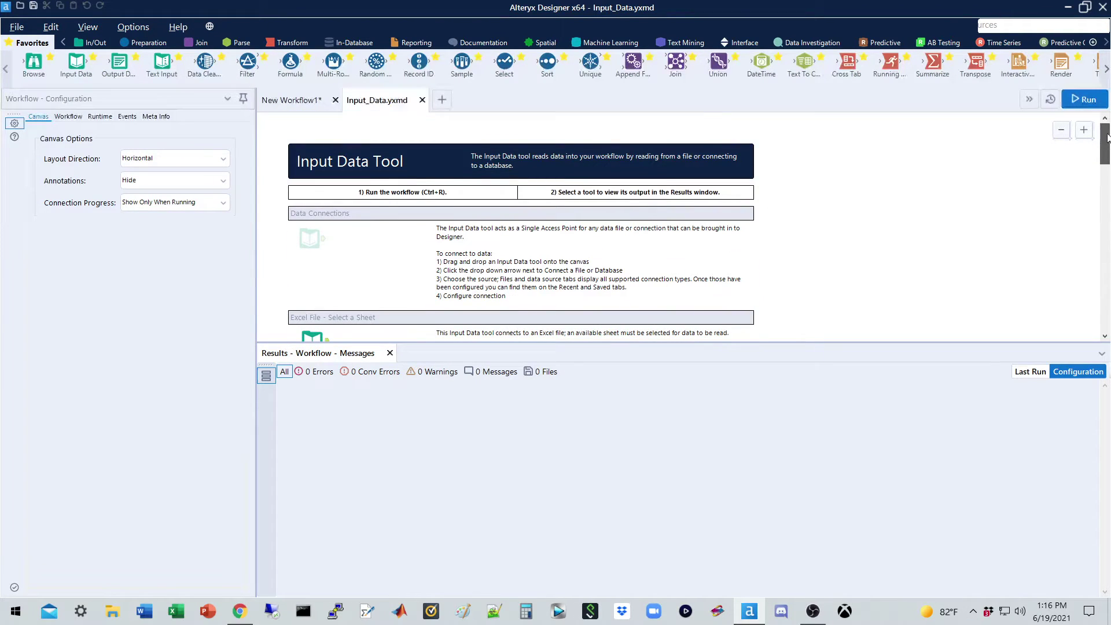
{"action": "left_click", "coordinate": [422, 100]}
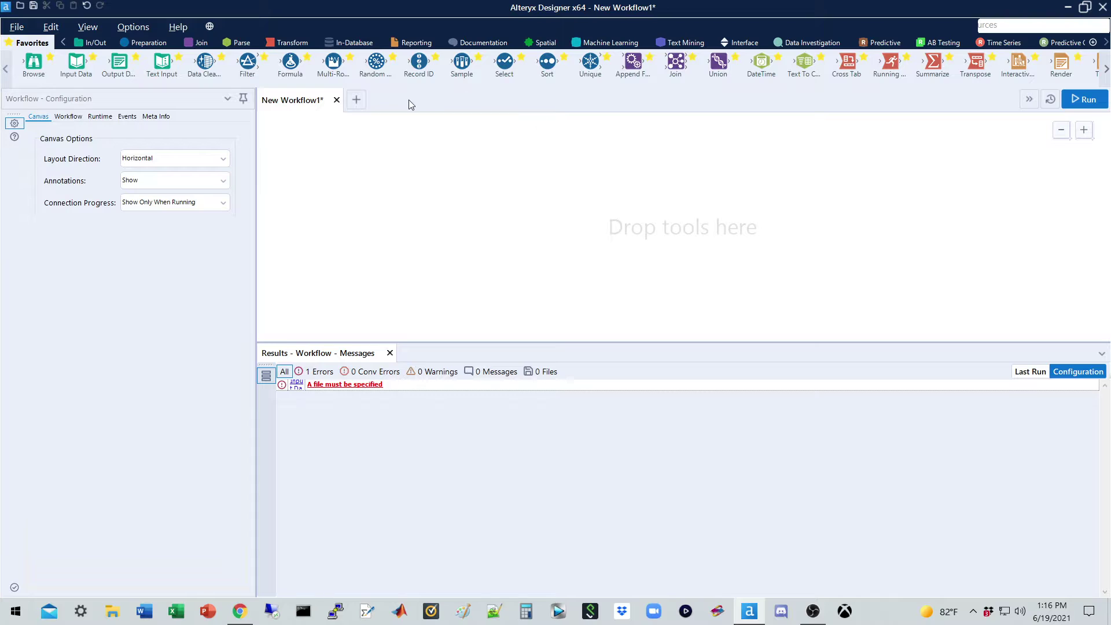
Create a second blank workflow and close it again.
{"action": "left_click", "coordinate": [357, 100]}
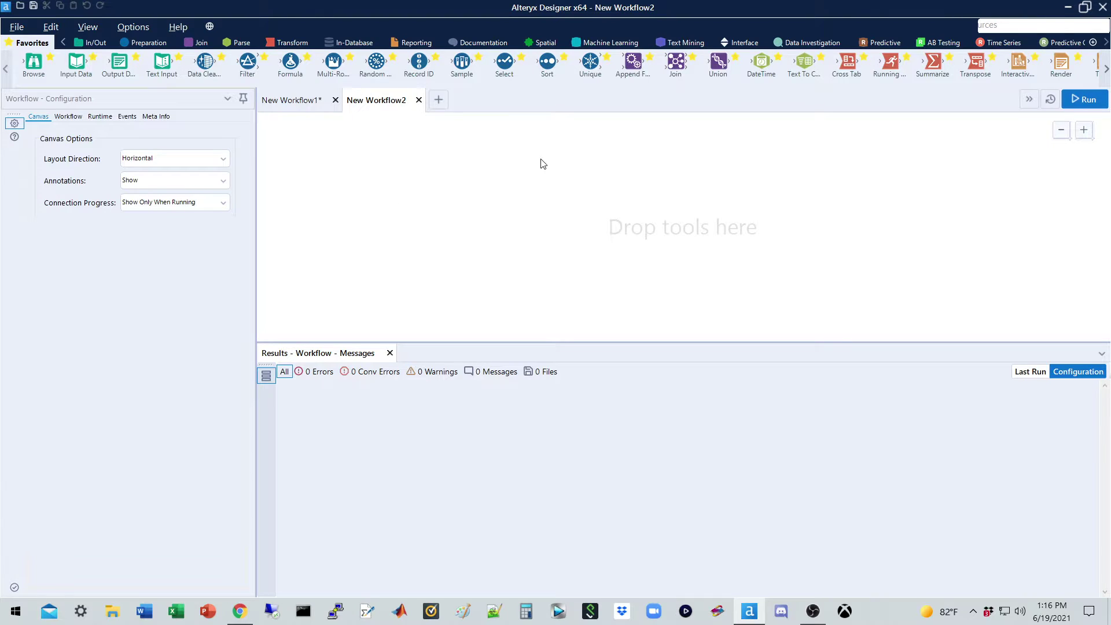
{"action": "left_click", "coordinate": [419, 101]}
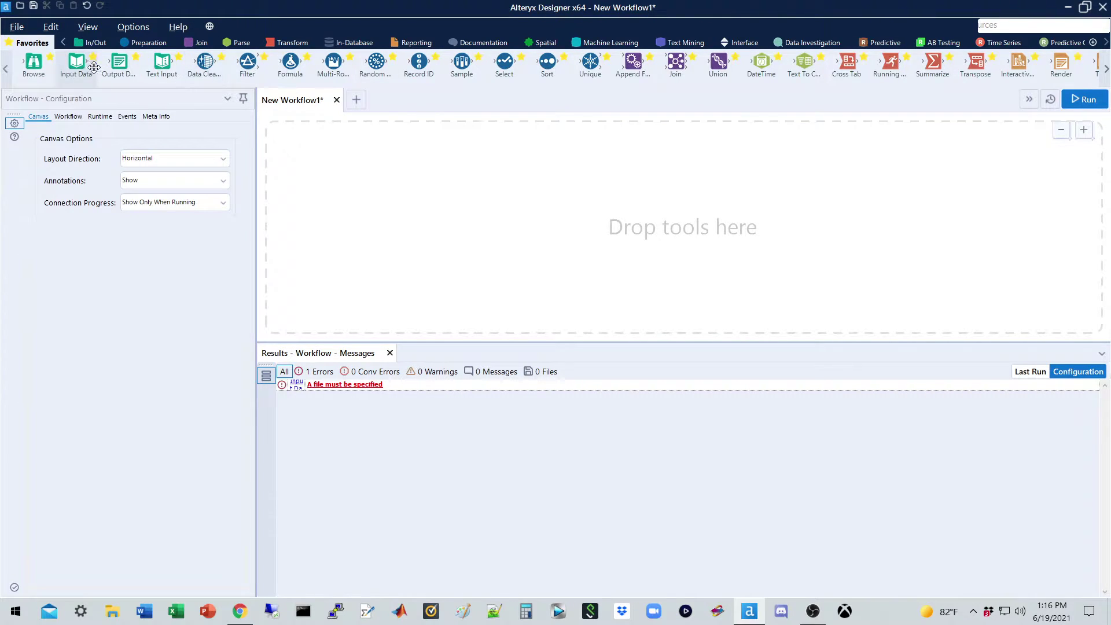
Look through the favorite tools and place an Input Data tool on the New Workflow1 canvas.
{"action": "left_click_drag", "start_coordinate": [75, 62], "coordinate": [76, 63]}
{"action": "left_click_drag", "start_coordinate": [76, 62], "coordinate": [198, 111]}
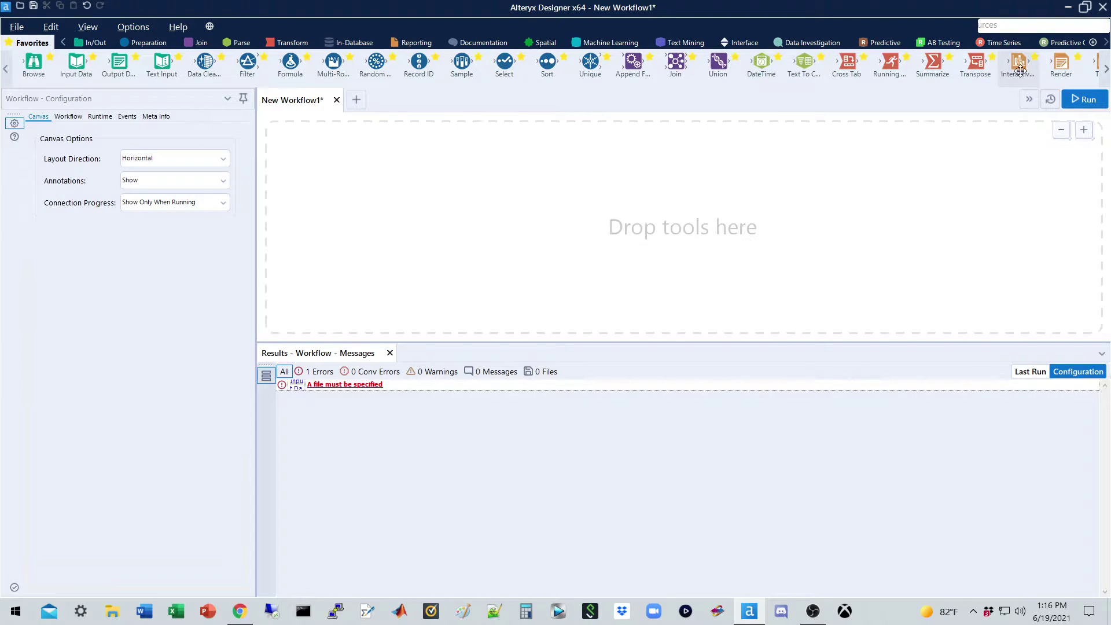
{"action": "left_click", "coordinate": [1106, 70]}
{"action": "left_click", "coordinate": [1106, 70]}
{"action": "left_click_drag", "start_coordinate": [992, 68], "coordinate": [992, 69]}
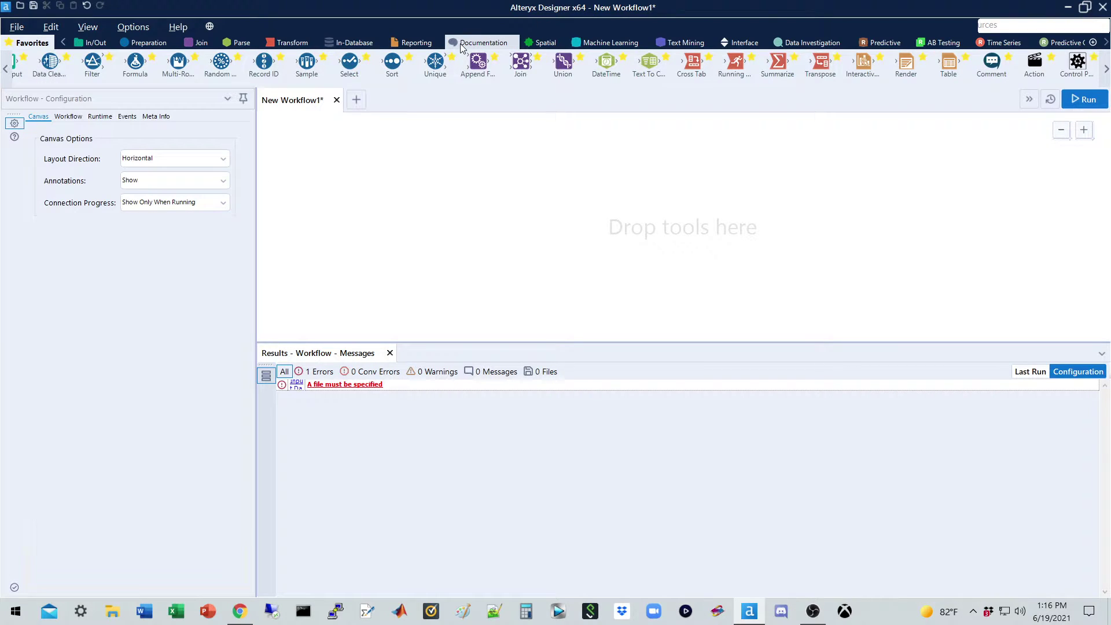
{"action": "left_click", "coordinate": [5, 70]}
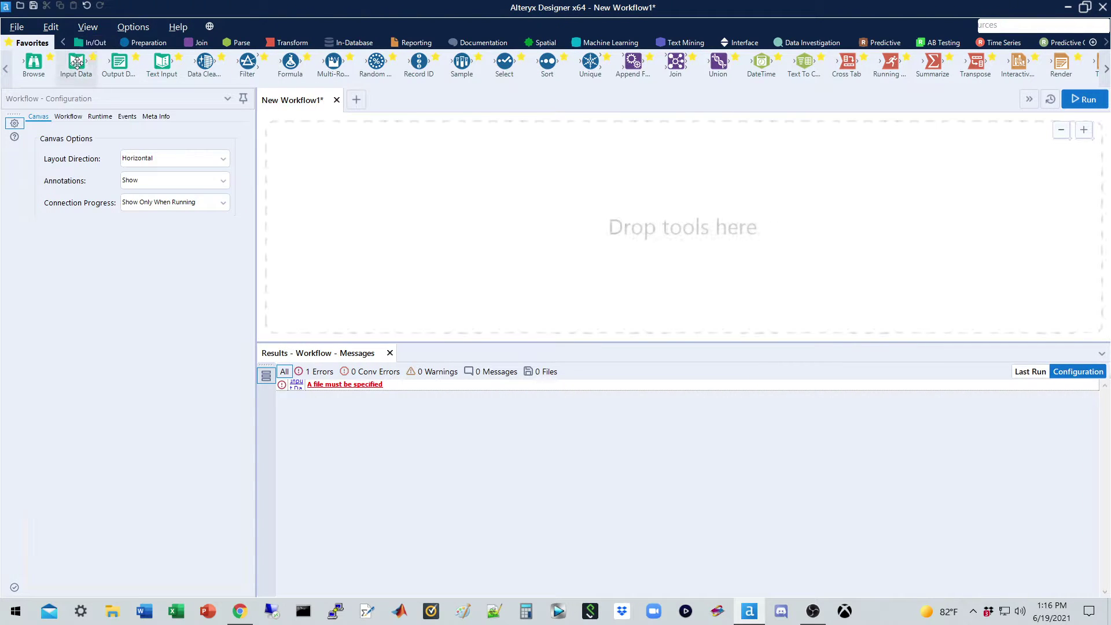
{"action": "left_click_drag", "start_coordinate": [74, 61], "coordinate": [309, 152]}
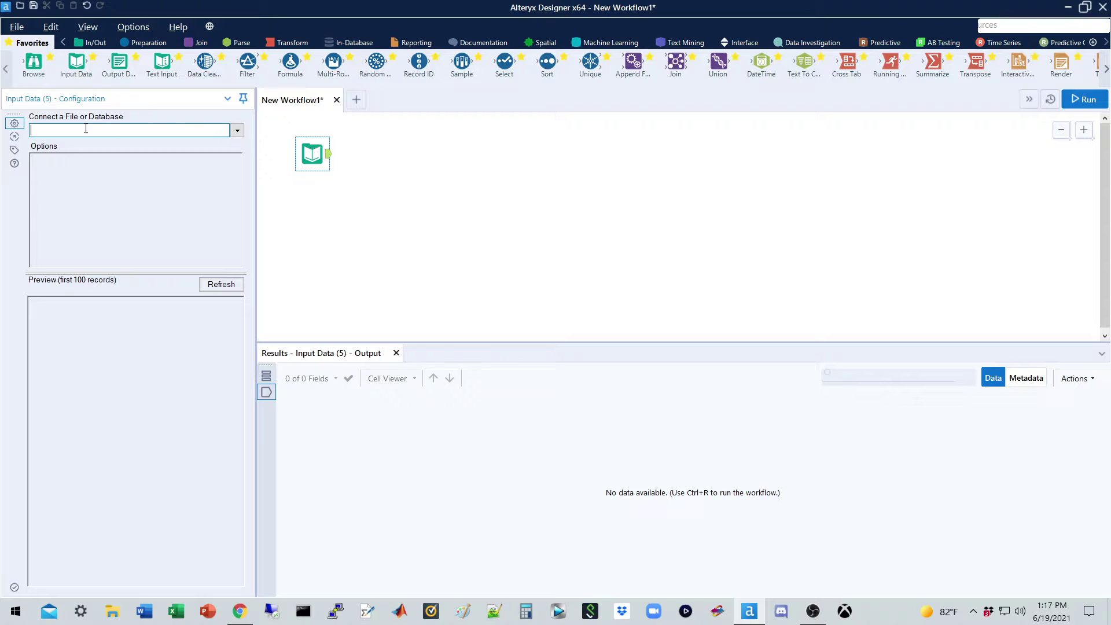
{"action": "left_click", "coordinate": [237, 131]}
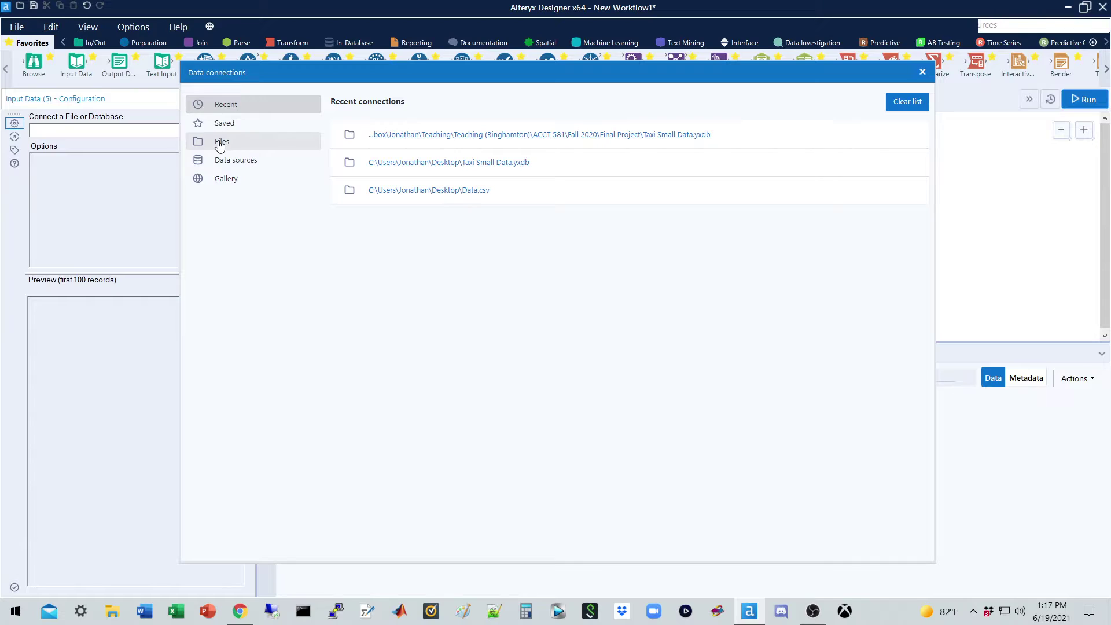
{"action": "left_click", "coordinate": [220, 143]}
{"action": "left_click", "coordinate": [675, 148]}
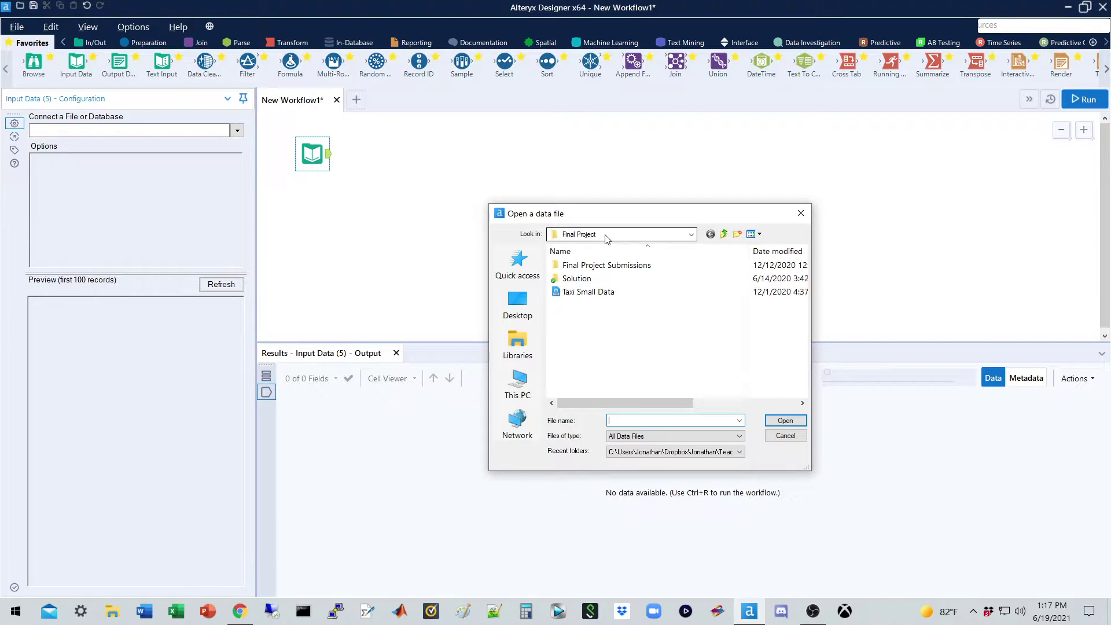
{"action": "left_click", "coordinate": [801, 213]}
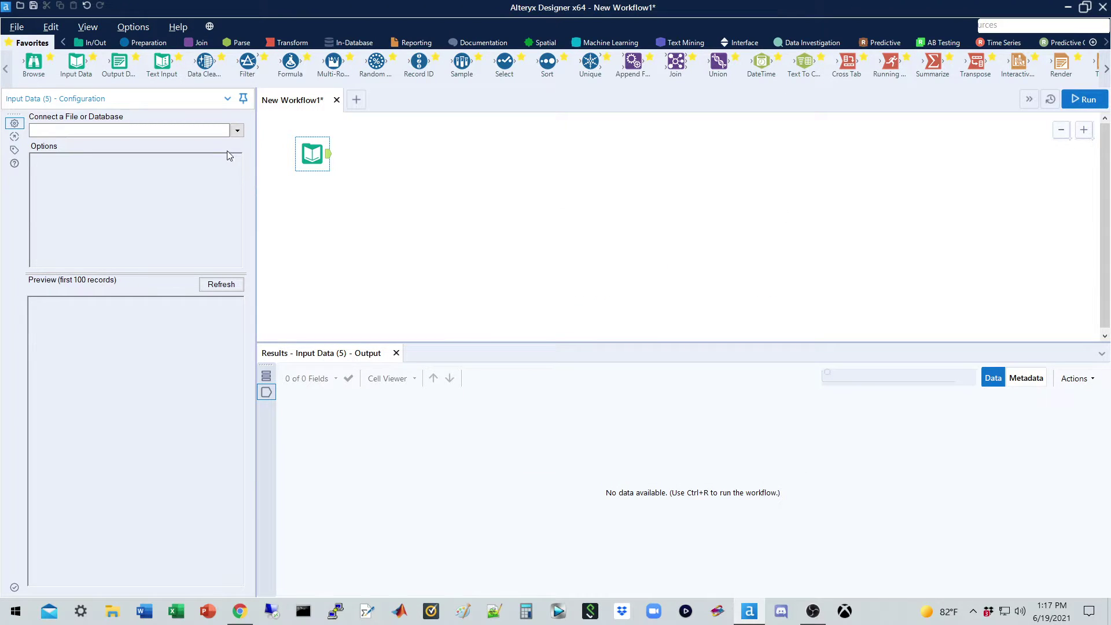
Connect the Input Data tool to the Employee data.csv file on the Desktop and view its options.
{"action": "left_click", "coordinate": [237, 131]}
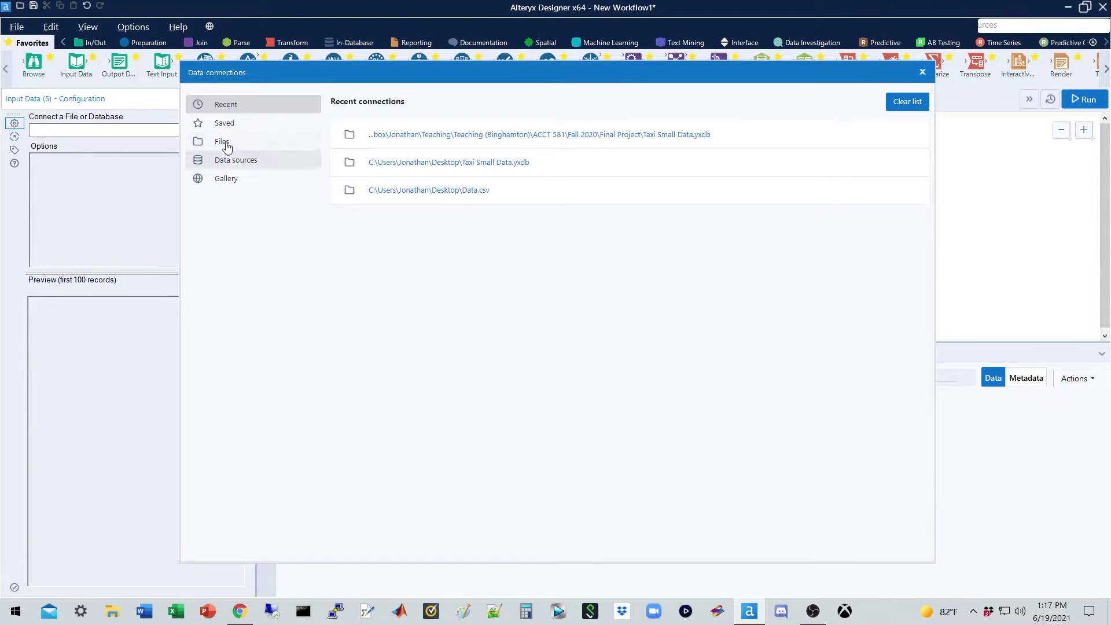
{"action": "left_click", "coordinate": [226, 145]}
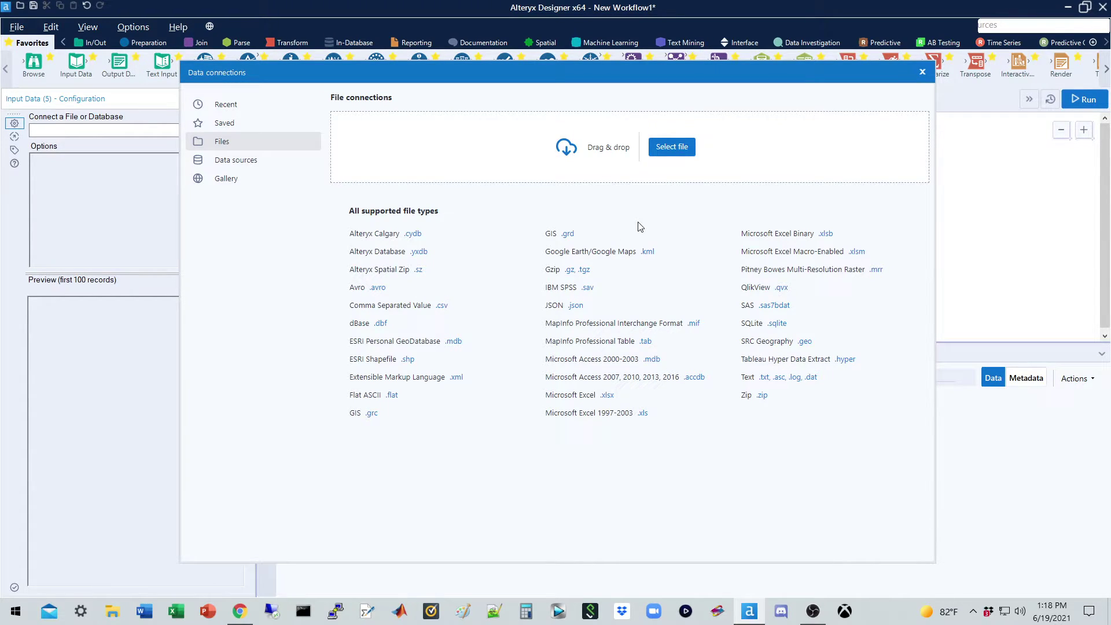
{"action": "left_click", "coordinate": [673, 148]}
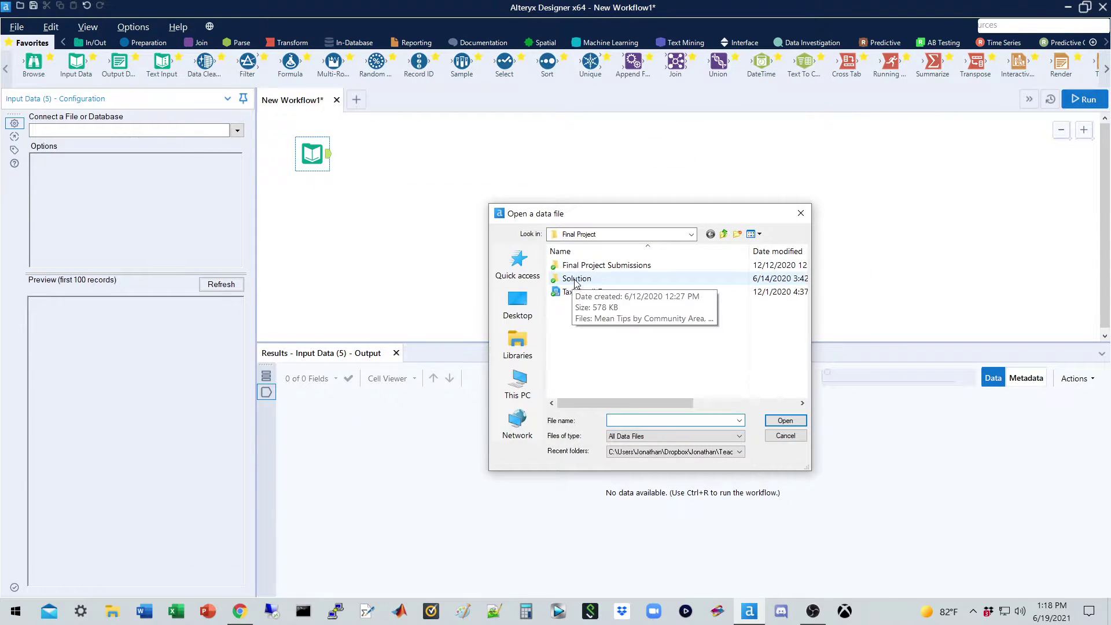
{"action": "left_click", "coordinate": [521, 316]}
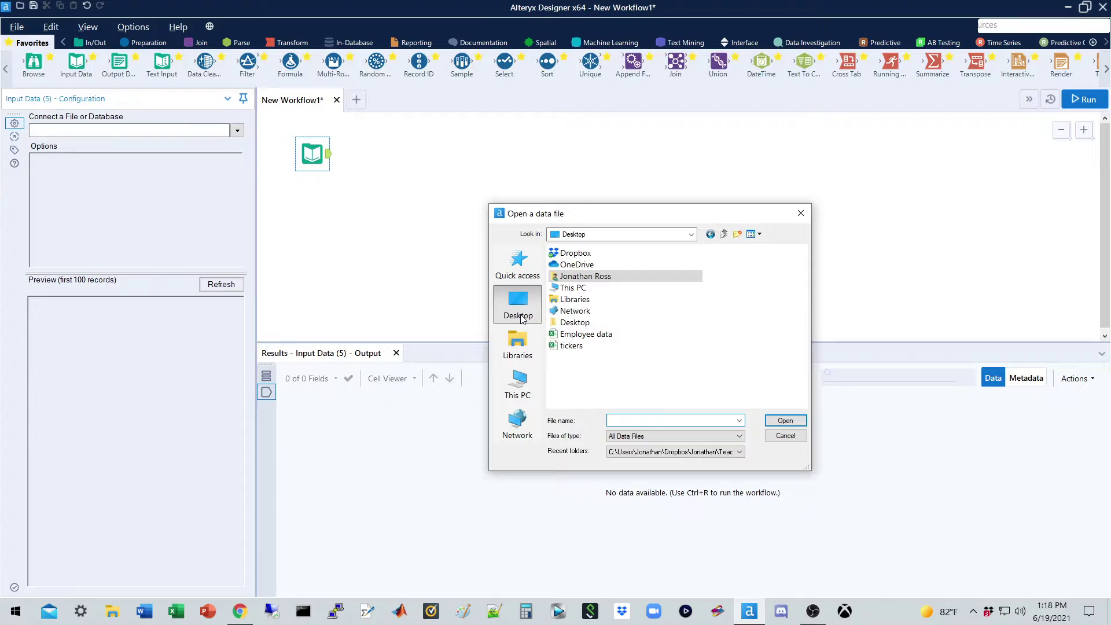
{"action": "left_click", "coordinate": [579, 336]}
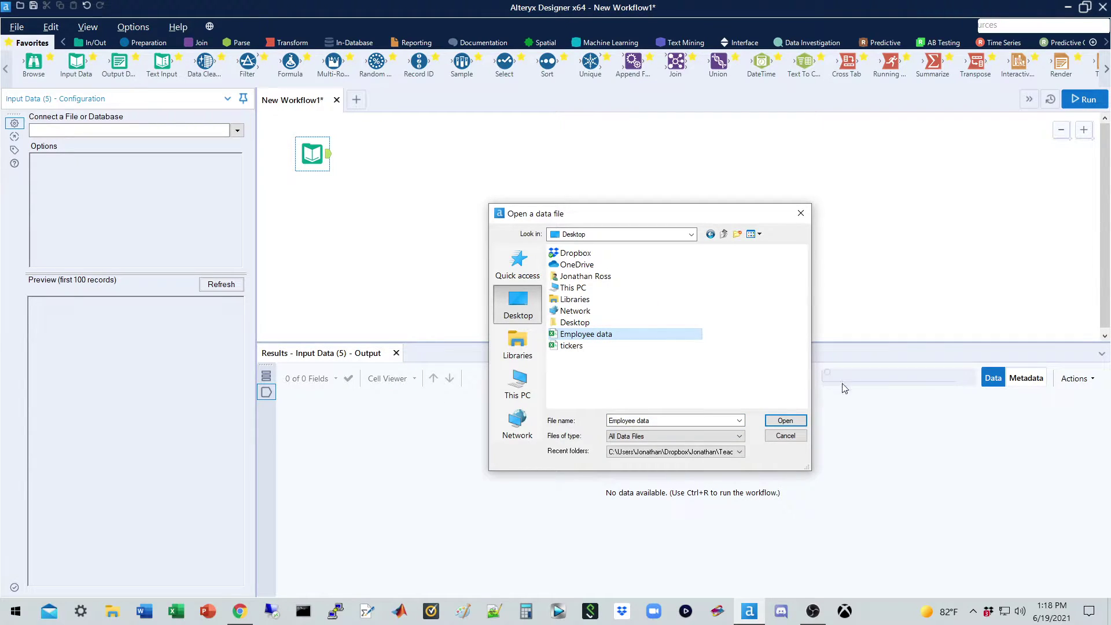
{"action": "left_click", "coordinate": [785, 422]}
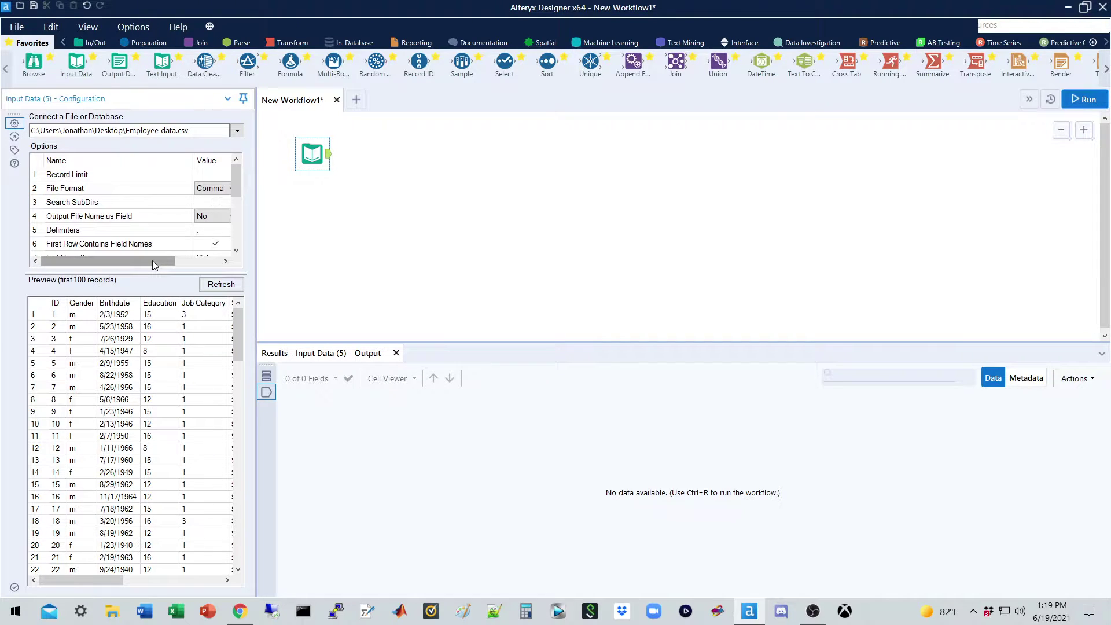
{"action": "left_click_drag", "start_coordinate": [151, 261], "coordinate": [201, 273]}
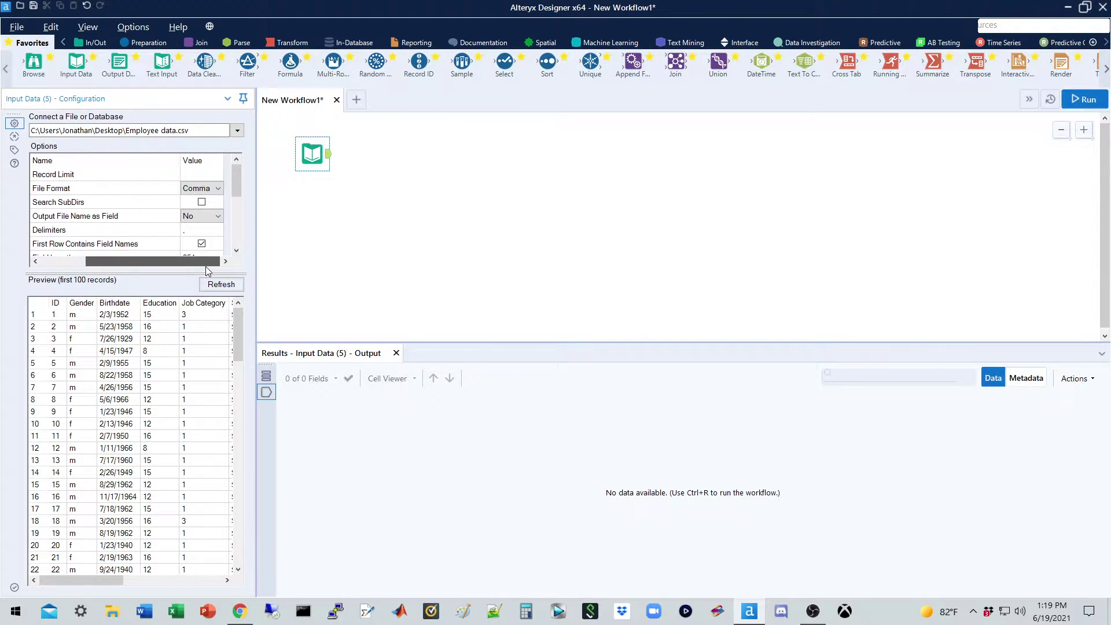
Review the Input Data tool's Employee data.csv options, including the record limit, and its data preview.
{"action": "left_click_drag", "start_coordinate": [203, 266], "coordinate": [103, 263]}
{"action": "left_click", "coordinate": [204, 173]}
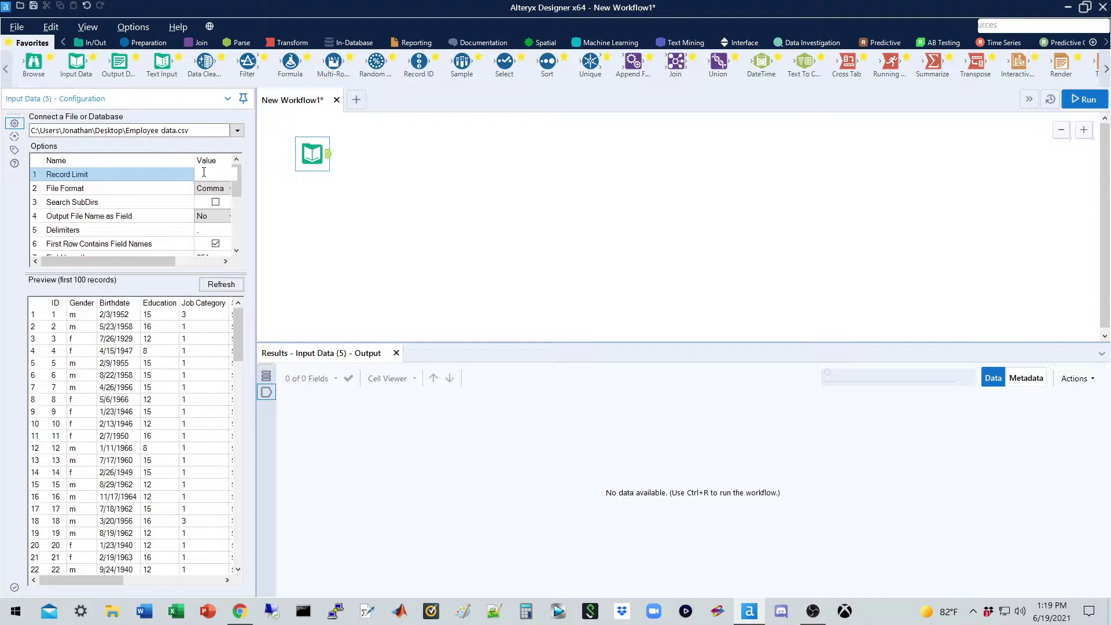
{"action": "left_click", "coordinate": [178, 133]}
{"action": "left_click", "coordinate": [258, 220]}
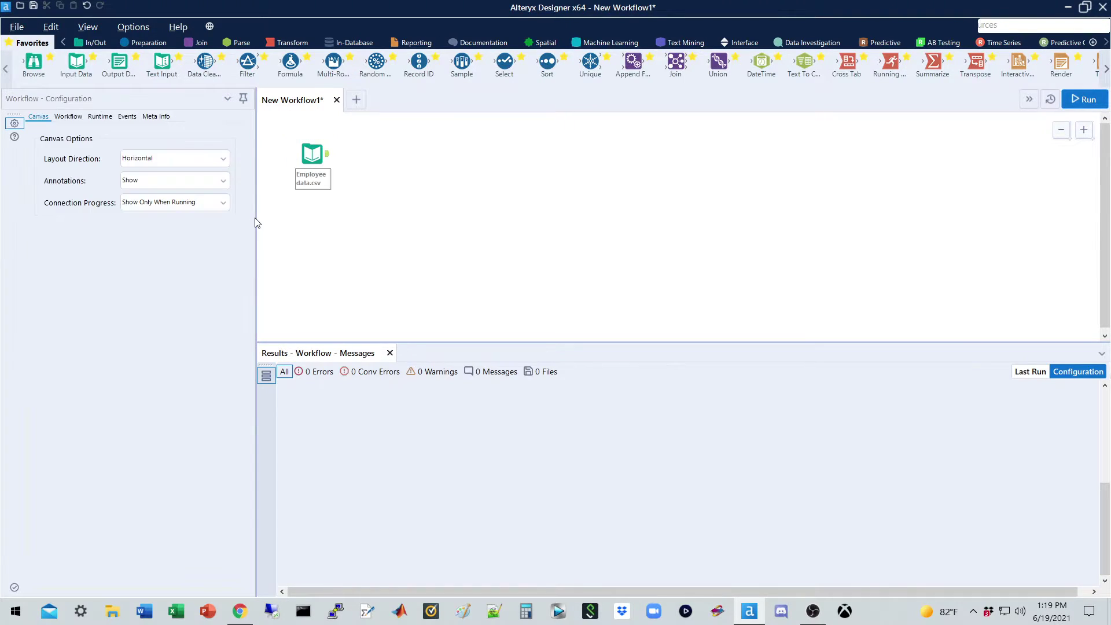
{"action": "left_click", "coordinate": [310, 155]}
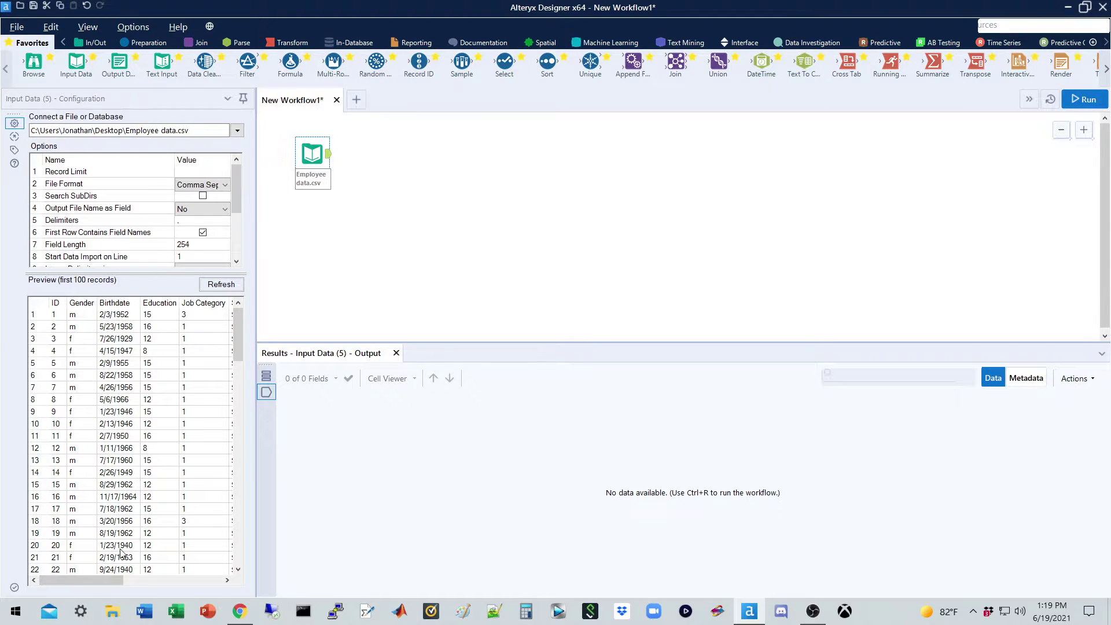
{"action": "mouse_move", "coordinate": [110, 575]}
{"action": "left_mouse_down"}
{"action": "mouse_move", "coordinate": [221, 587]}
{"action": "mouse_move", "coordinate": [98, 570]}
{"action": "left_mouse_up"}
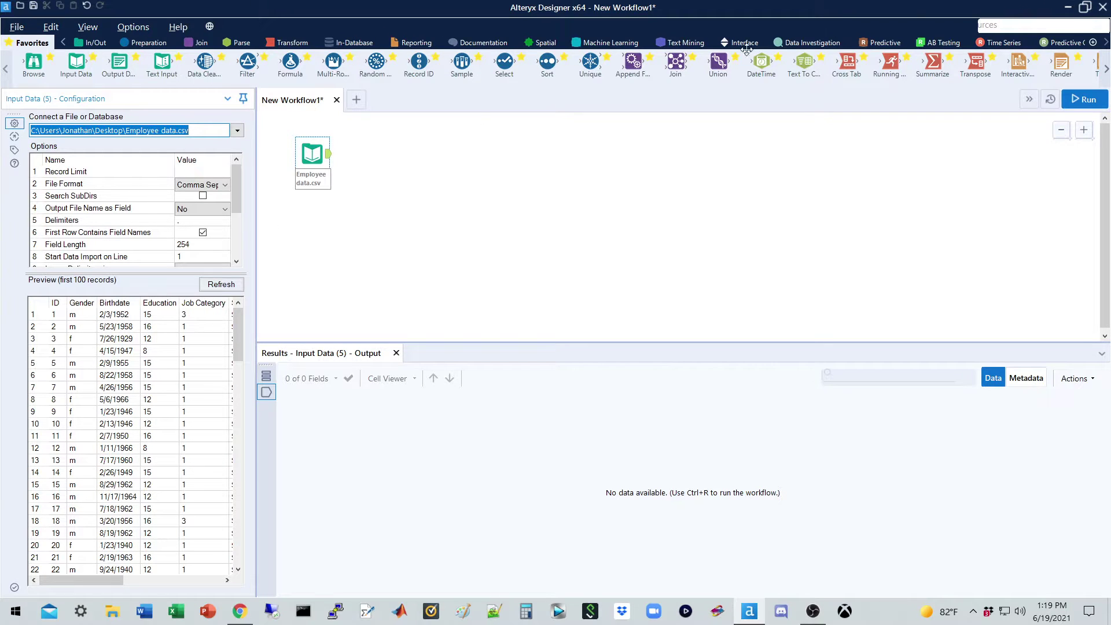
Open the Employee data file from the desktop in Excel, maximize it and fit the Birthdate column to its contents.
{"action": "left_click", "coordinate": [1069, 9]}
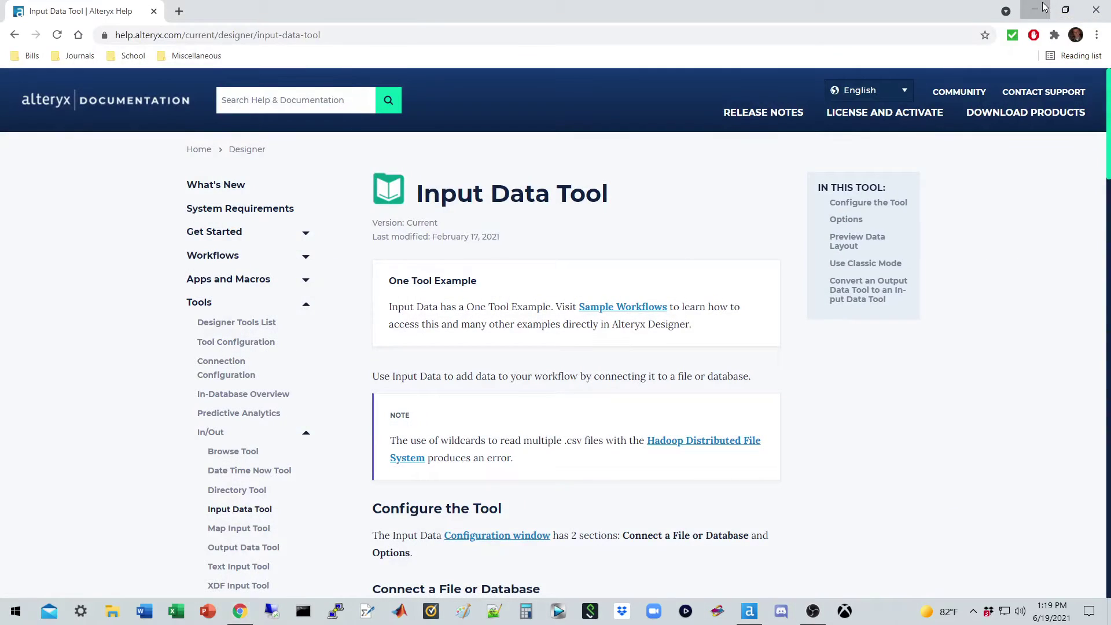
{"action": "left_click", "coordinate": [1045, 7]}
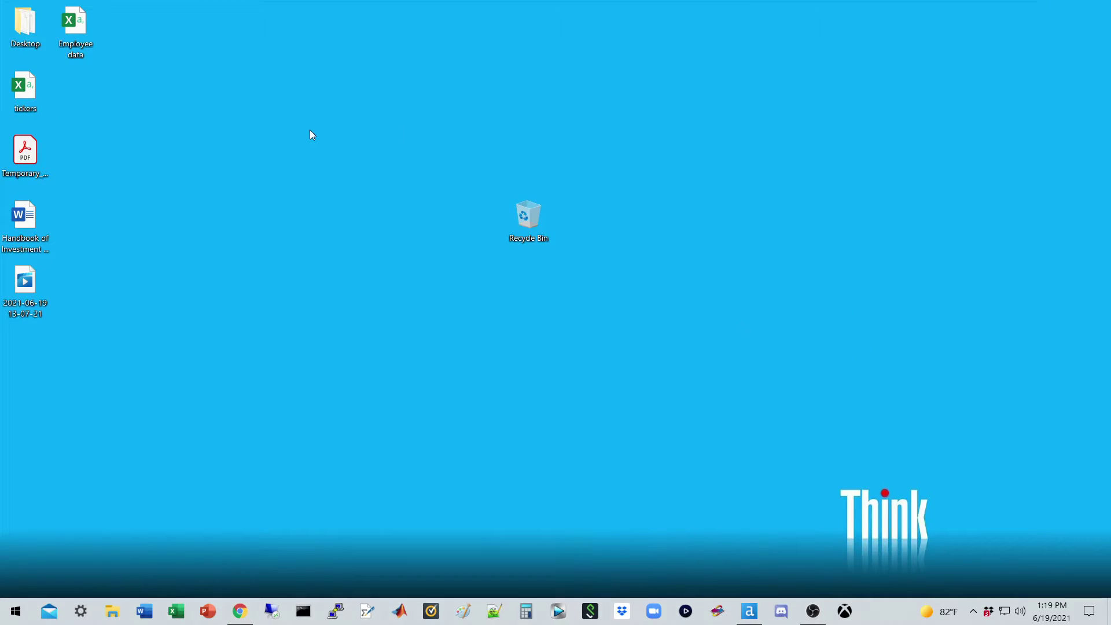
{"action": "double_click", "coordinate": [73, 35]}
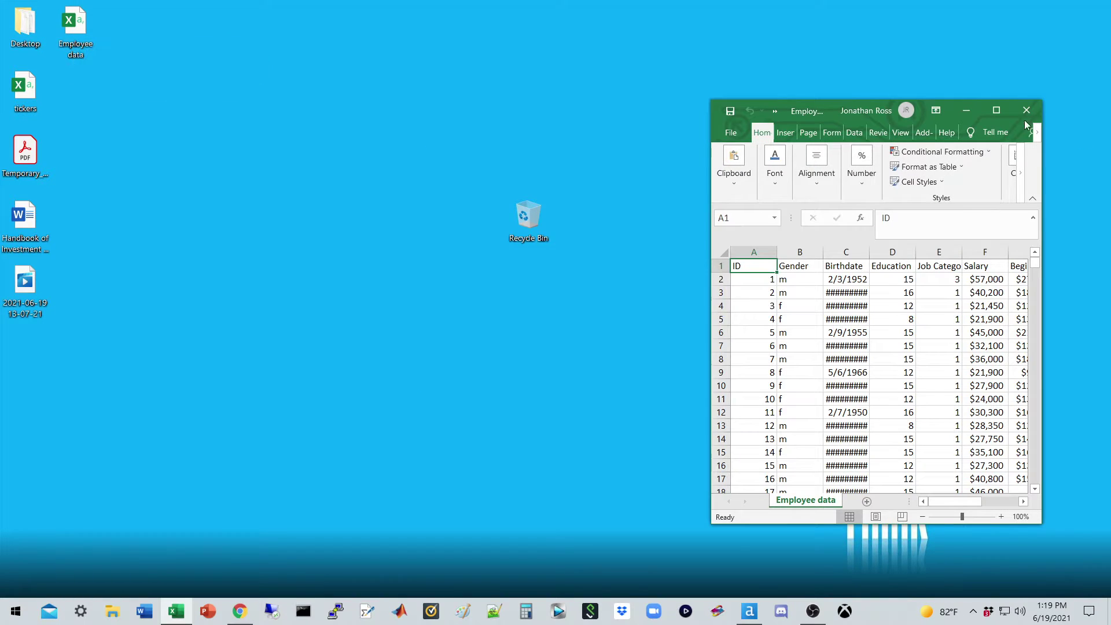
{"action": "left_click", "coordinate": [996, 111]}
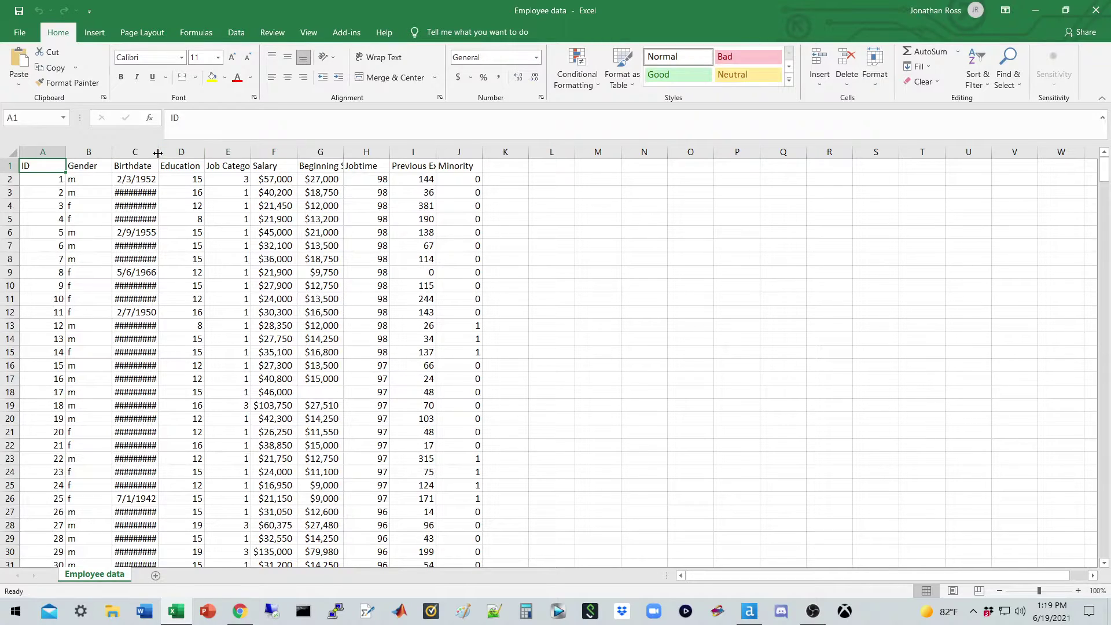
{"action": "double_click", "coordinate": [157, 152]}
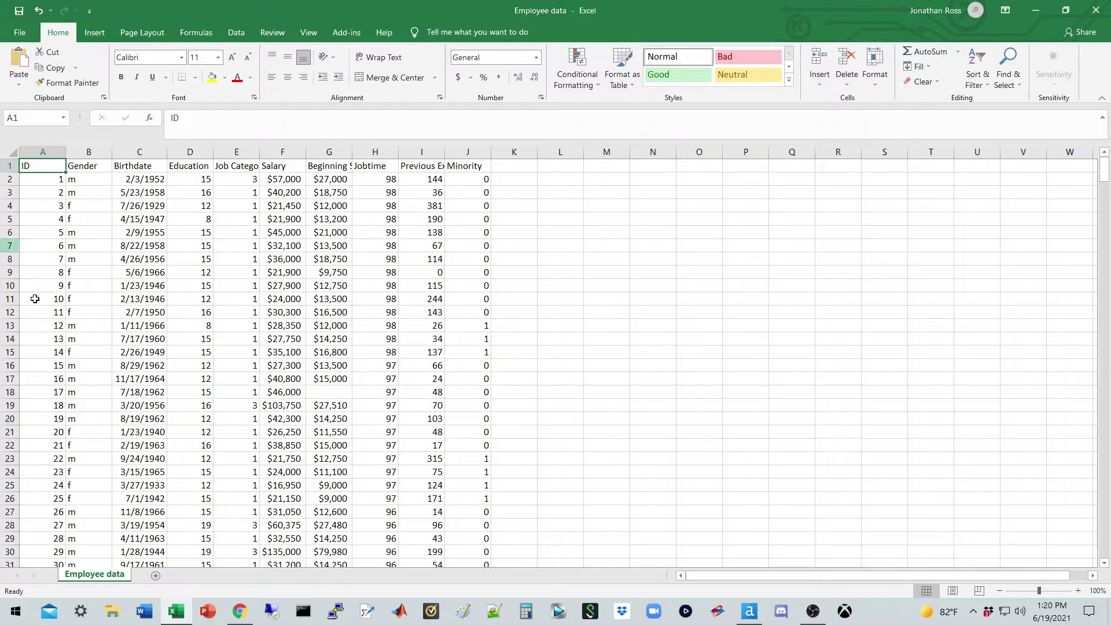
Examine the employee records down to the last row, and highlight the header row and the data rows beneath it.
{"action": "left_click_drag", "start_coordinate": [1105, 174], "coordinate": [1105, 177]}
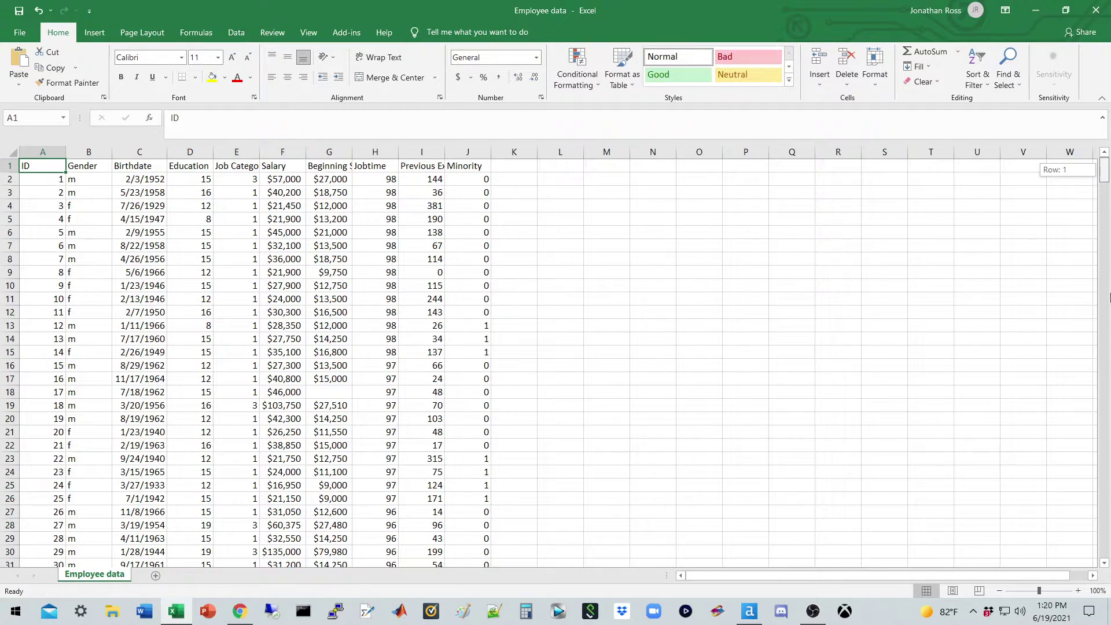
{"action": "left_click_drag", "start_coordinate": [1110, 297], "coordinate": [1109, 552]}
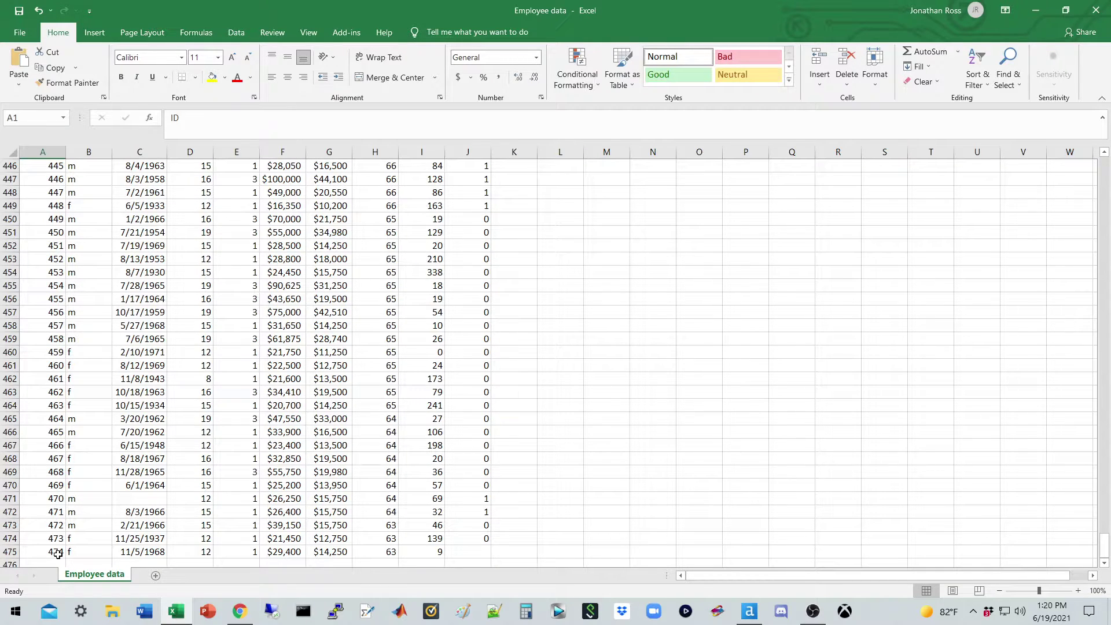
{"action": "left_click_drag", "start_coordinate": [1105, 547], "coordinate": [1107, 164]}
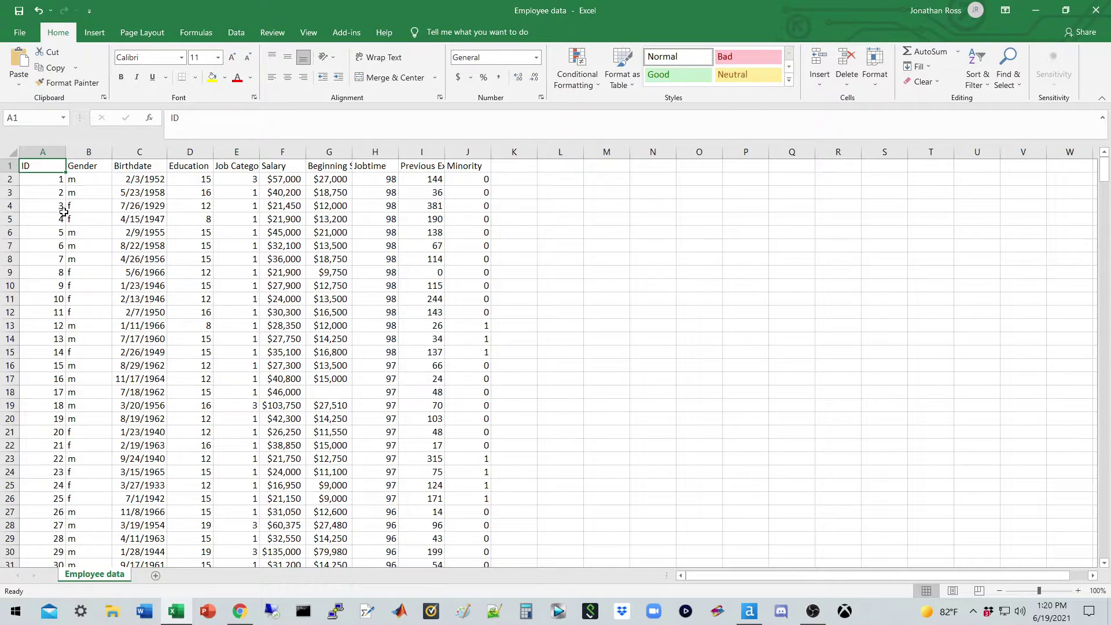
{"action": "left_click", "coordinate": [4, 166]}
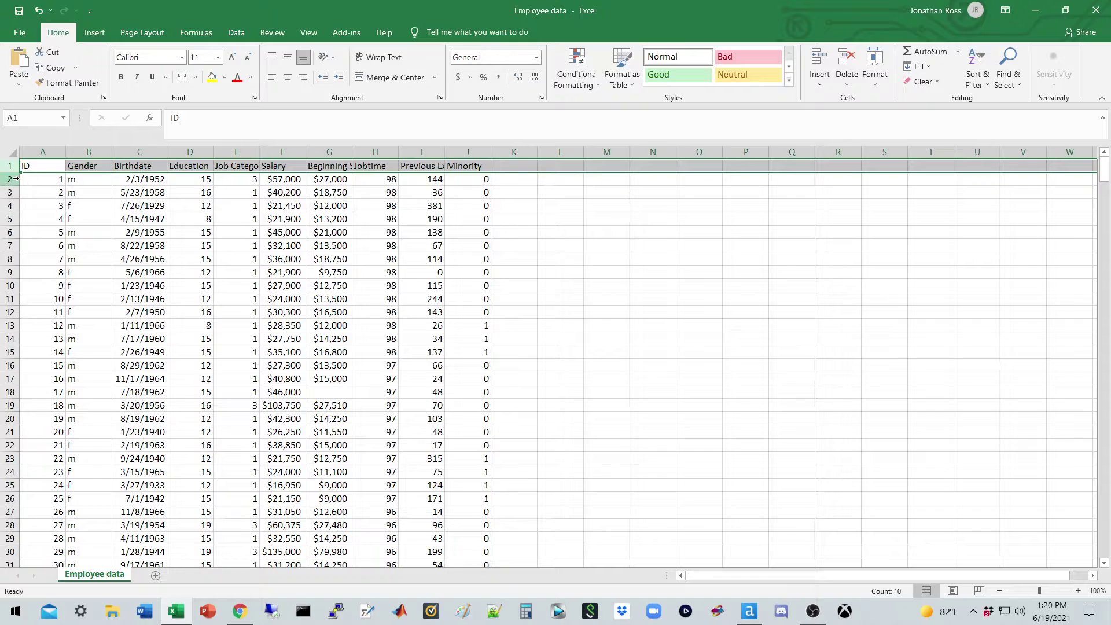
{"action": "left_click_drag", "start_coordinate": [17, 173], "coordinate": [22, 445]}
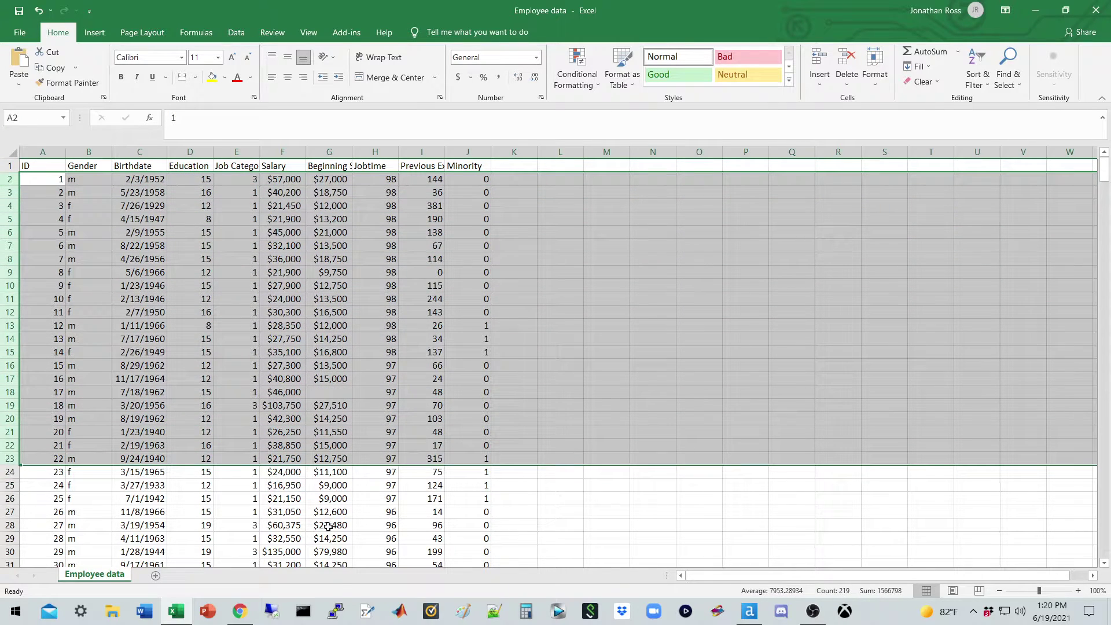
Switch back to Alteryx Designer, try to run the workflow with the CSV still open in Excel and inspect the Input Data tool.
{"action": "left_click", "coordinate": [750, 613]}
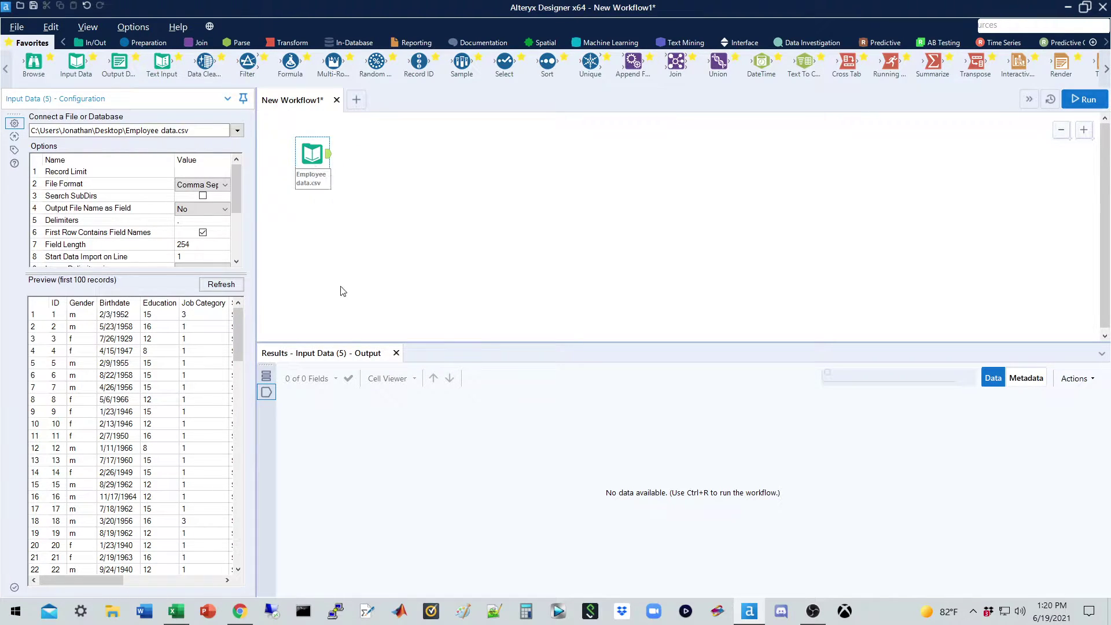
{"action": "left_click", "coordinate": [175, 612]}
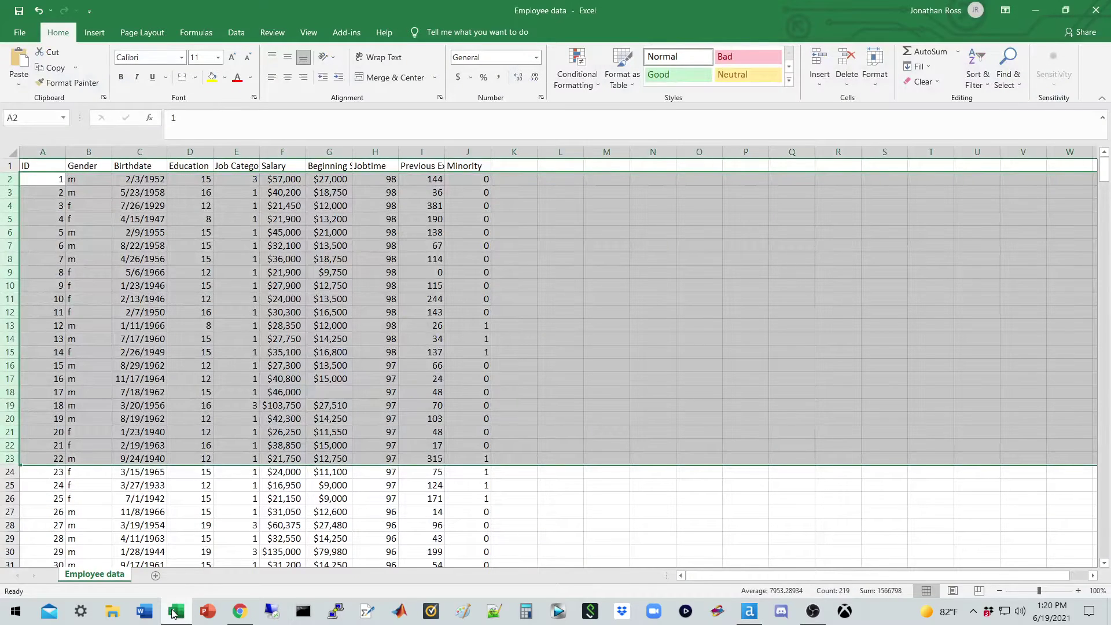
{"action": "left_click", "coordinate": [173, 611]}
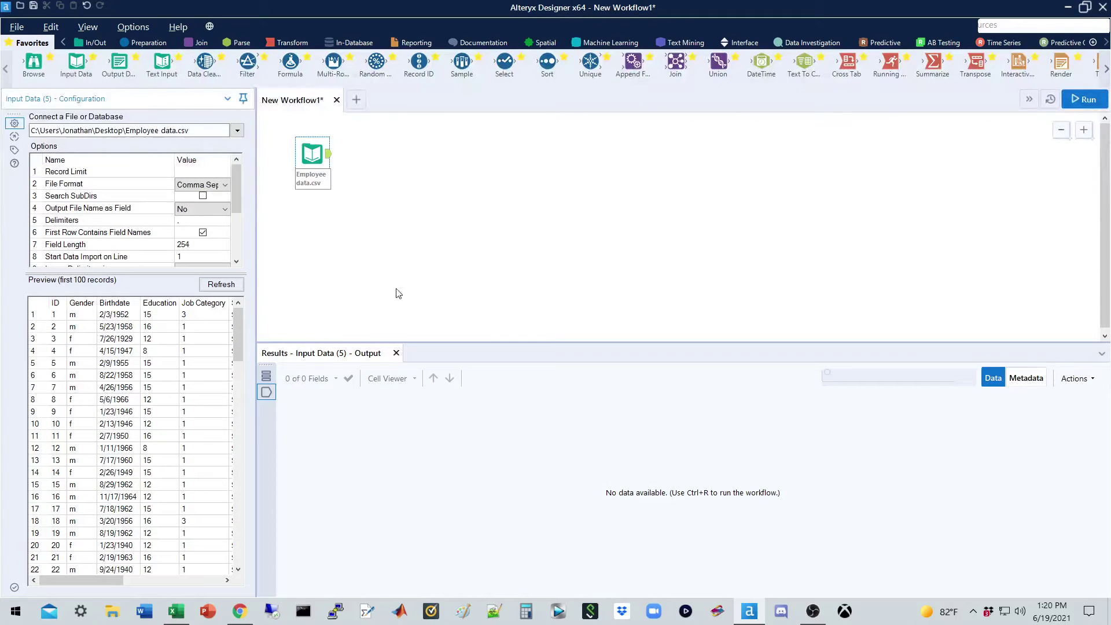
{"action": "left_click", "coordinate": [1086, 100]}
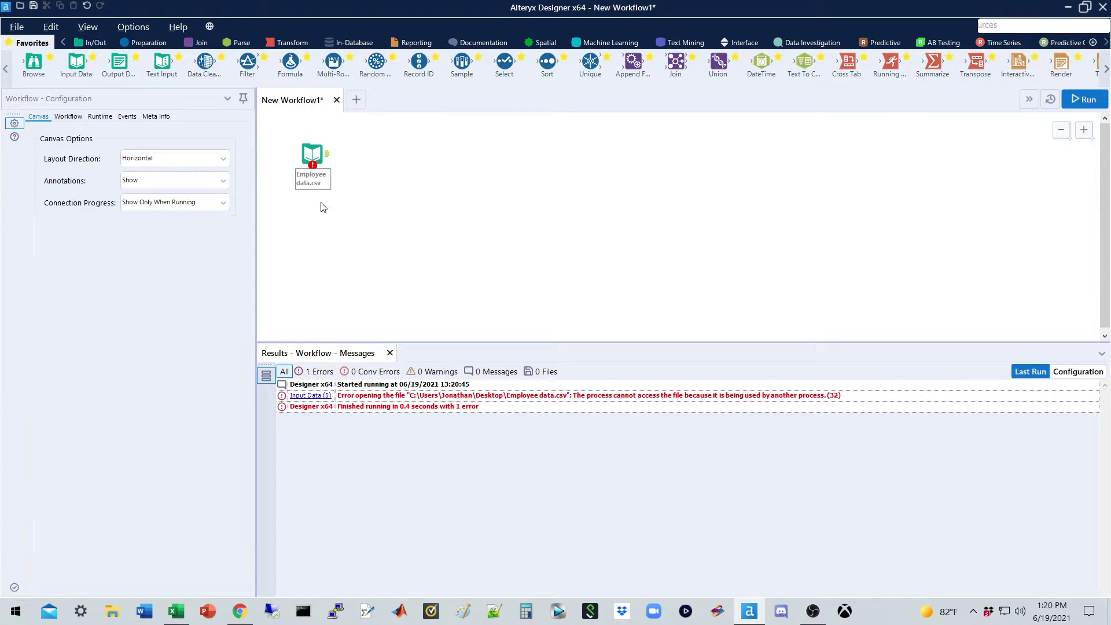
{"action": "mouse_move", "coordinate": [314, 166]}
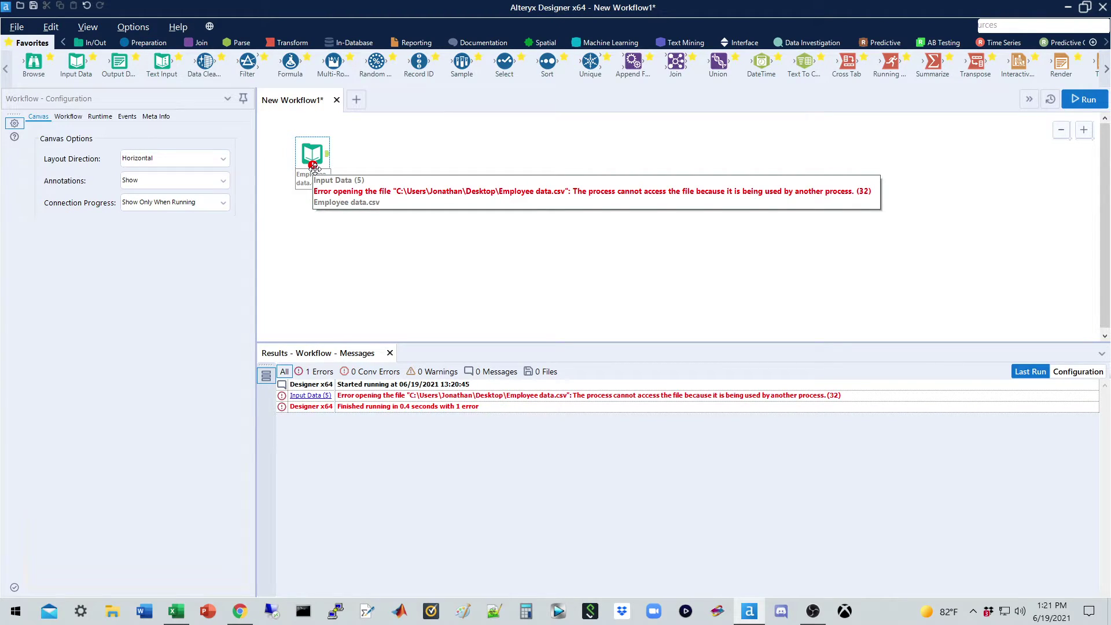
Close the Employee data workbook in Excel without saving the changes and run the Alteryx workflow again.
{"action": "left_click", "coordinate": [180, 618]}
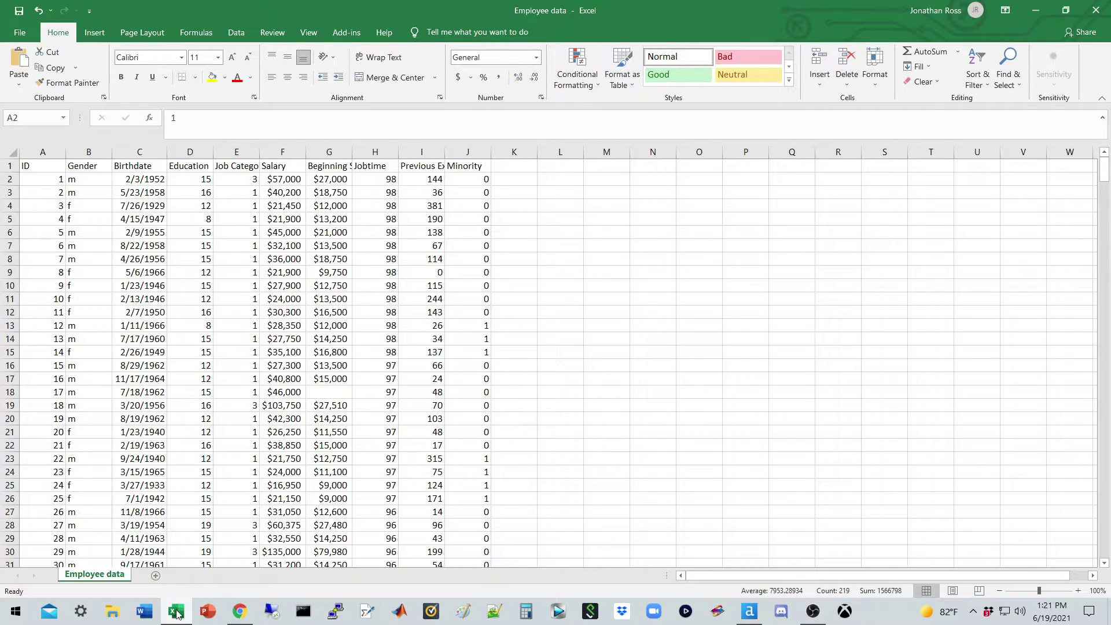
{"action": "left_click", "coordinate": [1095, 10]}
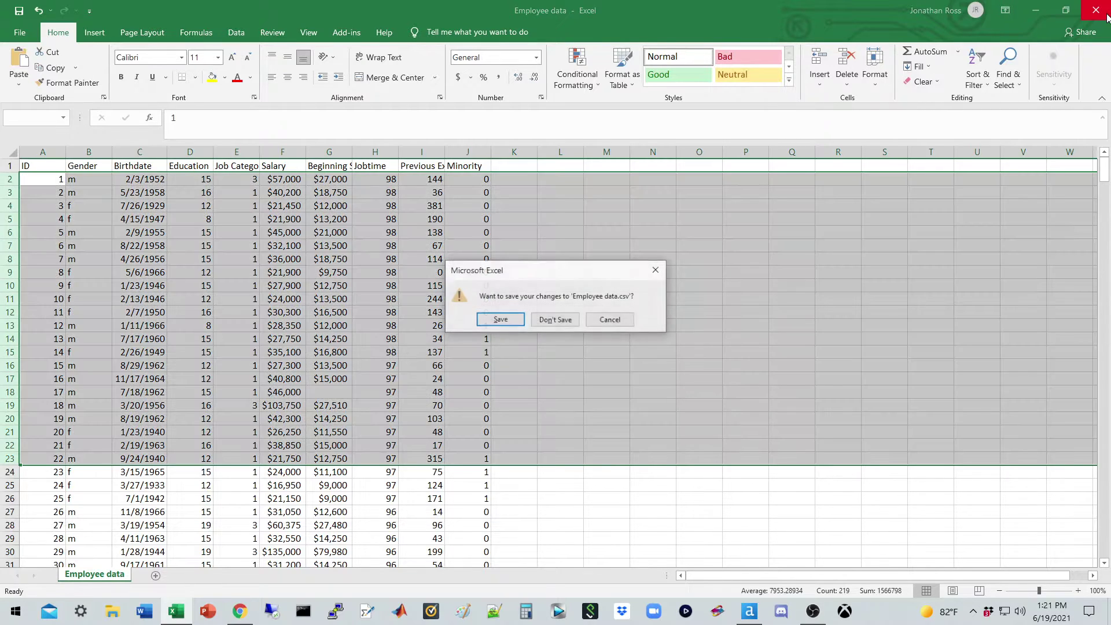
{"action": "left_click", "coordinate": [545, 320]}
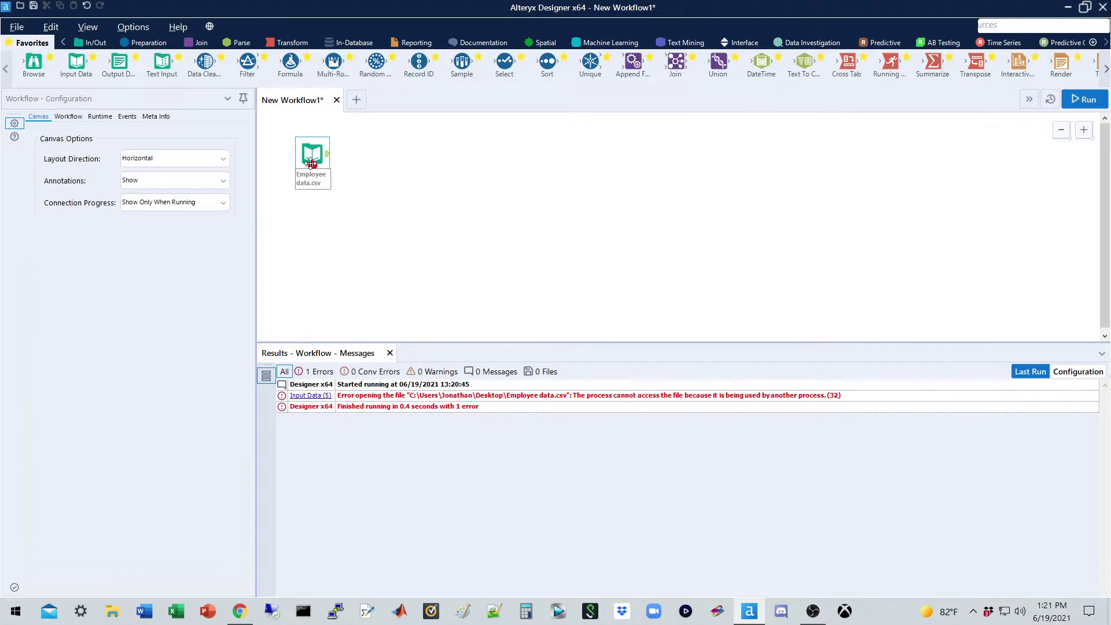
{"action": "mouse_move", "coordinate": [311, 163]}
{"action": "left_click", "coordinate": [1087, 99]}
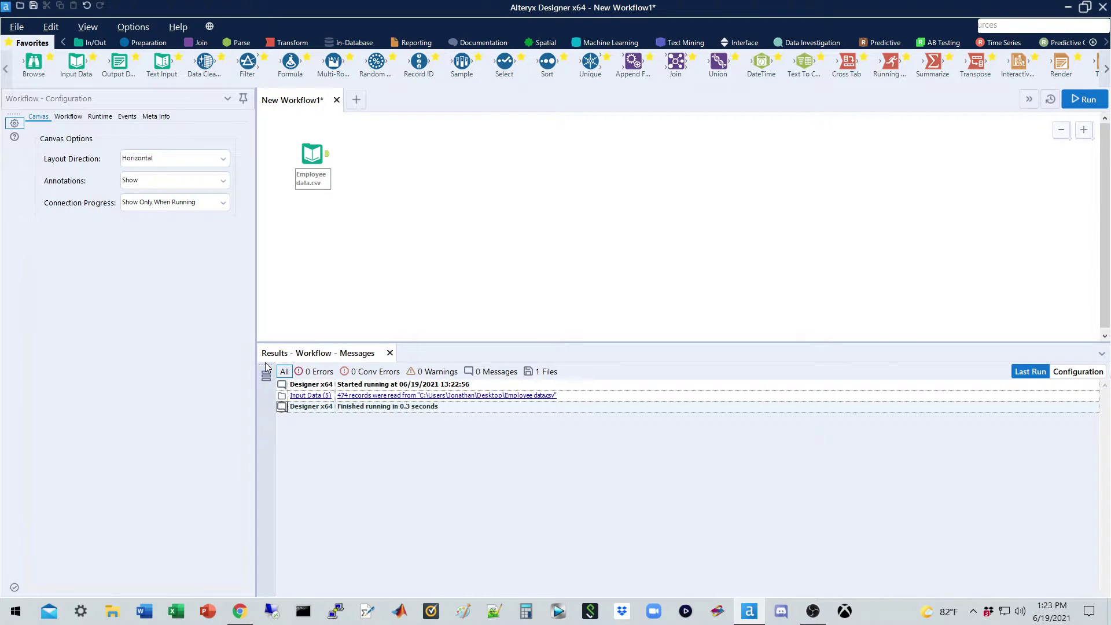
Compare the configuration and last-run messages, and view the Input Data tool's messages and output records.
{"action": "left_click", "coordinate": [1082, 375]}
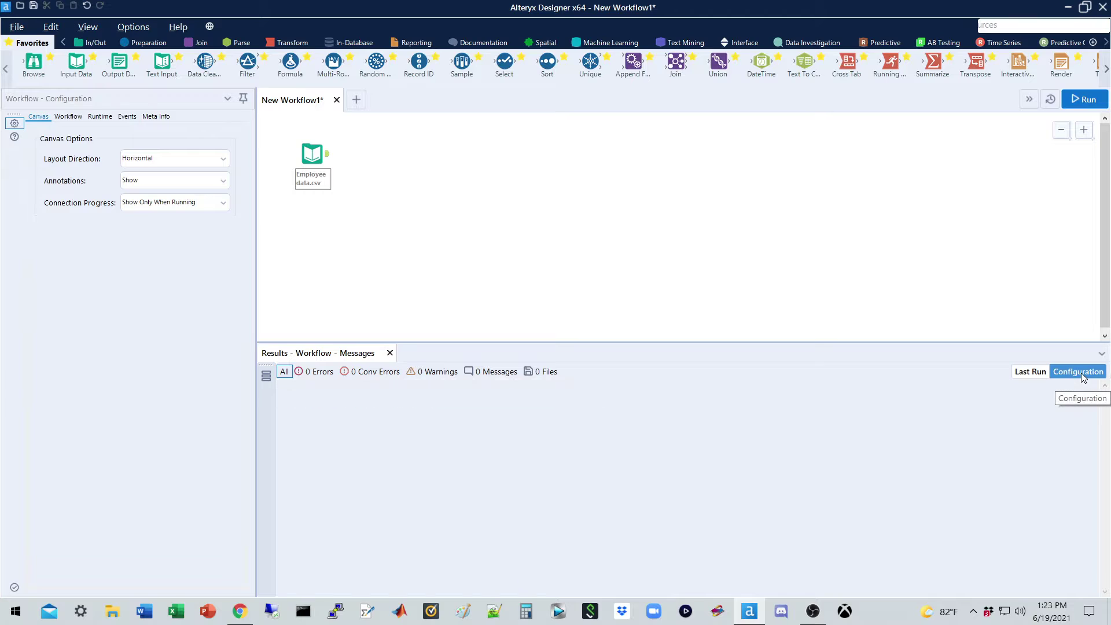
{"action": "left_click", "coordinate": [1030, 372]}
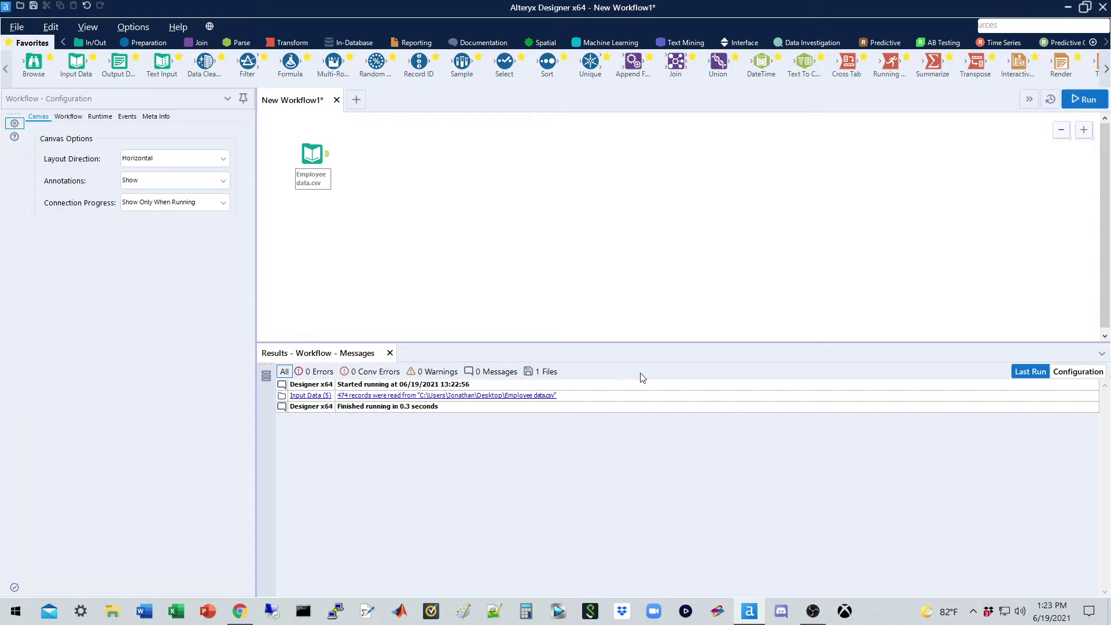
{"action": "left_click", "coordinate": [305, 158]}
{"action": "left_click", "coordinate": [311, 154]}
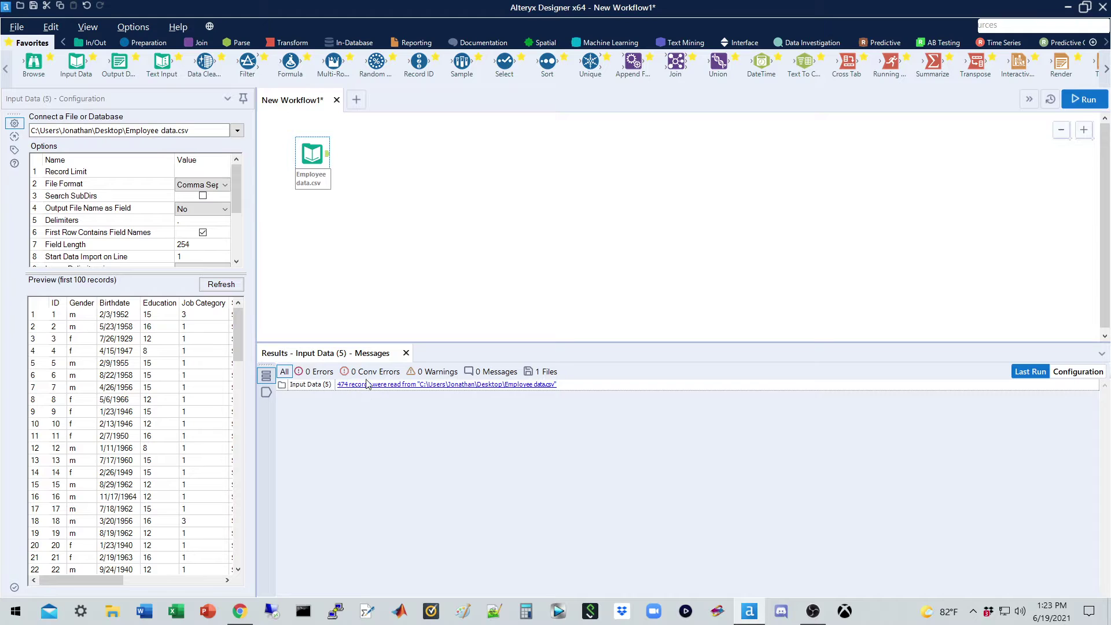
{"action": "left_click", "coordinate": [266, 394]}
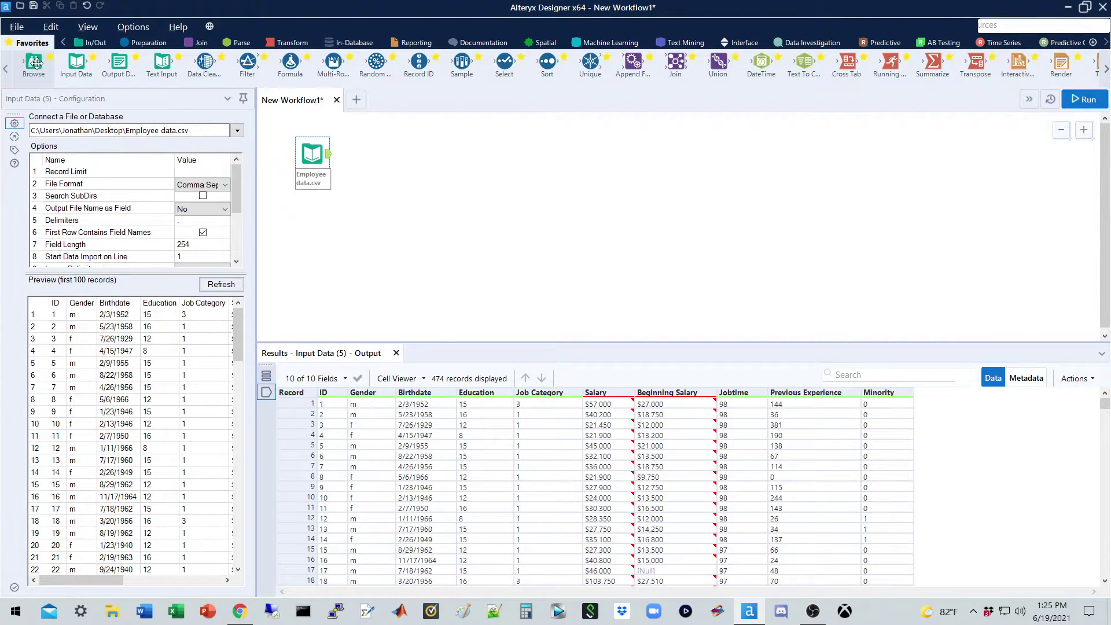
Add a Browse tool beside the Input Data tool, connected to its output, and move it slightly farther away.
{"action": "left_click_drag", "start_coordinate": [36, 63], "coordinate": [386, 157]}
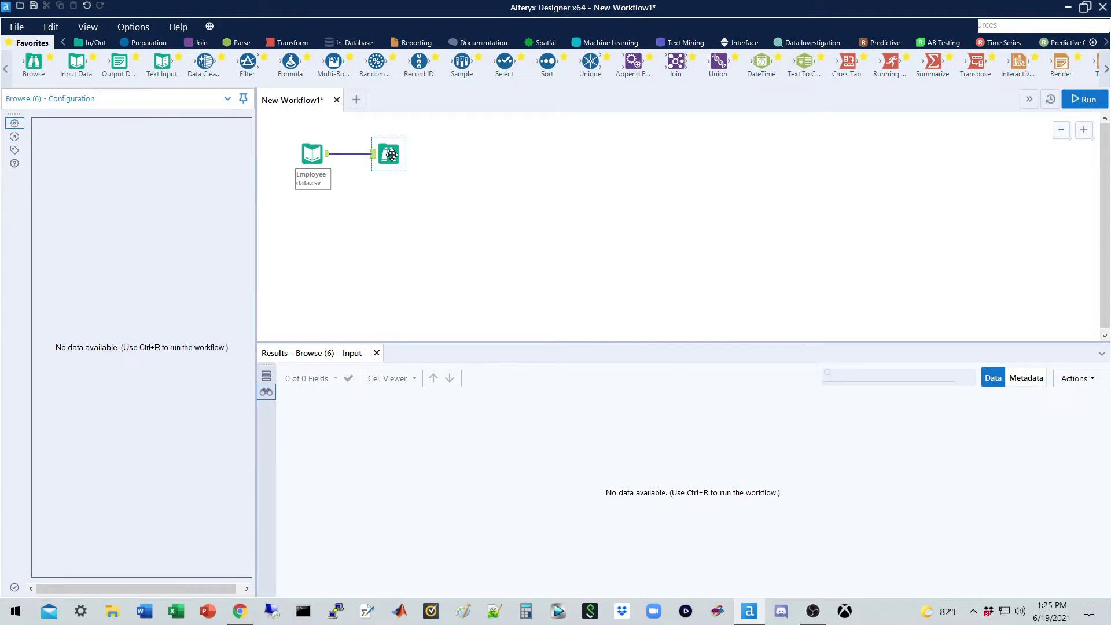
{"action": "mouse_move", "coordinate": [388, 154]}
{"action": "left_mouse_down"}
{"action": "mouse_move", "coordinate": [628, 223]}
{"action": "mouse_move", "coordinate": [431, 116]}
{"action": "mouse_move", "coordinate": [676, 254]}
{"action": "mouse_move", "coordinate": [459, 275]}
{"action": "mouse_move", "coordinate": [729, 183]}
{"action": "mouse_move", "coordinate": [400, 151]}
{"action": "mouse_move", "coordinate": [322, 188]}
{"action": "mouse_move", "coordinate": [406, 153]}
{"action": "left_mouse_up"}
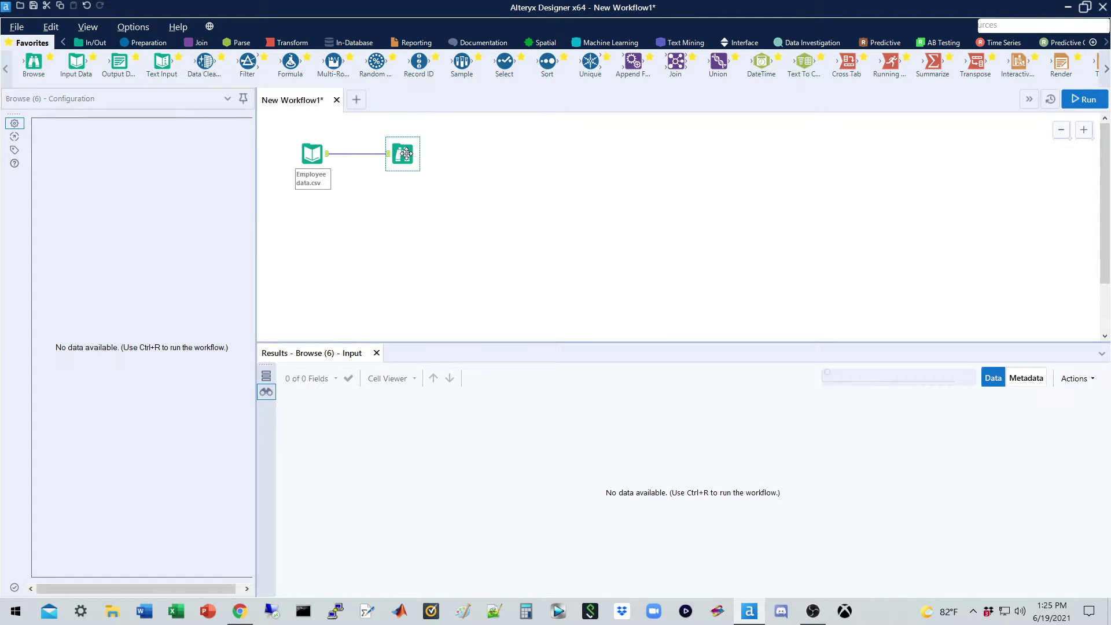
{"action": "key", "text": "ctrl+r"}
Inspect the fields and options of the connection between the two tools, and move the Browse tool slightly closer to Input Data.
{"action": "right_click", "coordinate": [356, 154]}
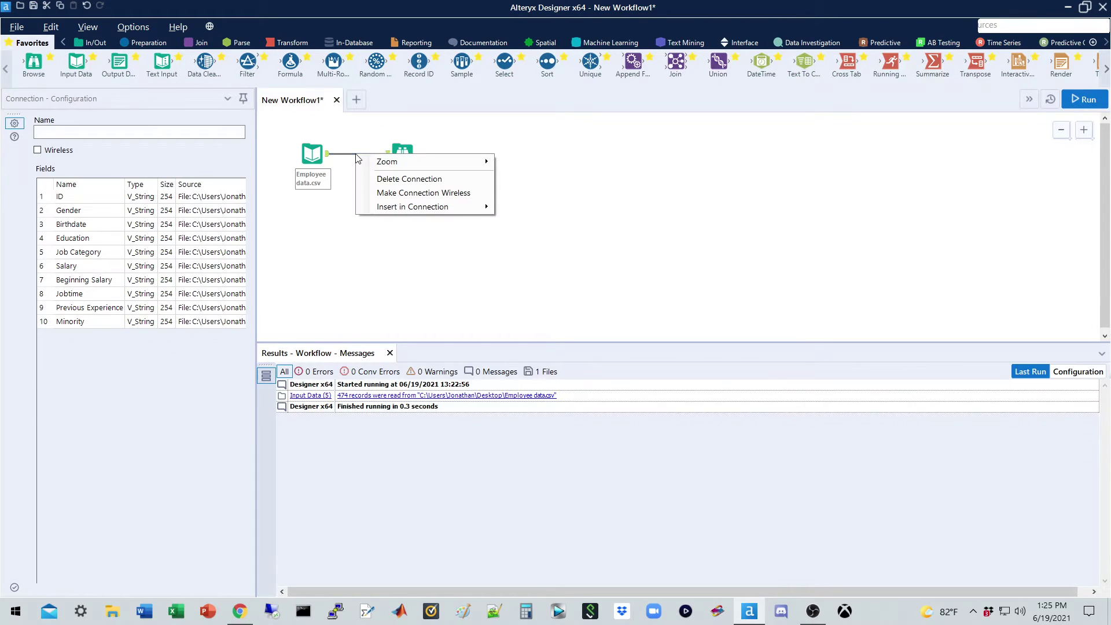
{"action": "key", "text": "Escape"}
{"action": "left_click", "coordinate": [382, 182]}
{"action": "mouse_move", "coordinate": [407, 154]}
{"action": "left_mouse_down"}
{"action": "mouse_move", "coordinate": [660, 174]}
{"action": "mouse_move", "coordinate": [668, 298]}
{"action": "mouse_move", "coordinate": [614, 201]}
{"action": "mouse_move", "coordinate": [446, 195]}
{"action": "mouse_move", "coordinate": [446, 183]}
{"action": "mouse_move", "coordinate": [401, 164]}
{"action": "mouse_move", "coordinate": [421, 179]}
{"action": "mouse_move", "coordinate": [397, 207]}
{"action": "mouse_move", "coordinate": [389, 193]}
{"action": "mouse_move", "coordinate": [411, 206]}
{"action": "mouse_move", "coordinate": [410, 183]}
{"action": "mouse_move", "coordinate": [422, 180]}
{"action": "mouse_move", "coordinate": [419, 137]}
{"action": "mouse_move", "coordinate": [392, 137]}
{"action": "mouse_move", "coordinate": [425, 169]}
{"action": "mouse_move", "coordinate": [406, 160]}
{"action": "left_mouse_up"}
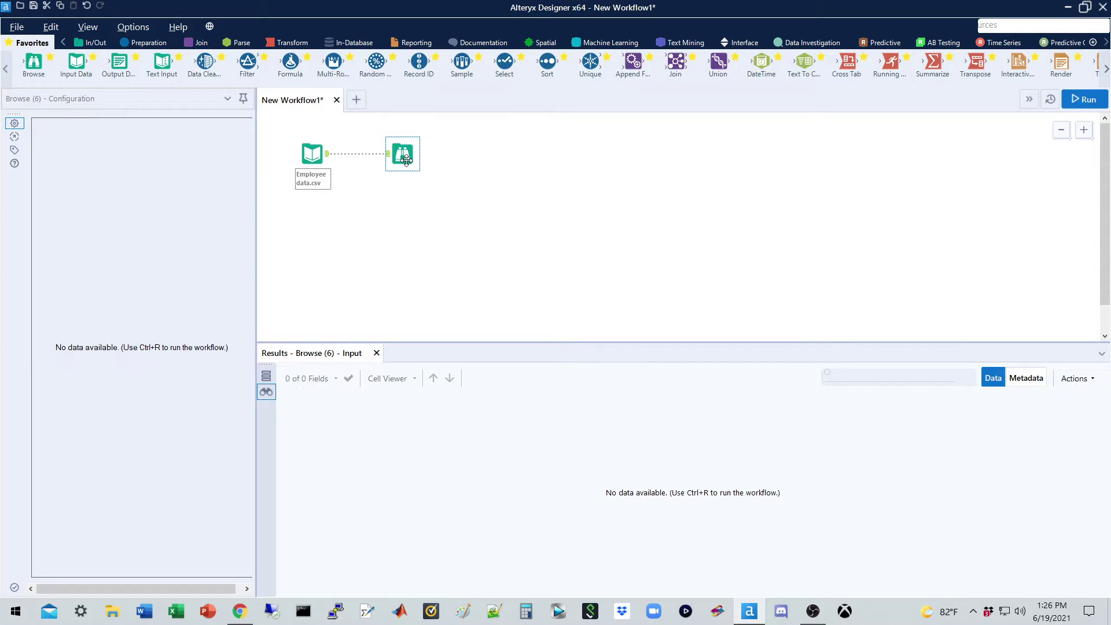
{"action": "left_click_drag", "start_coordinate": [406, 160], "coordinate": [398, 162]}
{"action": "mouse_move", "coordinate": [397, 161]}
{"action": "left_mouse_down"}
{"action": "mouse_move", "coordinate": [397, 132]}
{"action": "mouse_move", "coordinate": [397, 161]}
{"action": "left_mouse_up"}
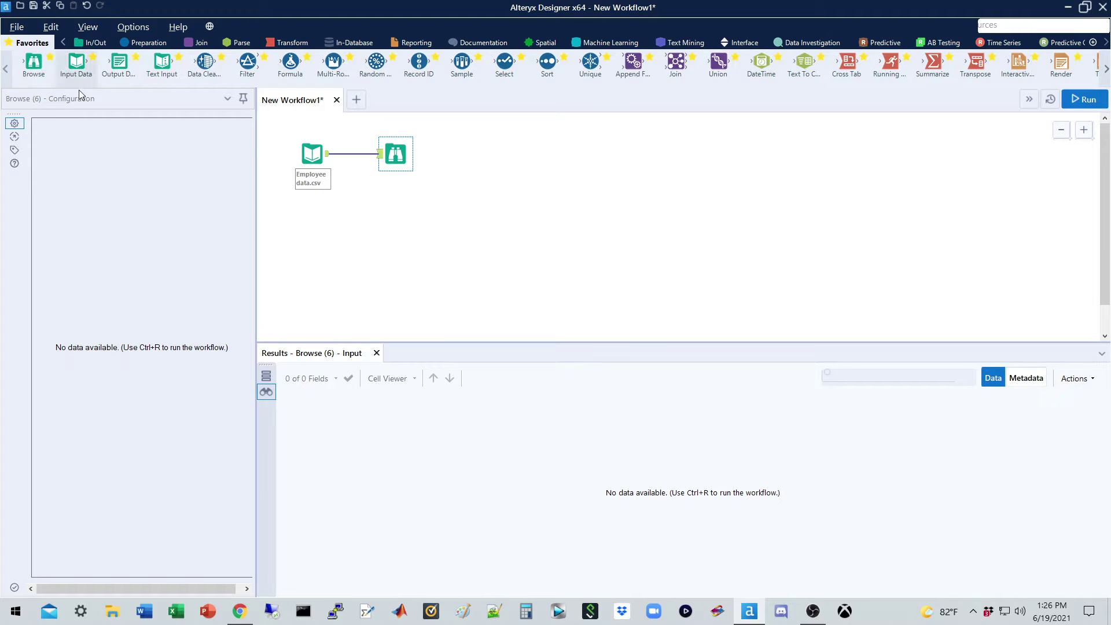
Run the workflow and compare the Input Data tool's output with the Browse tool's data profile.
{"action": "left_click", "coordinate": [1098, 100]}
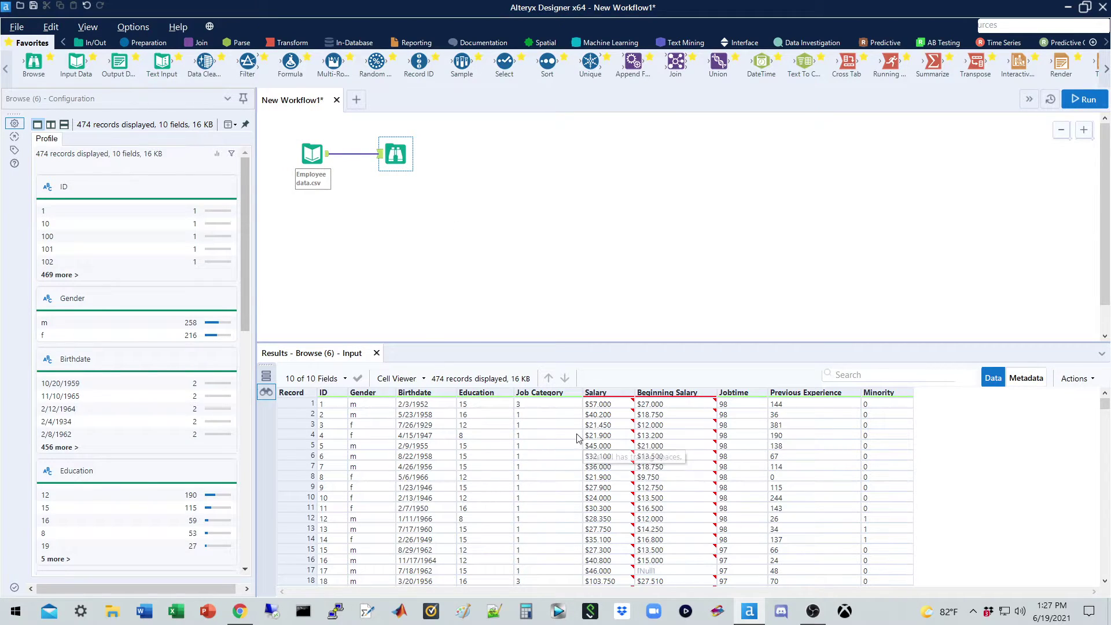
{"action": "left_click", "coordinate": [310, 151]}
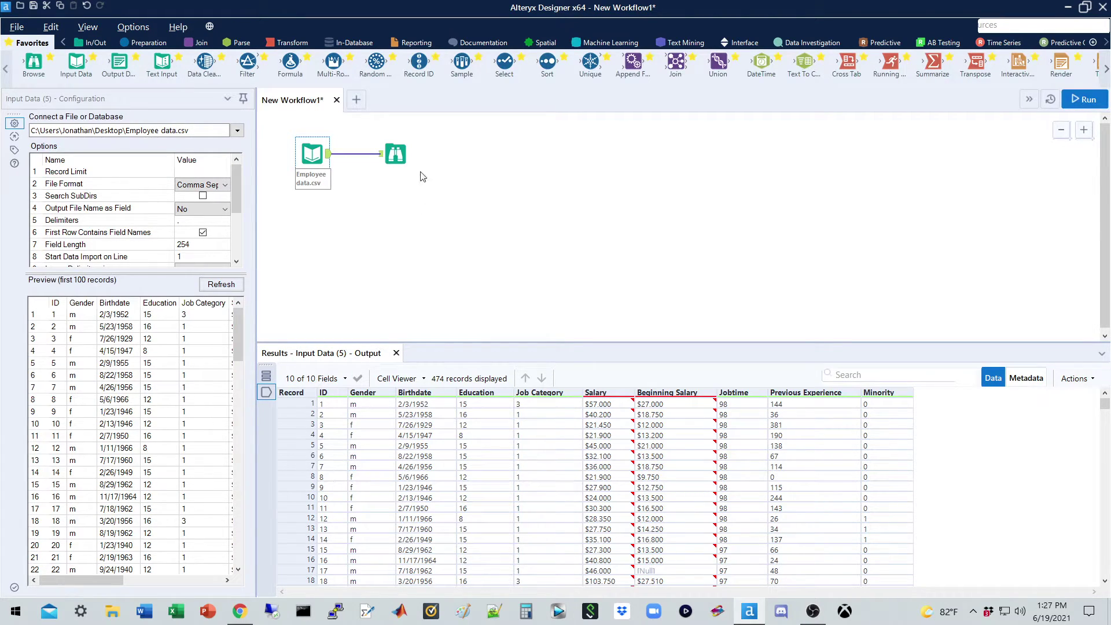
{"action": "left_click", "coordinate": [398, 157]}
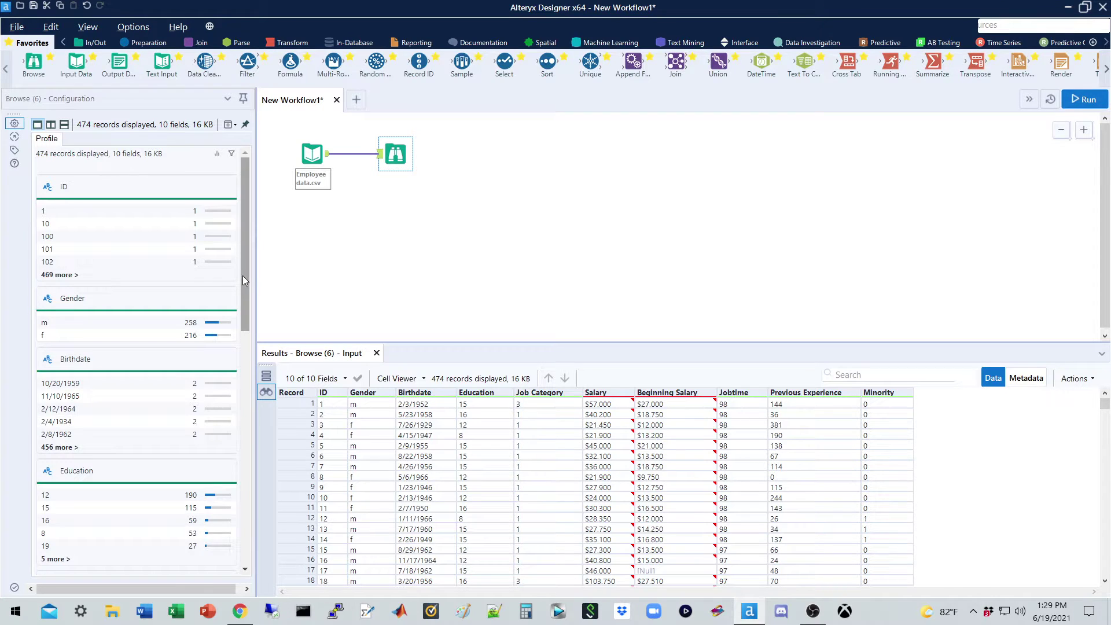
Review the Browse tool's data profile for all fields, from ID through Minority, and return to the beginning.
{"action": "mouse_move", "coordinate": [242, 275]}
{"action": "left_mouse_down"}
{"action": "mouse_move", "coordinate": [249, 312]}
{"action": "mouse_move", "coordinate": [242, 276]}
{"action": "left_mouse_up"}
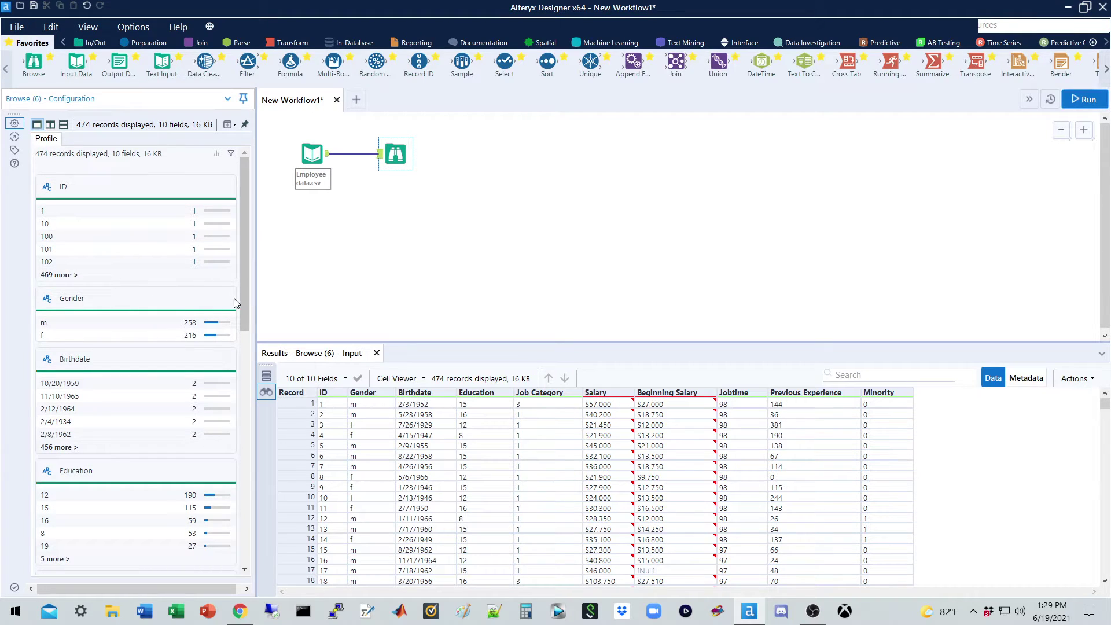
{"action": "left_click_drag", "start_coordinate": [245, 307], "coordinate": [262, 418]}
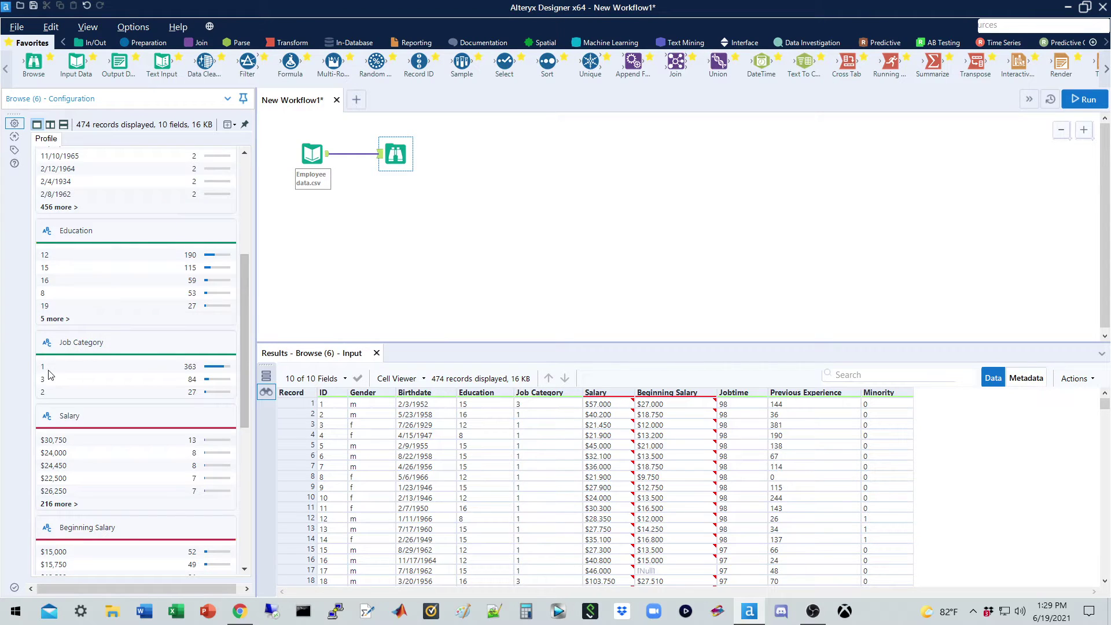
{"action": "left_click_drag", "start_coordinate": [243, 397], "coordinate": [258, 512]}
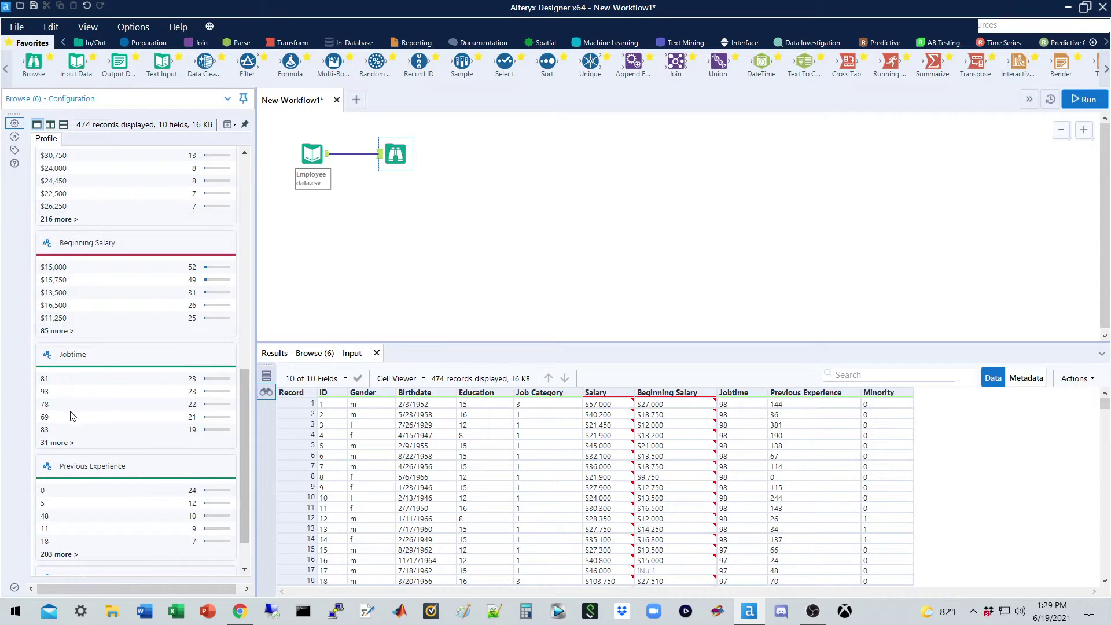
{"action": "left_click_drag", "start_coordinate": [245, 492], "coordinate": [246, 537]}
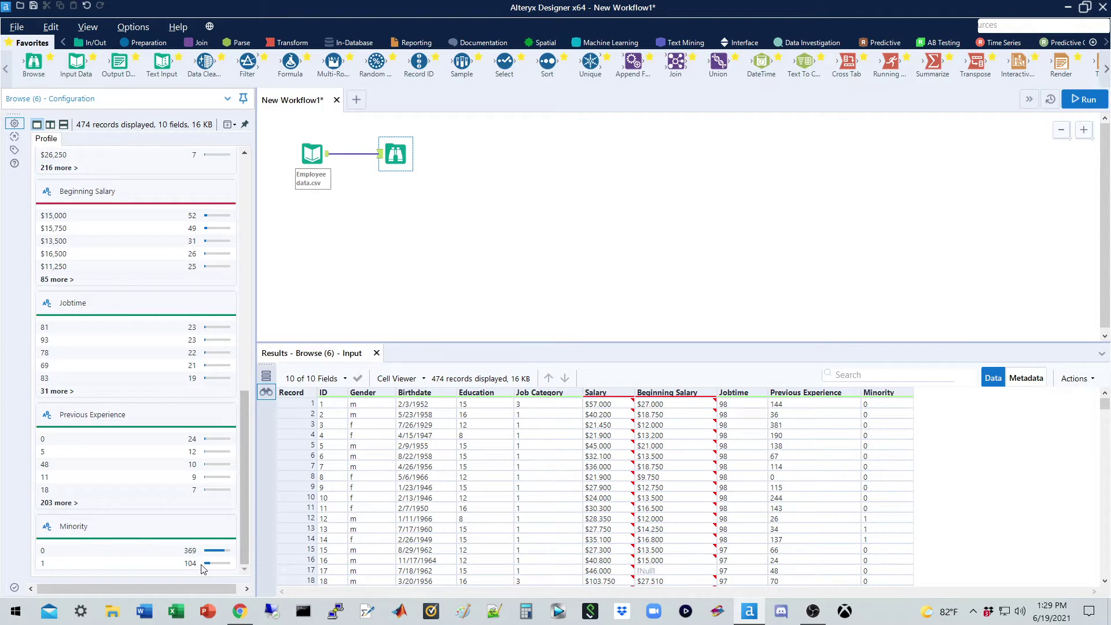
{"action": "left_click_drag", "start_coordinate": [242, 463], "coordinate": [260, 200]}
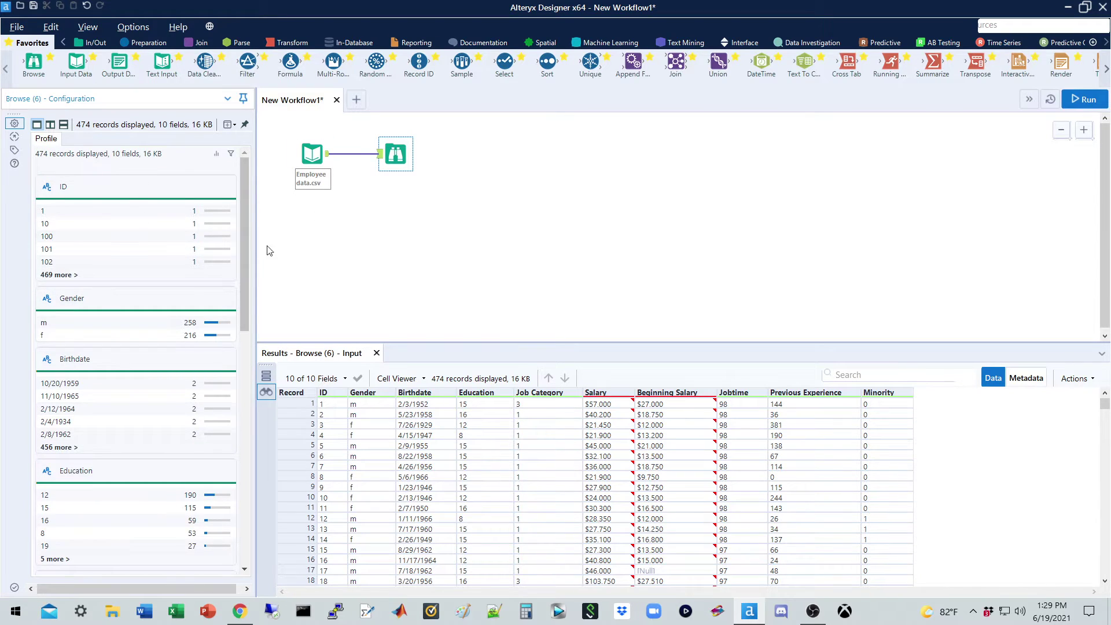
View the ID field's detailed profile and compare its data type with individual ID values in the output records.
{"action": "left_click", "coordinate": [64, 188]}
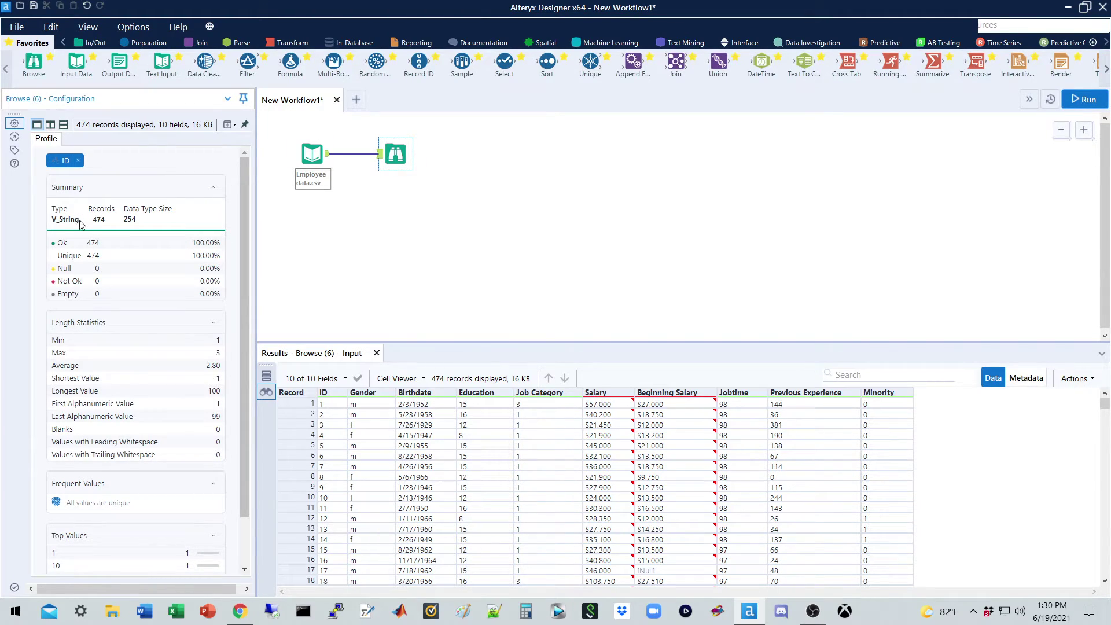
{"action": "left_click_drag", "start_coordinate": [80, 220], "coordinate": [54, 221]}
{"action": "left_click", "coordinate": [326, 407]}
{"action": "left_click", "coordinate": [325, 414]}
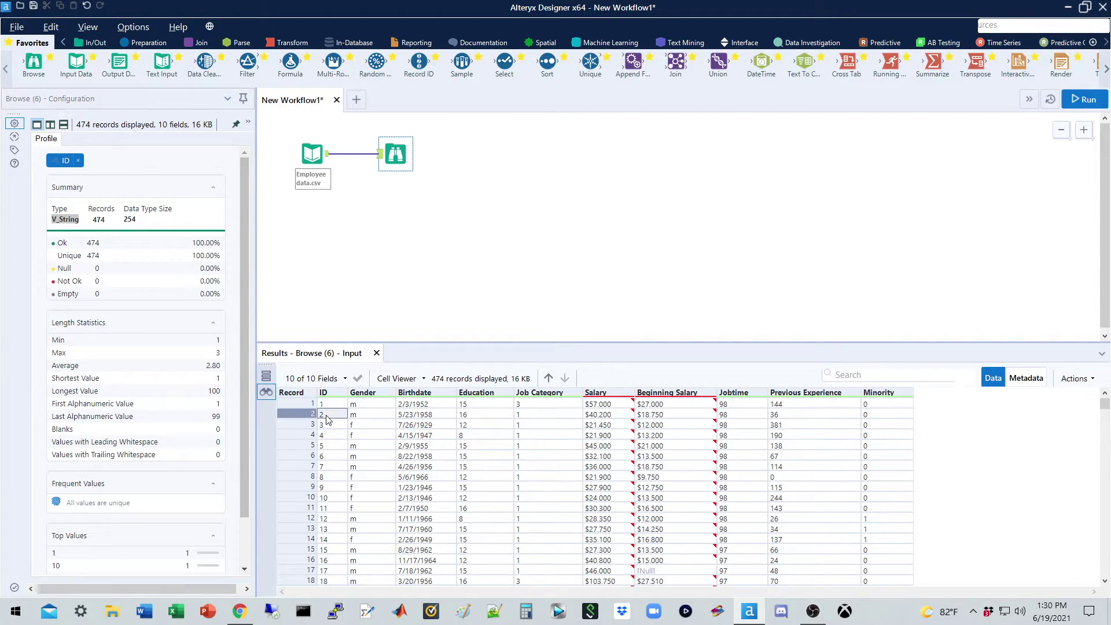
{"action": "left_click", "coordinate": [334, 447]}
{"action": "left_click", "coordinate": [331, 467]}
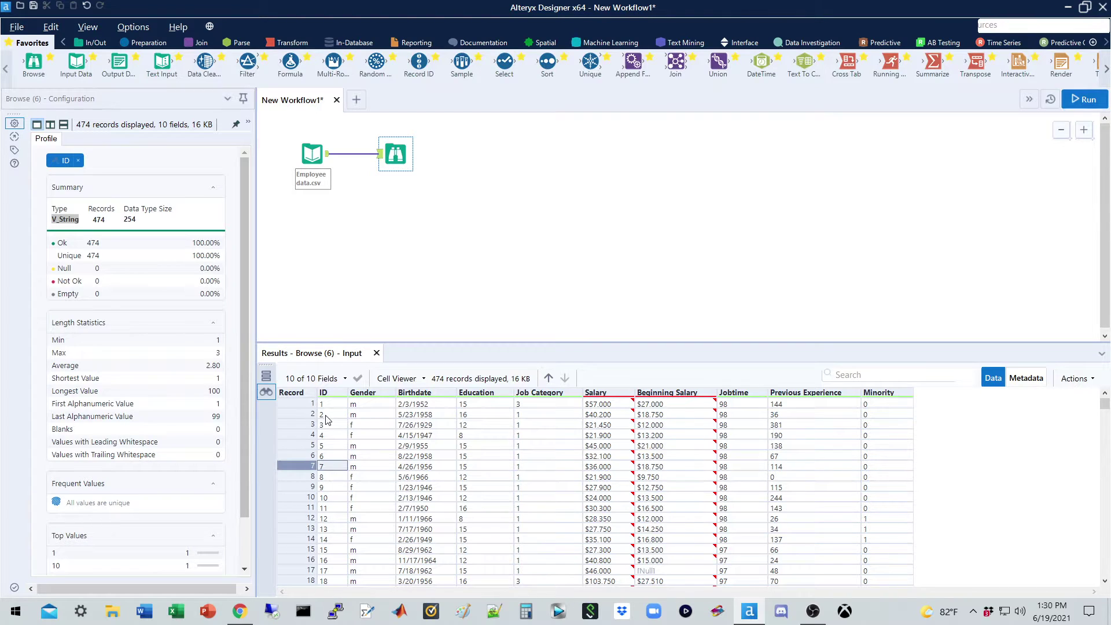
{"action": "left_click", "coordinate": [328, 415]}
{"action": "left_click", "coordinate": [331, 407]}
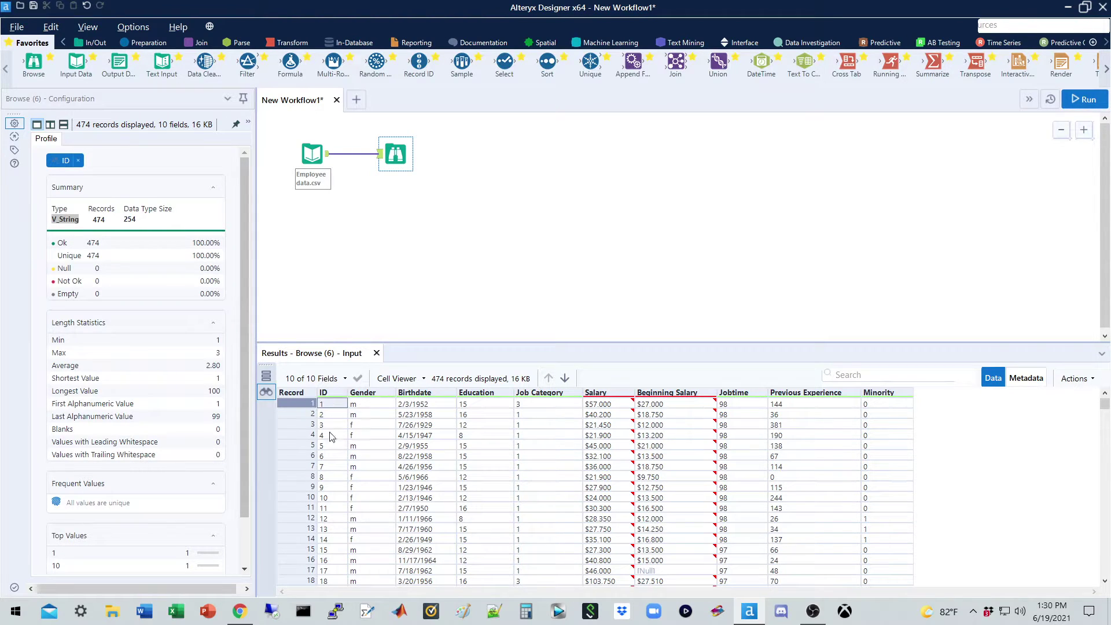
{"action": "left_click", "coordinate": [331, 476]}
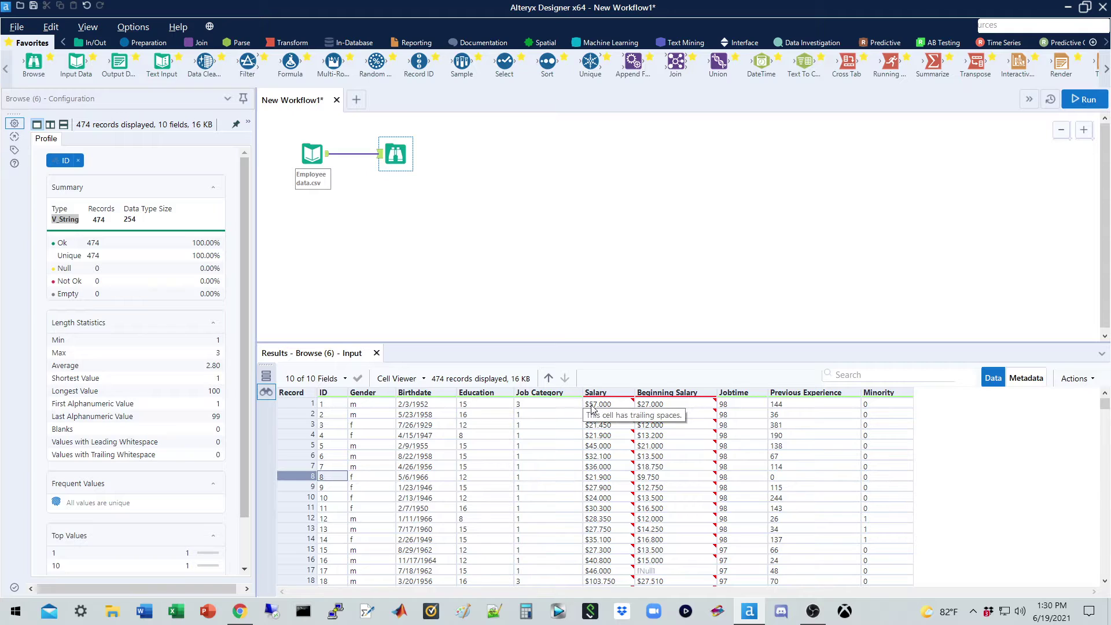
{"action": "left_click", "coordinate": [337, 406]}
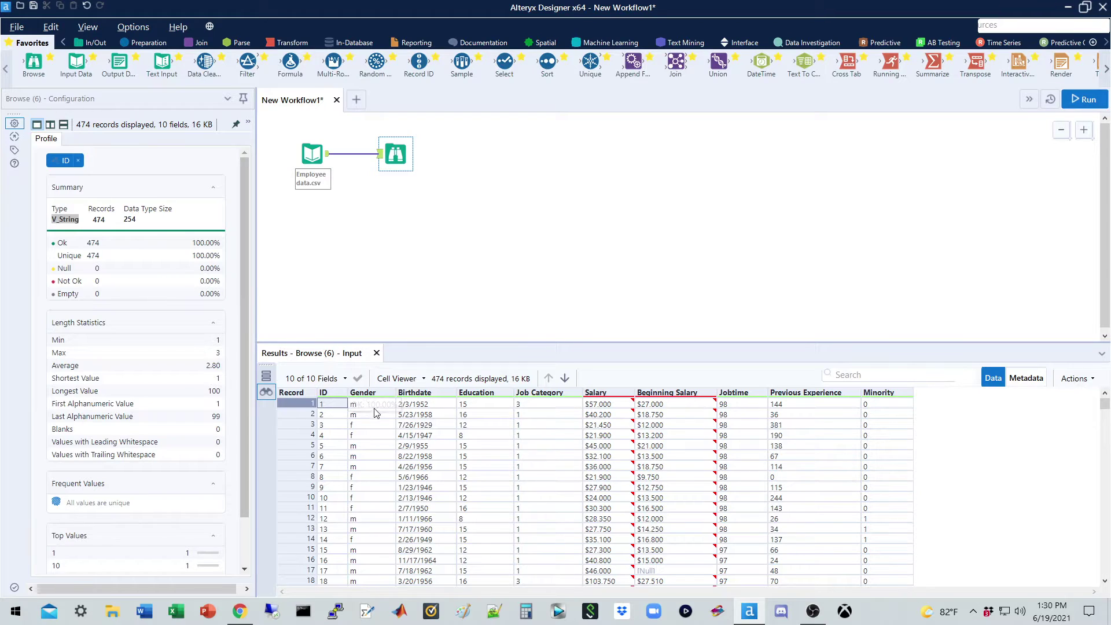
View the Gender and Birthdate profiles, examining Birthdate's data type, record count and data type size.
{"action": "left_click", "coordinate": [364, 394]}
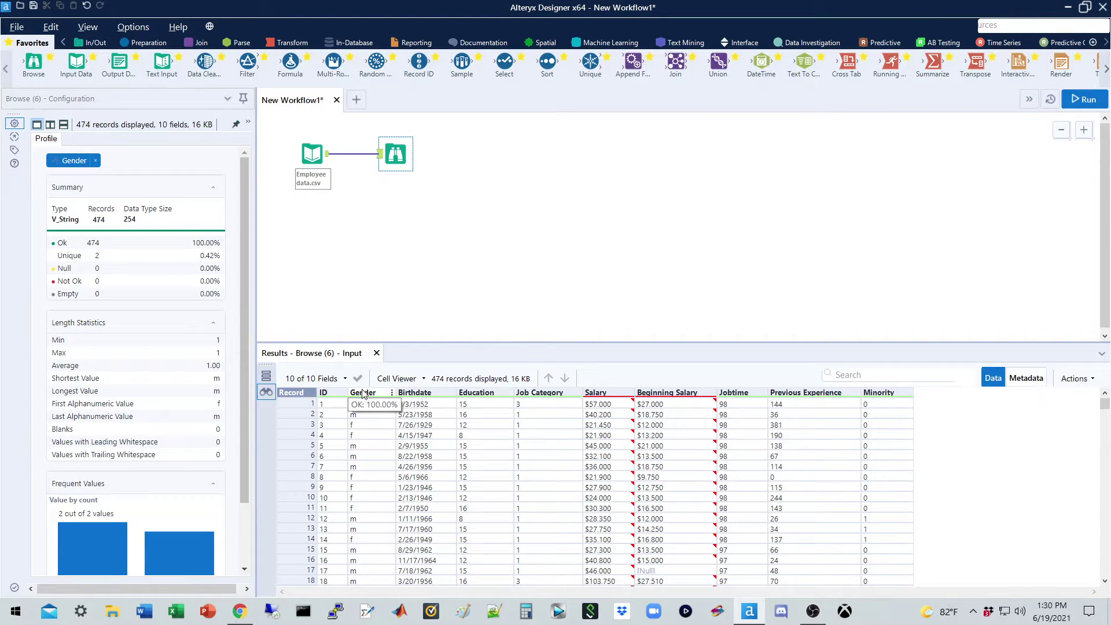
{"action": "mouse_move", "coordinate": [83, 230]}
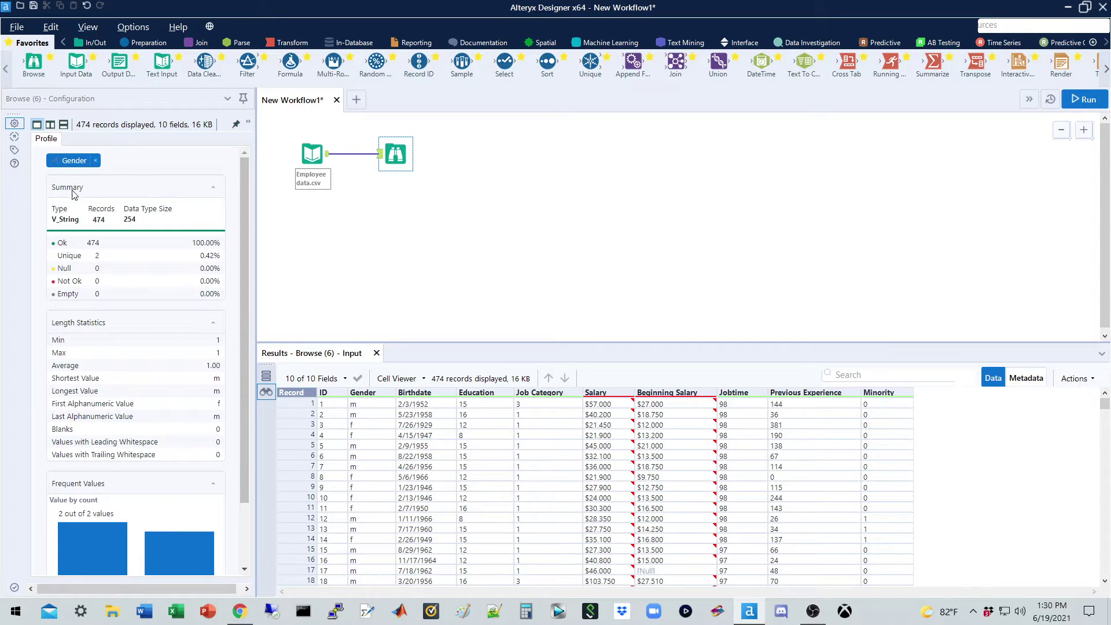
{"action": "left_click", "coordinate": [420, 395]}
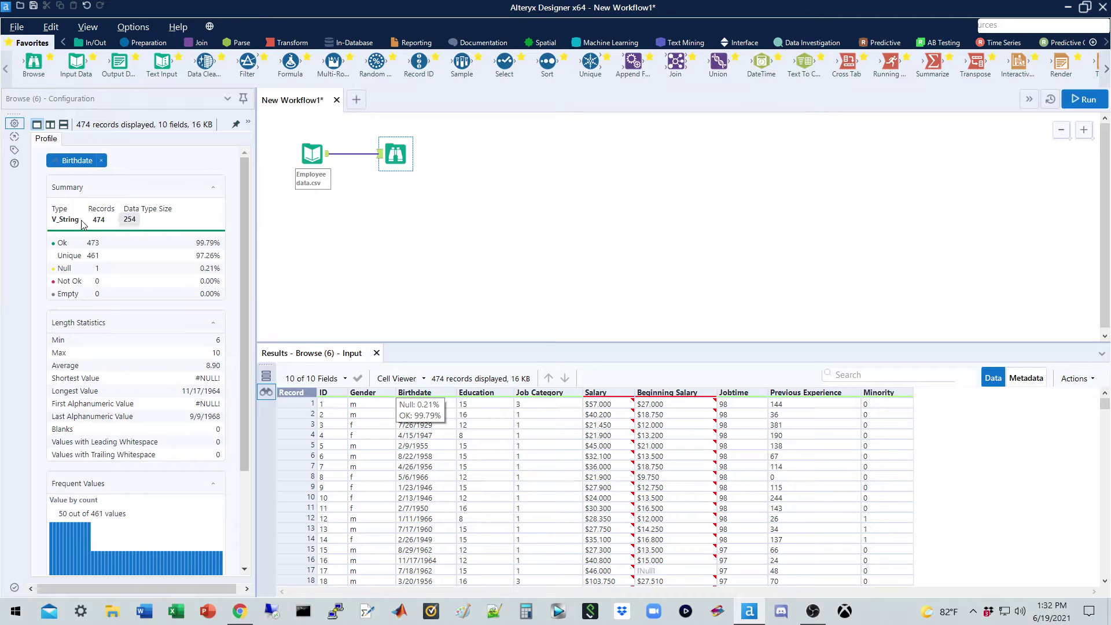
{"action": "left_click_drag", "start_coordinate": [77, 221], "coordinate": [53, 220]}
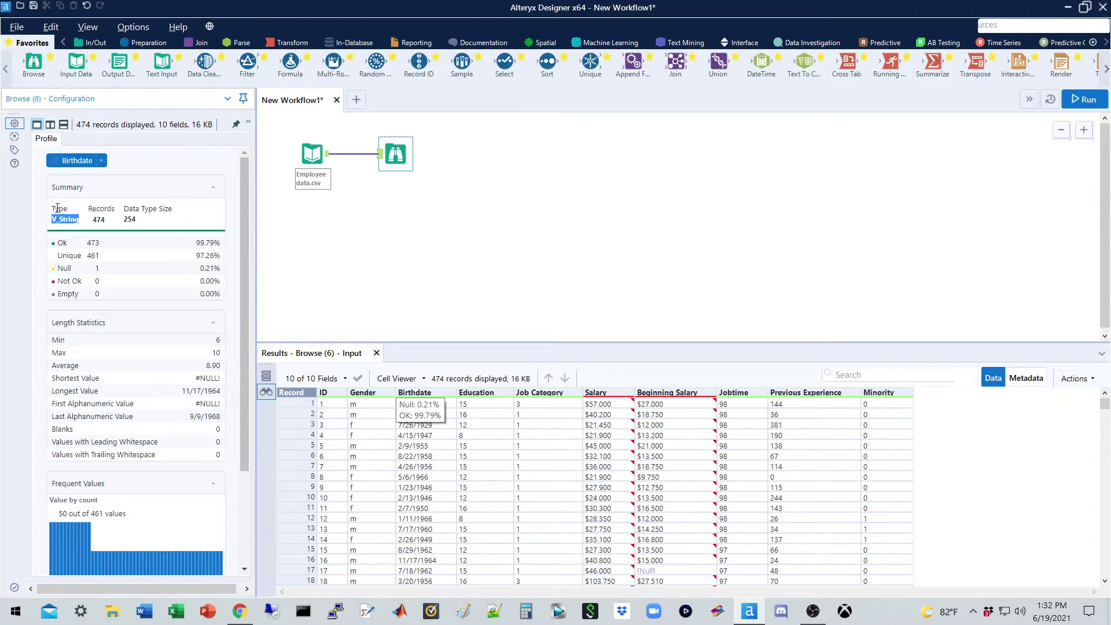
{"action": "left_click", "coordinate": [104, 221]}
{"action": "double_click", "coordinate": [105, 221]}
{"action": "left_click_drag", "start_coordinate": [140, 220], "coordinate": [122, 222]}
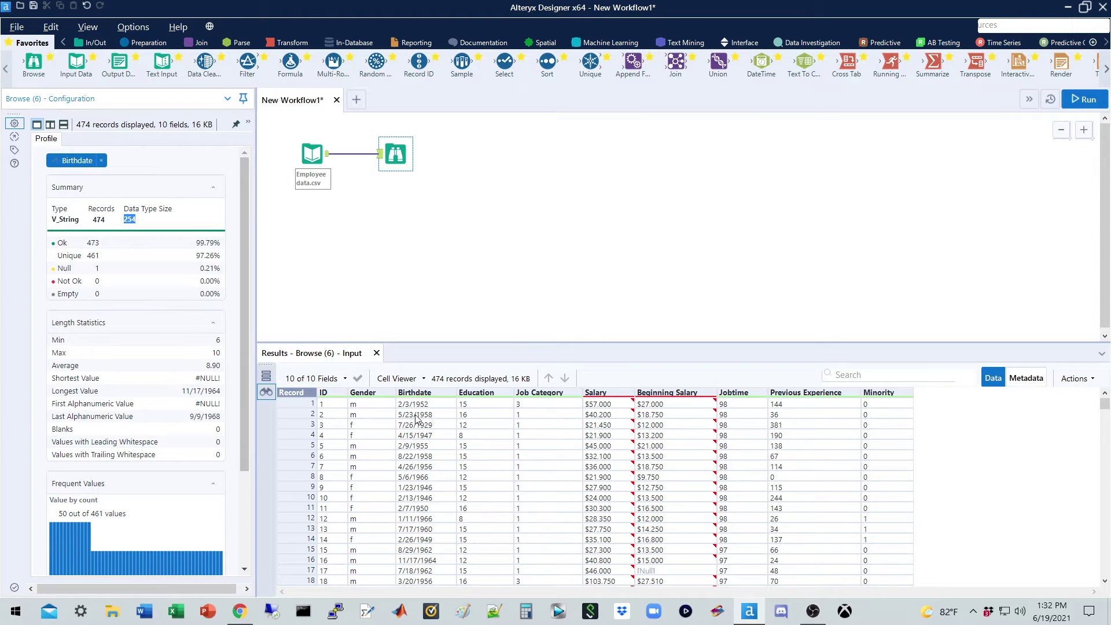
Compare the first record's Birthdate value with the field's data type and size in the profile summary.
{"action": "left_click", "coordinate": [430, 408]}
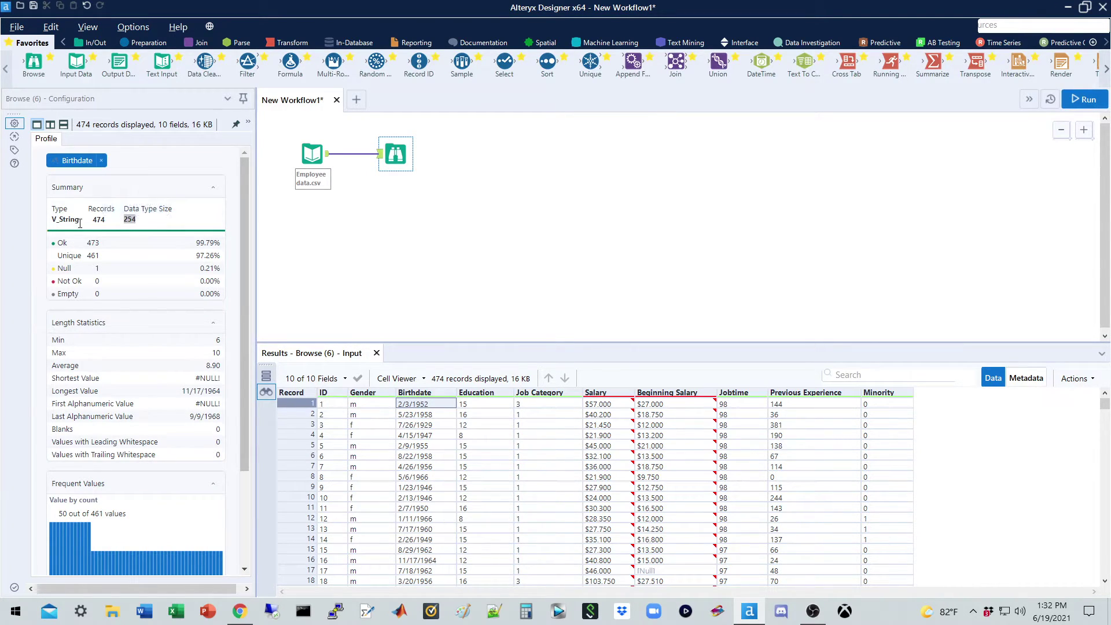
{"action": "left_click_drag", "start_coordinate": [80, 223], "coordinate": [52, 223]}
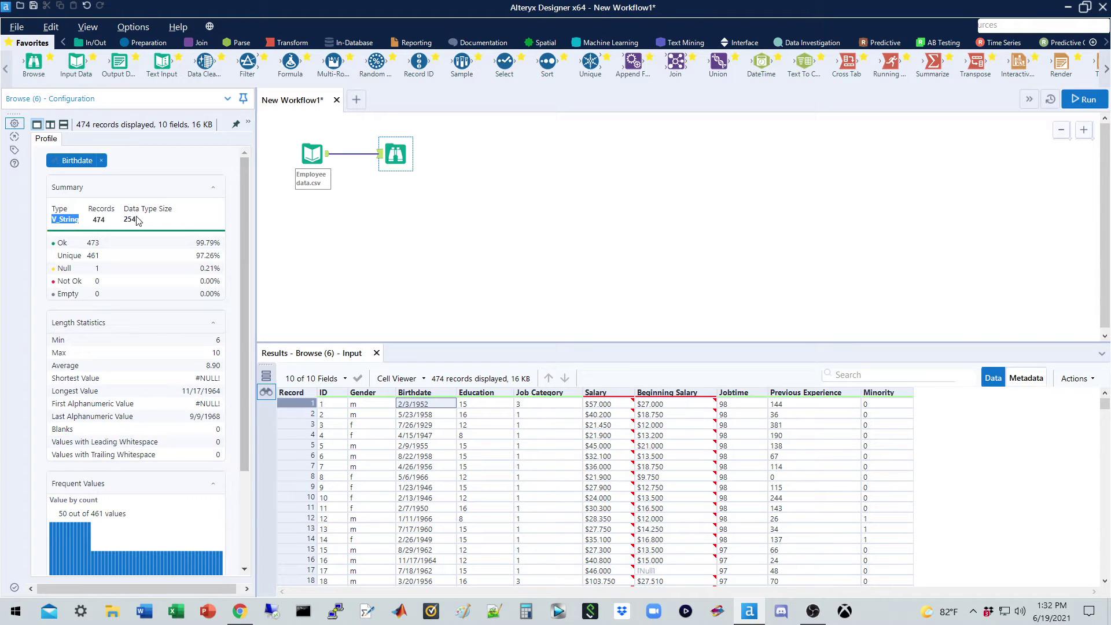
{"action": "left_click_drag", "start_coordinate": [138, 220], "coordinate": [124, 220]}
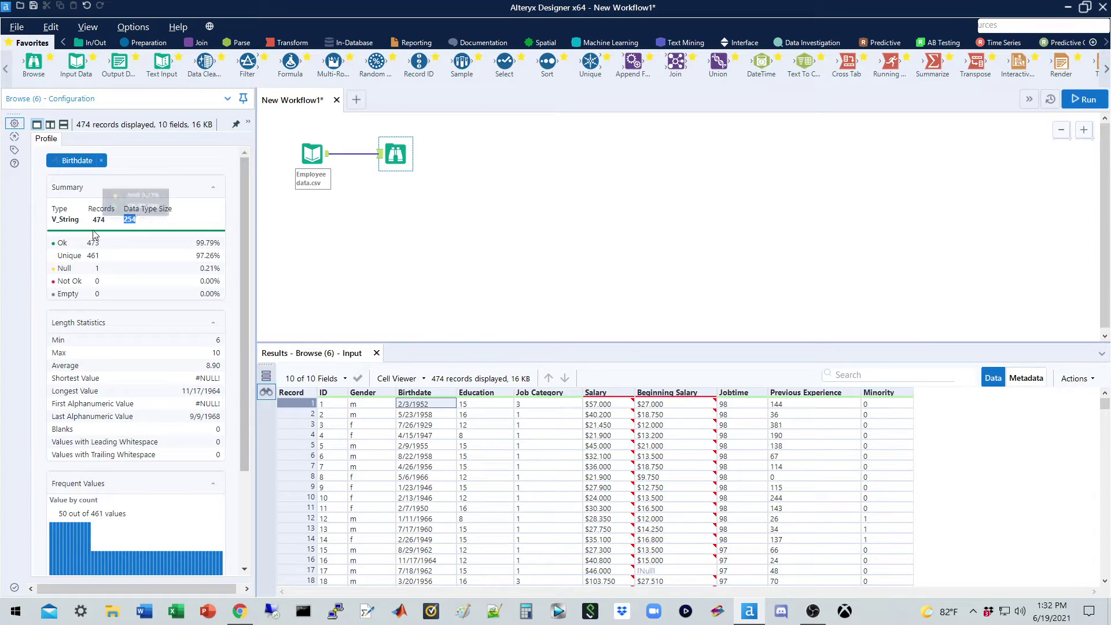
Check Birthdate's null count in the profile and look for the null value among the last output records.
{"action": "left_click", "coordinate": [96, 268]}
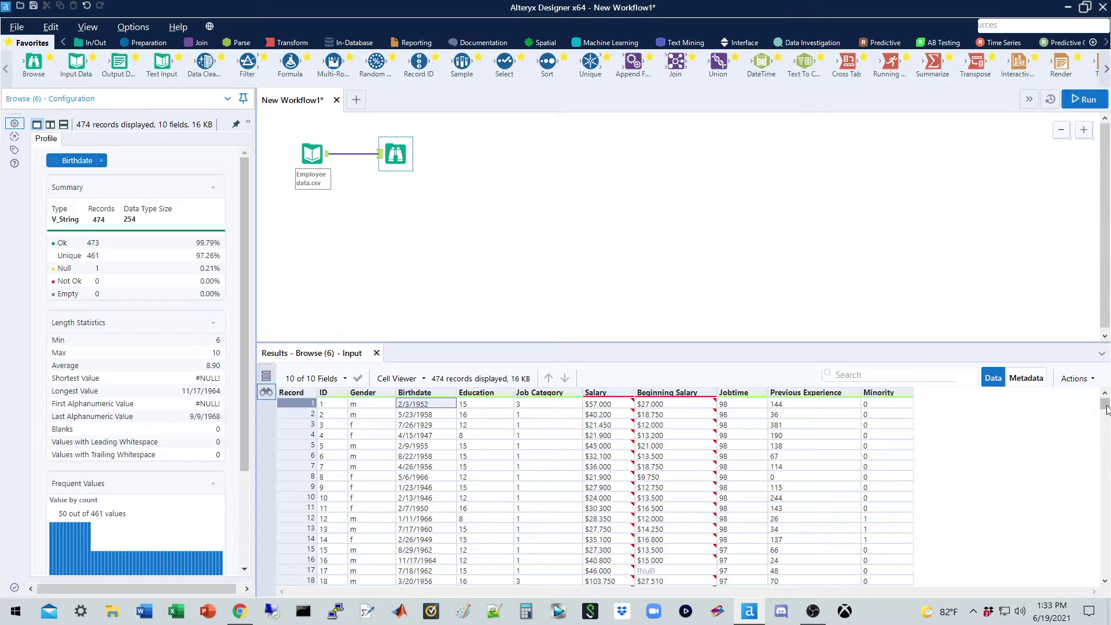
{"action": "left_click_drag", "start_coordinate": [1106, 409], "coordinate": [1106, 565]}
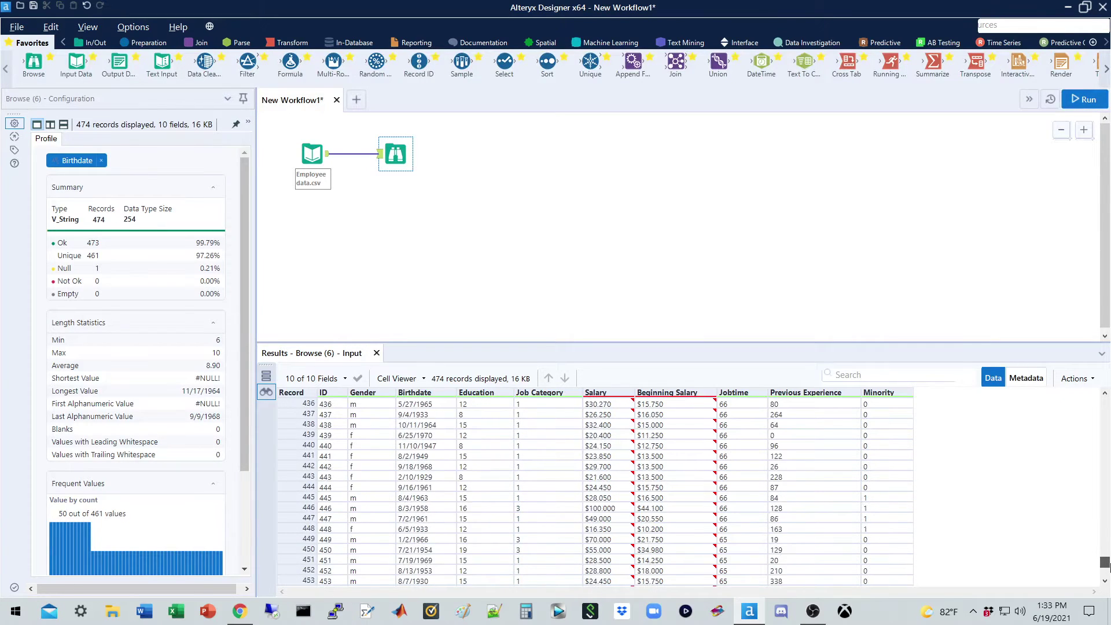
{"action": "scroll", "coordinate": [421, 408], "scroll_direction": "up", "scroll_amount": 2}
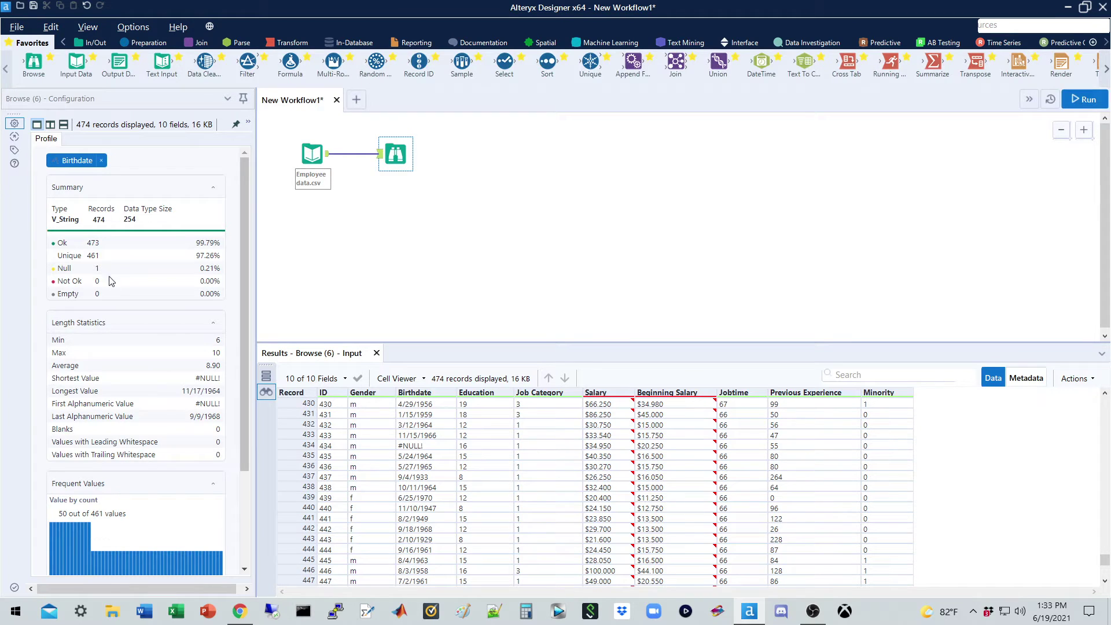
Inspect the data quality percentages of the output columns, from Gender and Birthdate across to Minority.
{"action": "mouse_move", "coordinate": [401, 399]}
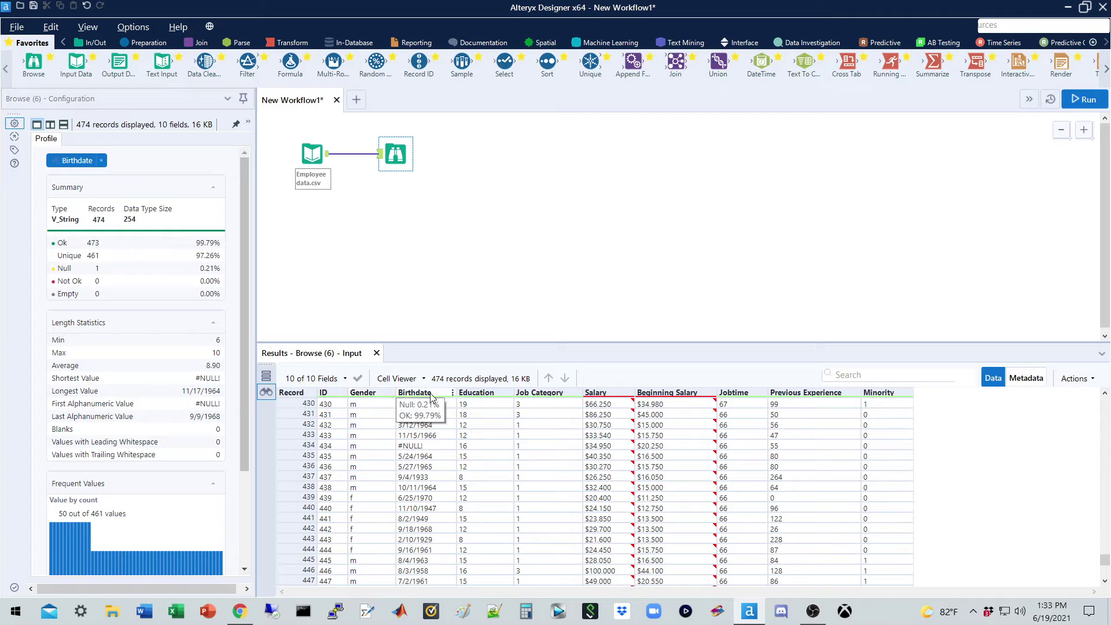
{"action": "mouse_move", "coordinate": [368, 396]}
{"action": "mouse_move", "coordinate": [521, 398]}
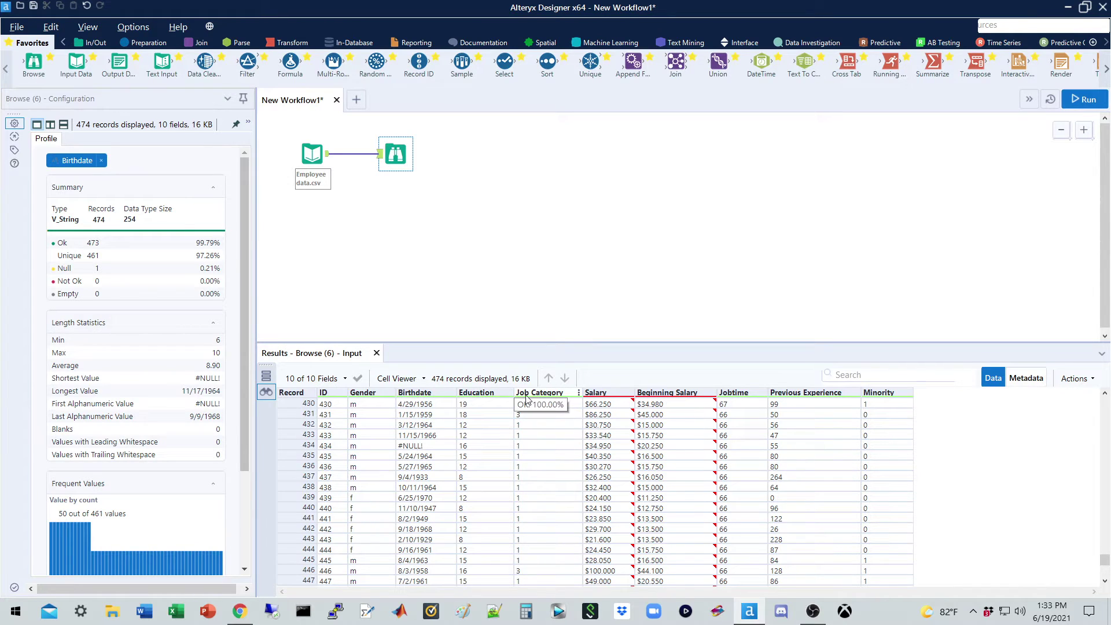
{"action": "mouse_move", "coordinate": [594, 397]}
{"action": "mouse_move", "coordinate": [669, 393]}
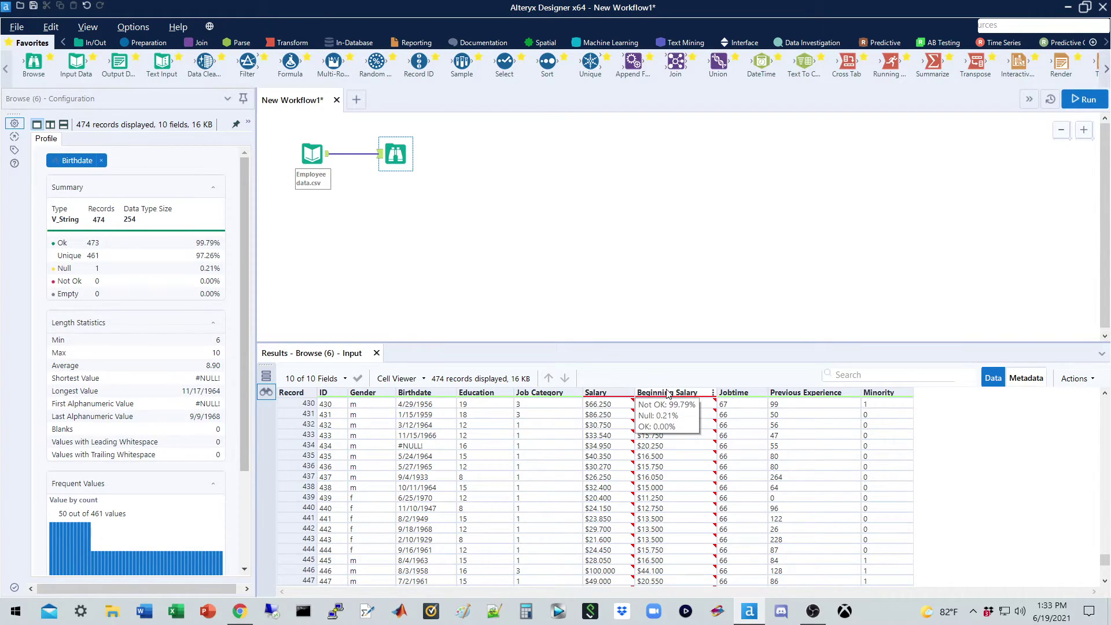
{"action": "mouse_move", "coordinate": [734, 395]}
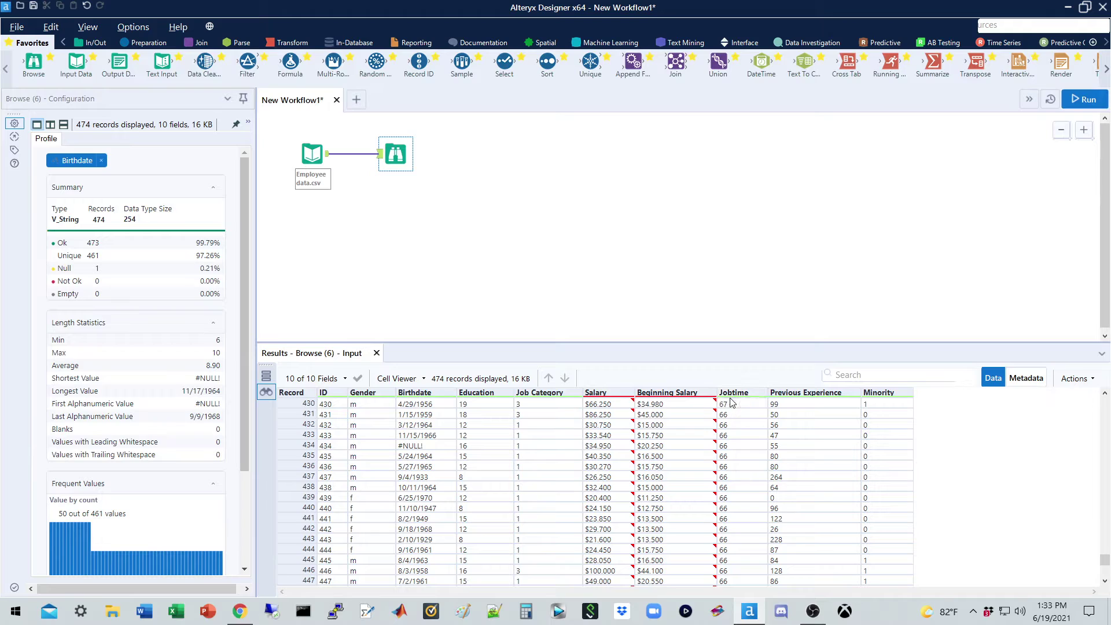
{"action": "mouse_move", "coordinate": [781, 398]}
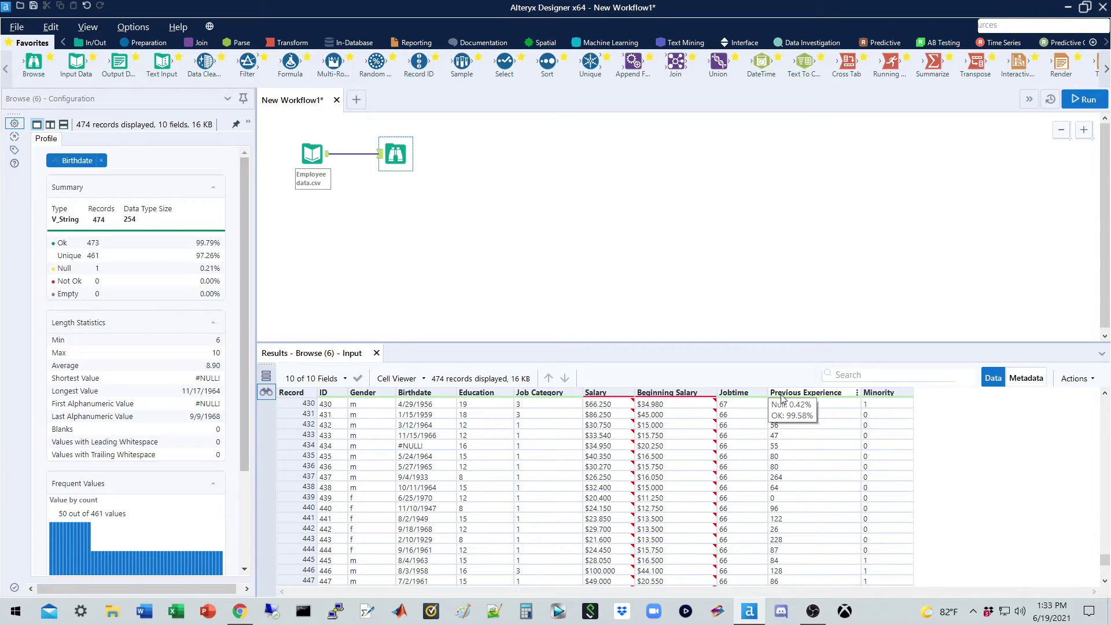
{"action": "mouse_move", "coordinate": [877, 398]}
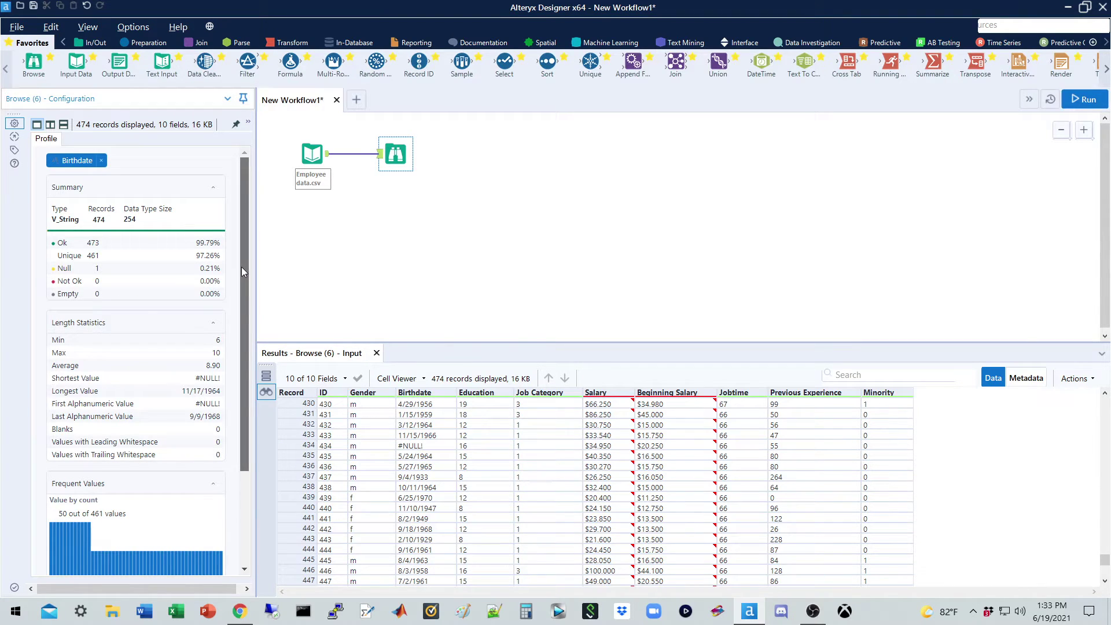
Examine Birthdate's length statistics, frequent values and top values, and view its full list of distinct values.
{"action": "left_click_drag", "start_coordinate": [241, 266], "coordinate": [242, 342]}
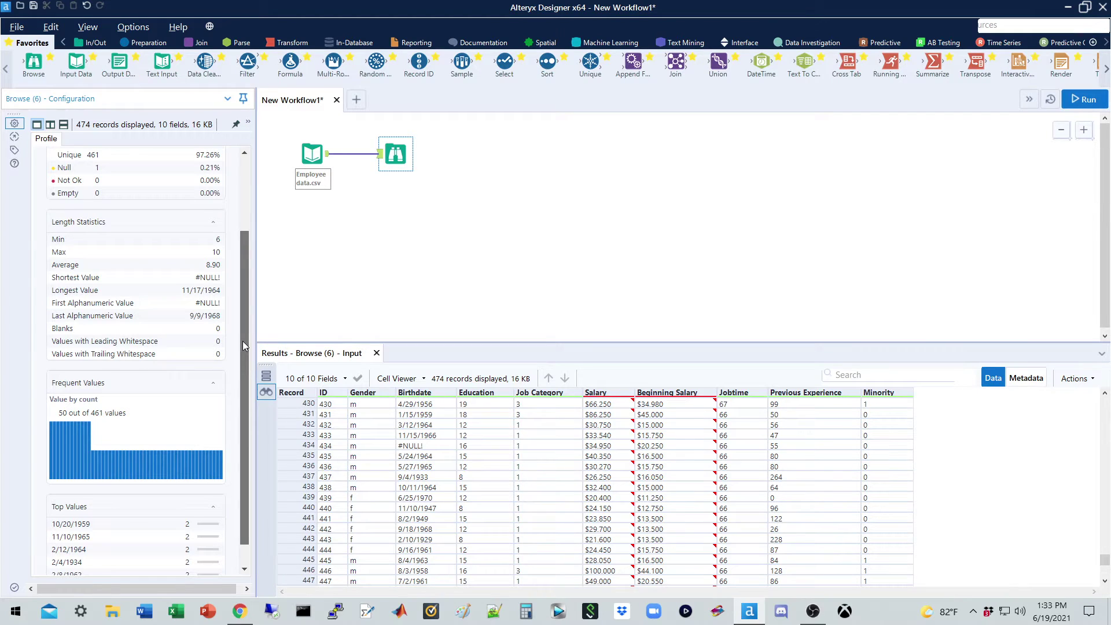
{"action": "left_click_drag", "start_coordinate": [242, 341], "coordinate": [246, 373]}
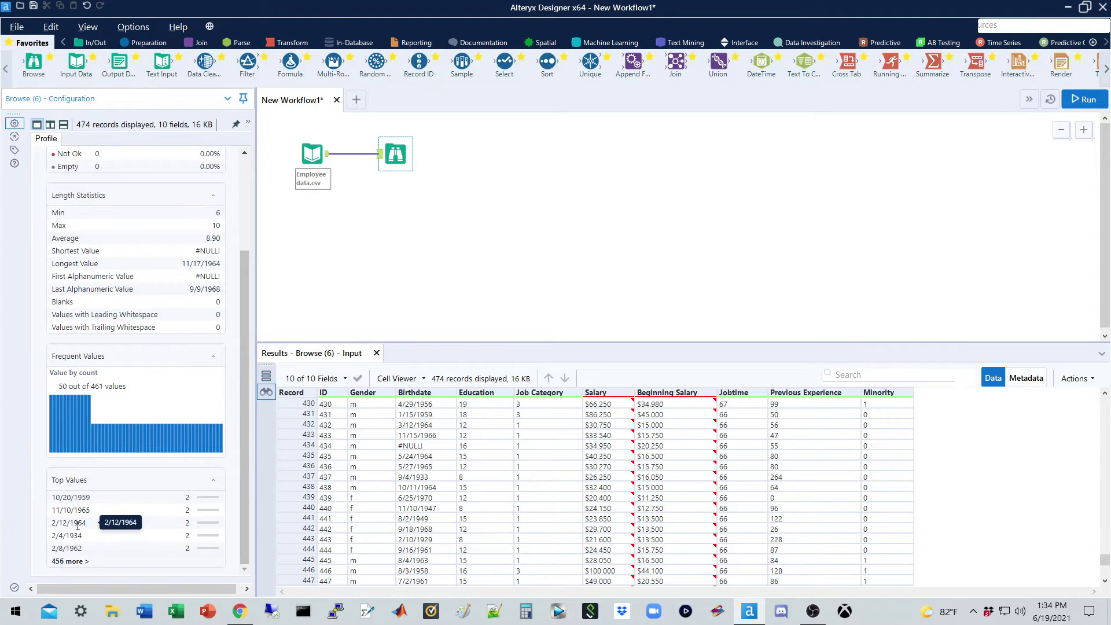
{"action": "left_click", "coordinate": [85, 561]}
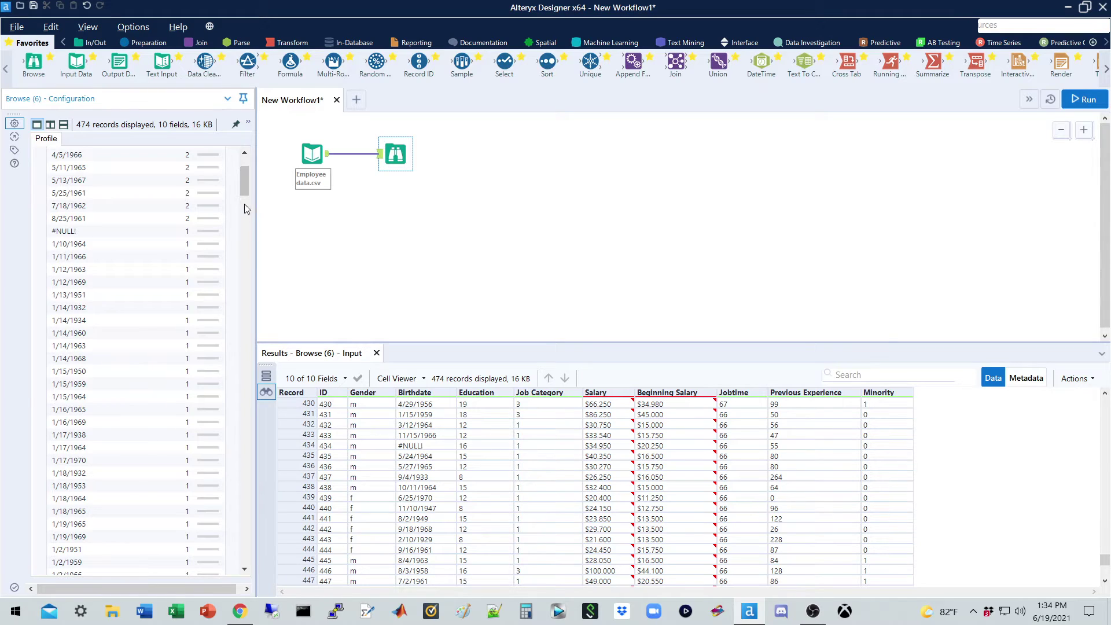
{"action": "scroll", "coordinate": [245, 181], "scroll_direction": "up", "scroll_amount": 3}
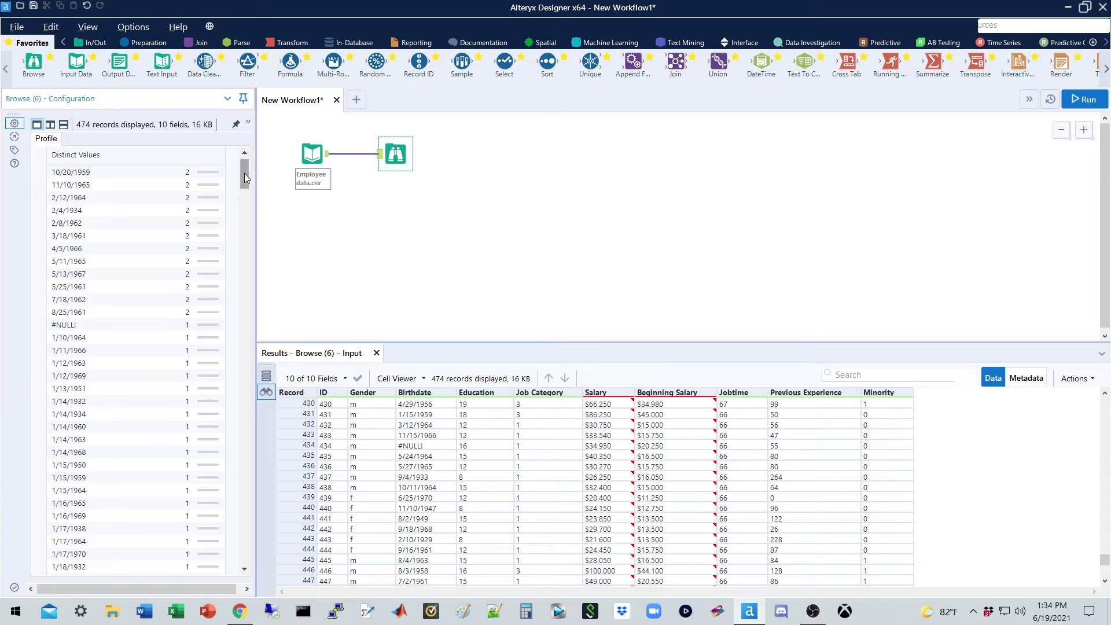
{"action": "left_click_drag", "start_coordinate": [245, 172], "coordinate": [278, 141]}
View the detailed profiles of the Education and Job Category fields.
{"action": "mouse_move", "coordinate": [435, 397]}
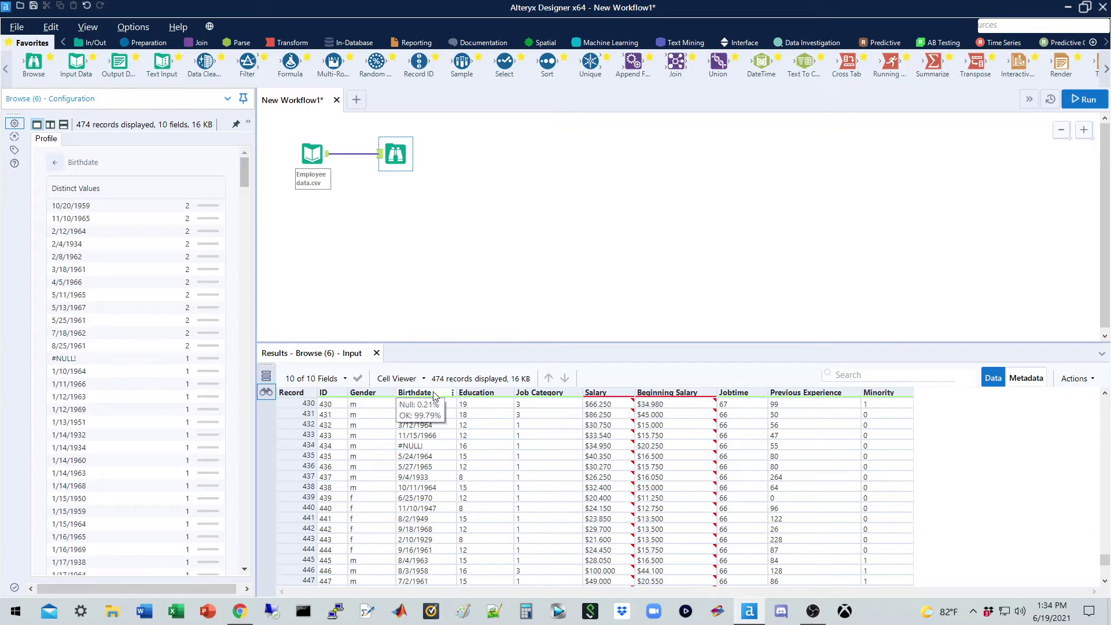
{"action": "left_click", "coordinate": [476, 393]}
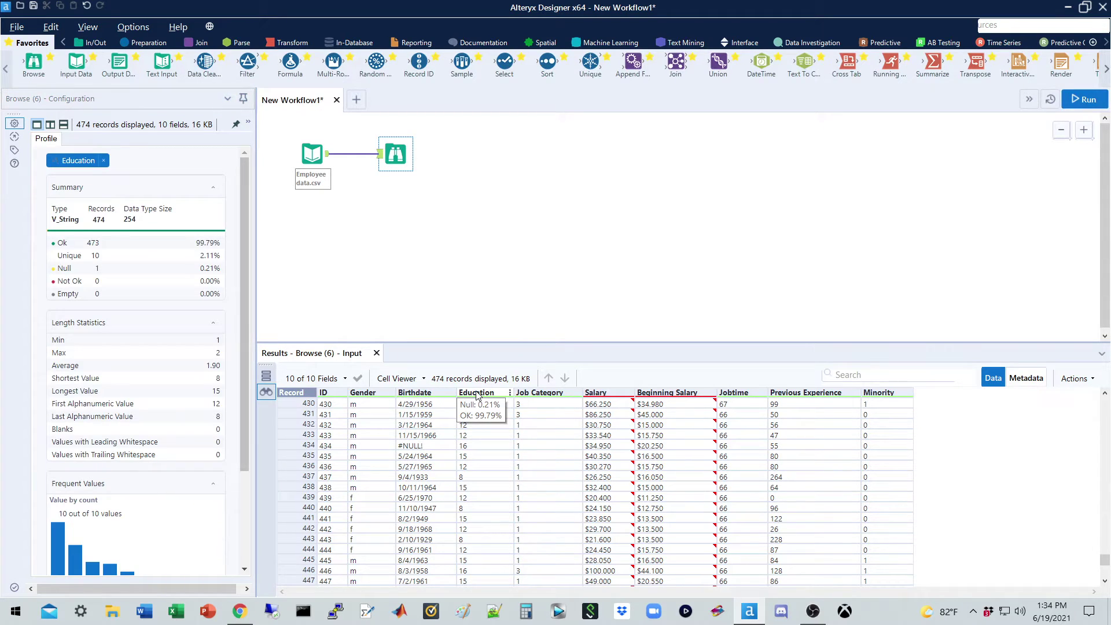
{"action": "left_click", "coordinate": [530, 396]}
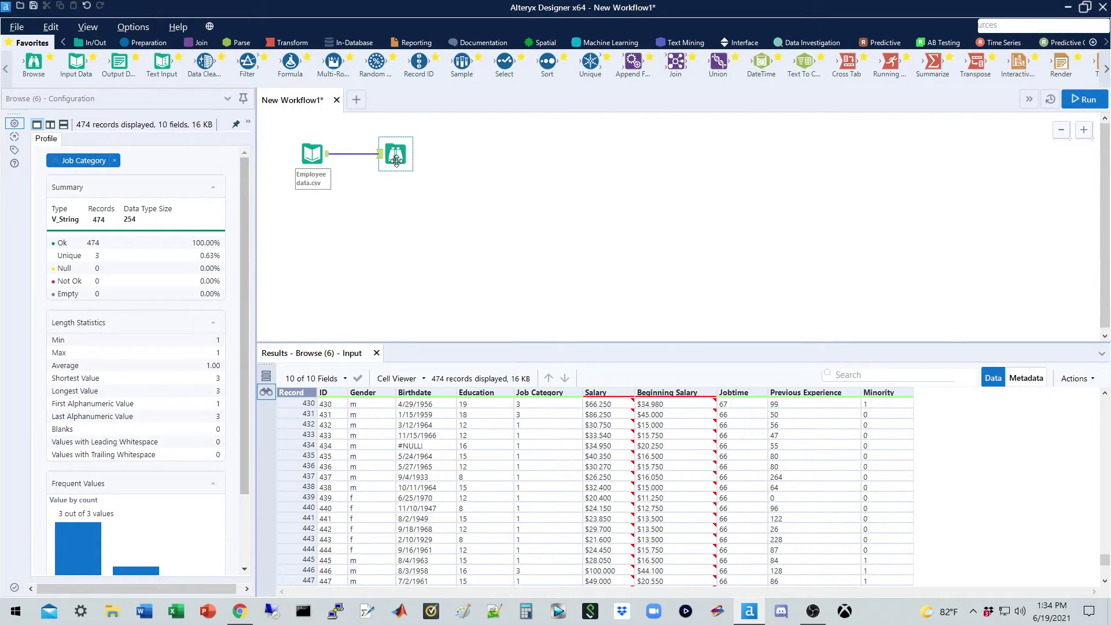
Check Jobtime's data quality percentages and view the detailed profile of the ID field.
{"action": "mouse_move", "coordinate": [728, 401]}
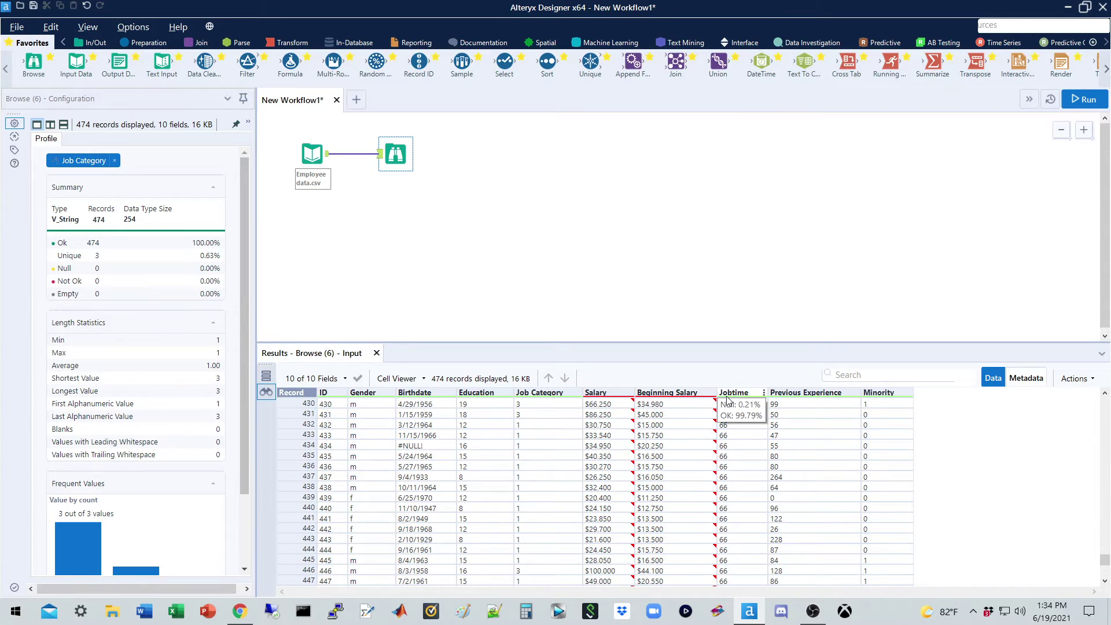
{"action": "left_click", "coordinate": [328, 399]}
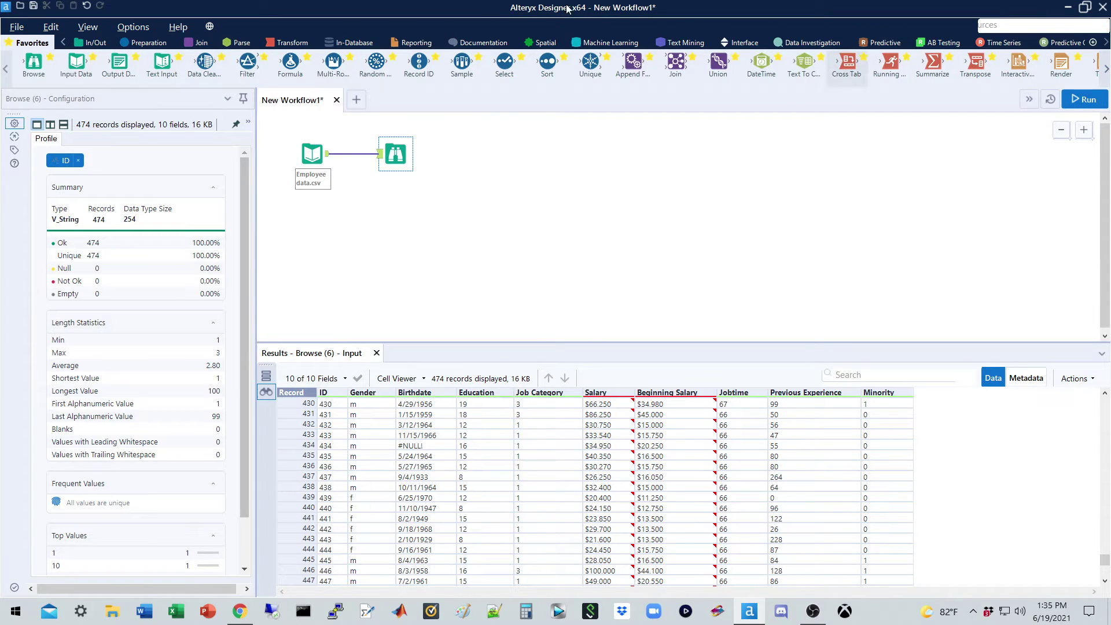
Add a Comment tool to the canvas near the Browse tool with the text "This is a Browse tool!".
{"action": "left_click", "coordinate": [479, 44]}
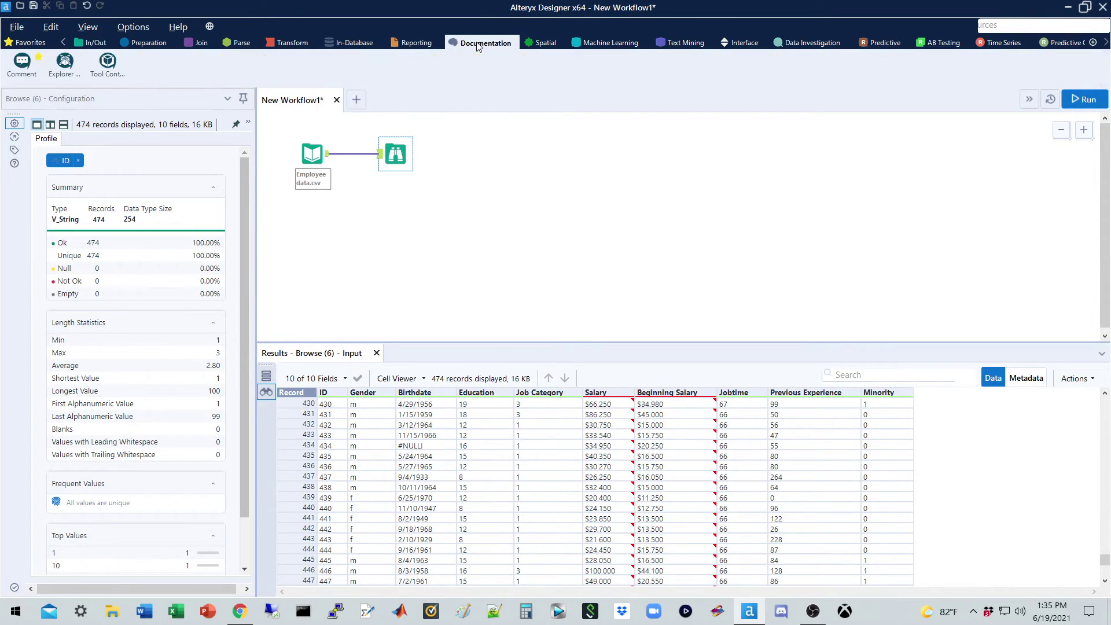
{"action": "left_click", "coordinate": [36, 48]}
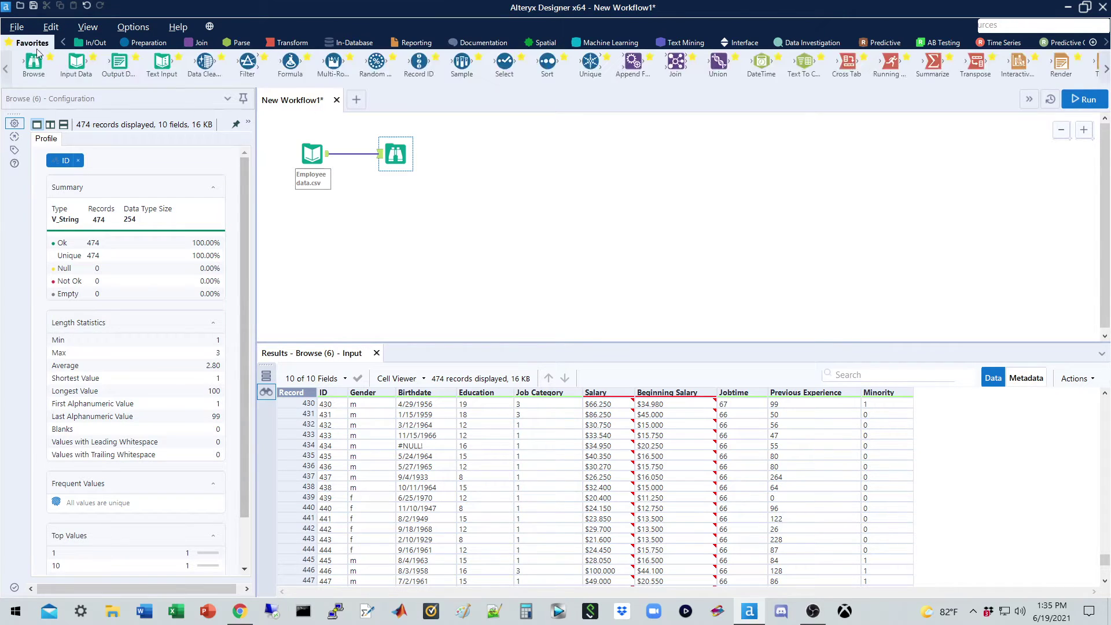
{"action": "left_click", "coordinate": [1105, 68]}
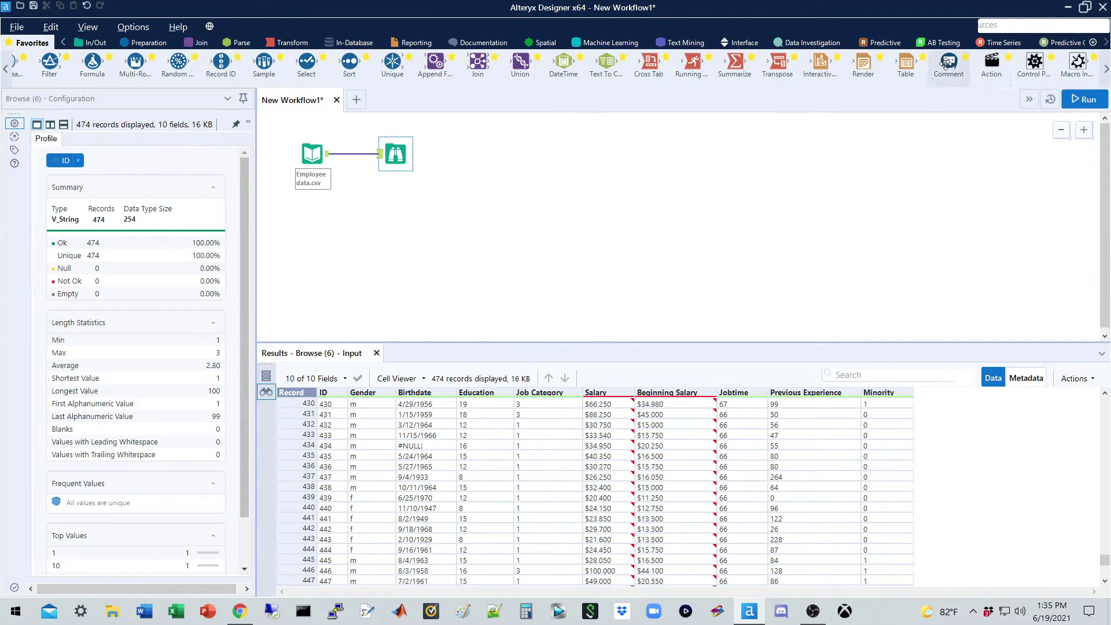
{"action": "left_click_drag", "start_coordinate": [946, 63], "coordinate": [457, 222]}
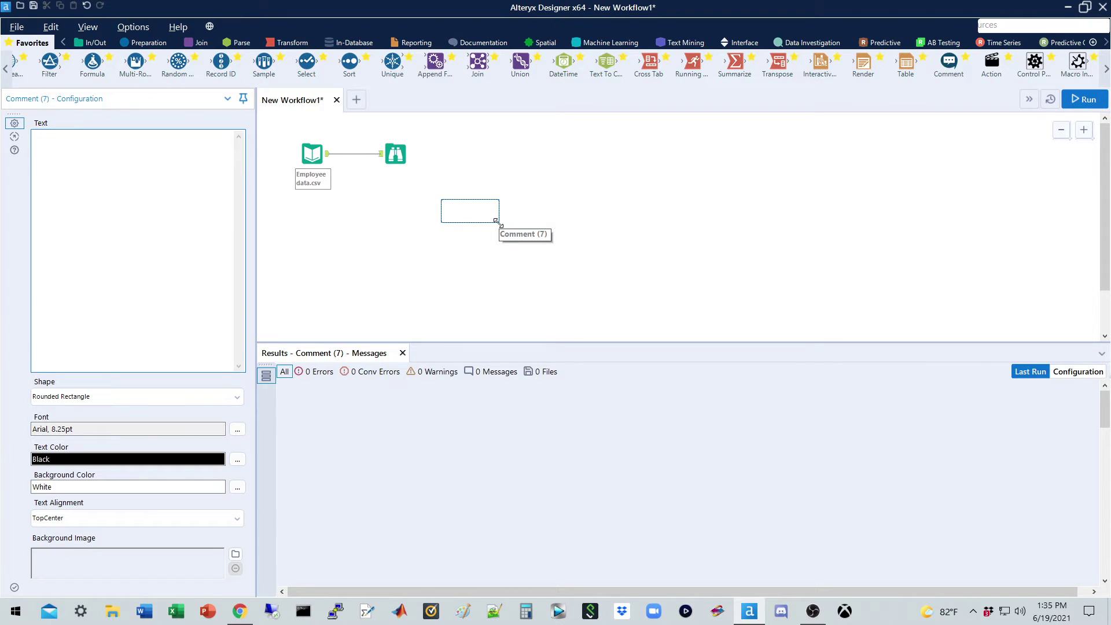
{"action": "left_click", "coordinate": [453, 208]}
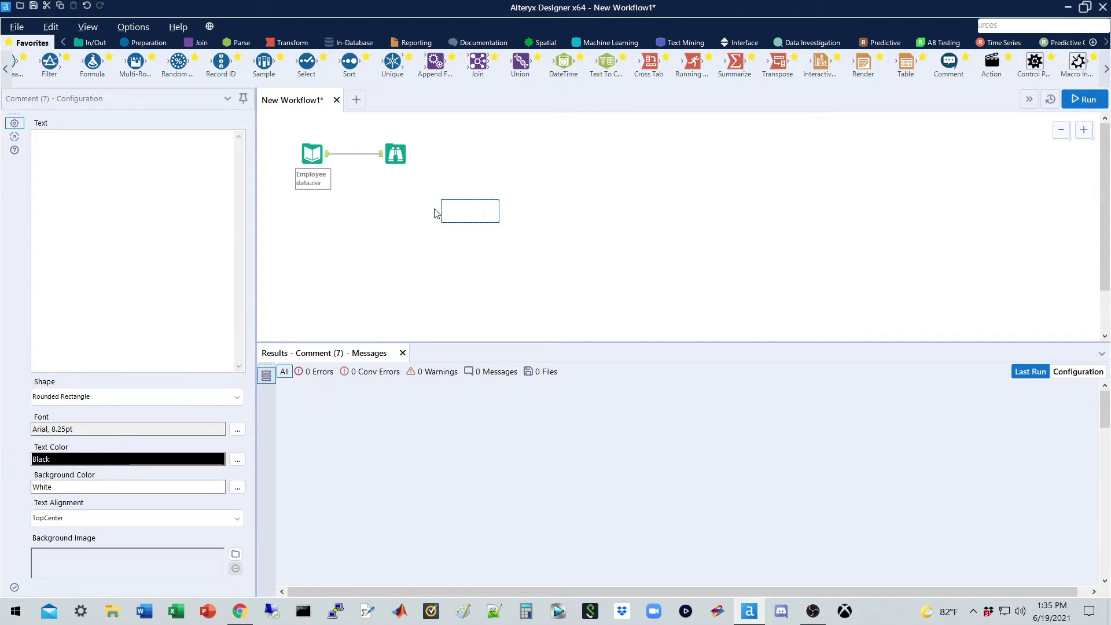
{"action": "left_click", "coordinate": [86, 148]}
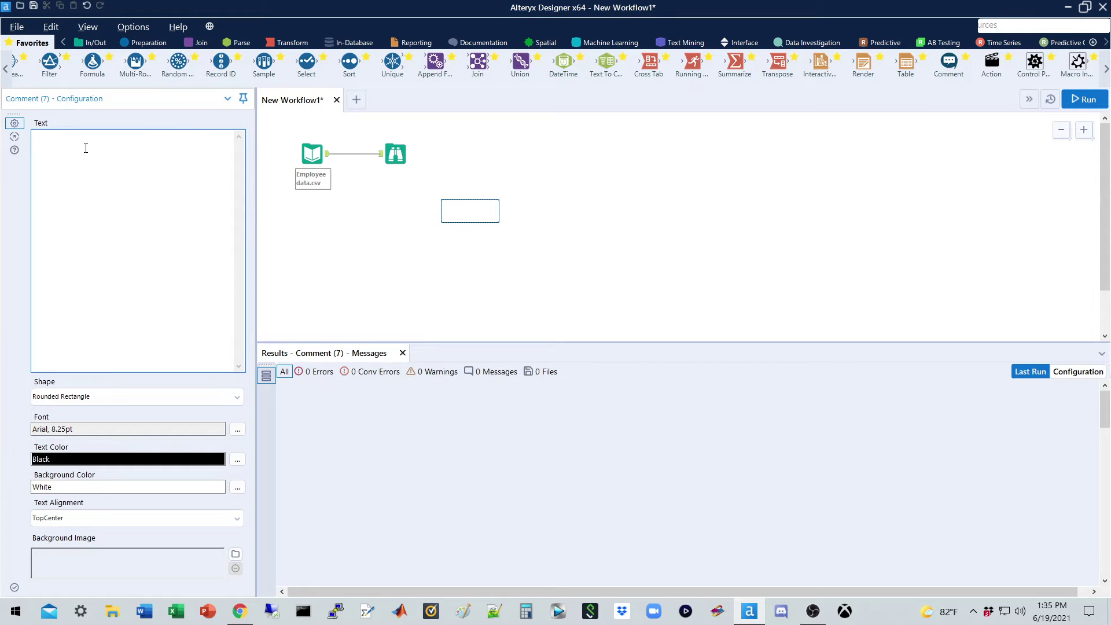
{"action": "type", "text": "This is a Browse tool!"}
Move the comment directly beneath the Browse tool and enlarge its box.
{"action": "left_click_drag", "start_coordinate": [484, 211], "coordinate": [419, 189]}
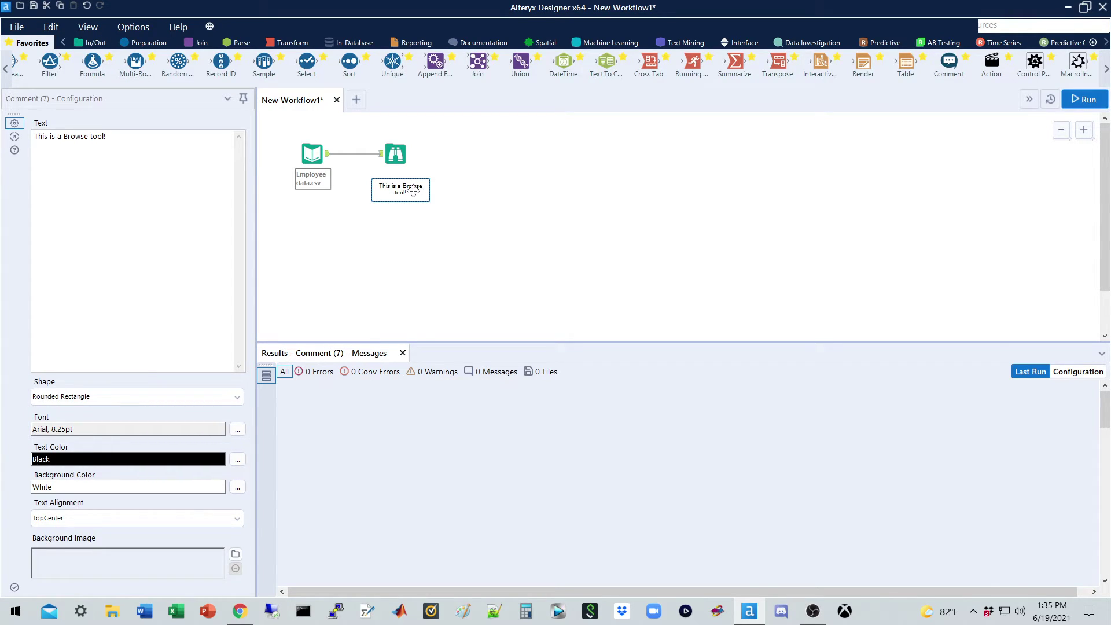
{"action": "left_click_drag", "start_coordinate": [409, 189], "coordinate": [410, 183]}
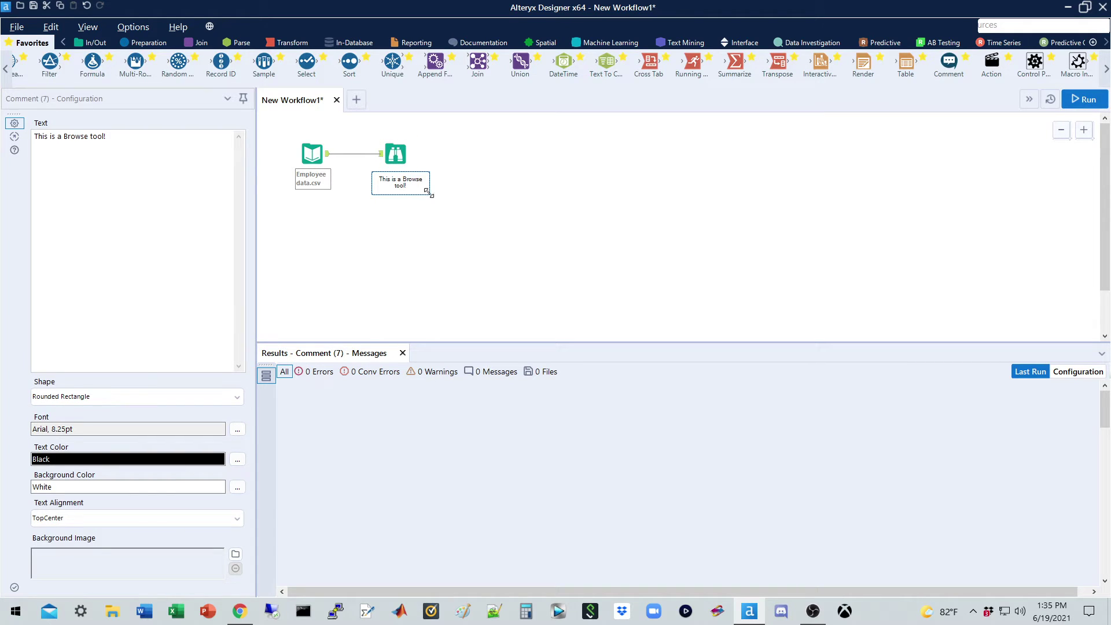
{"action": "left_click_drag", "start_coordinate": [430, 194], "coordinate": [495, 218]}
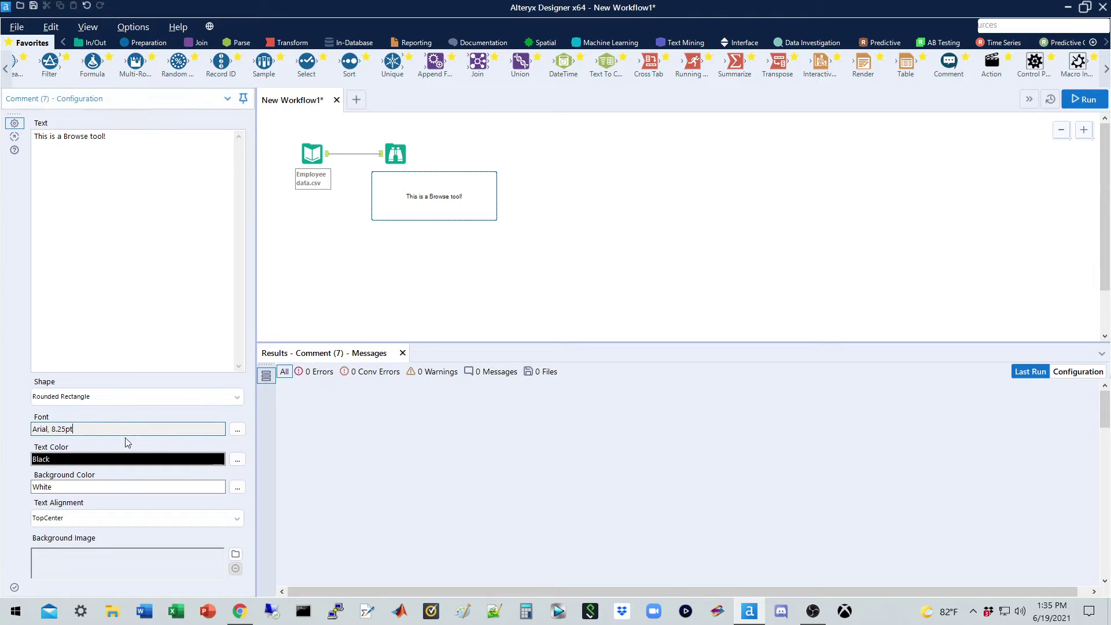
Set the comment's font to Arial Bold, size 12.
{"action": "left_click", "coordinate": [238, 428]}
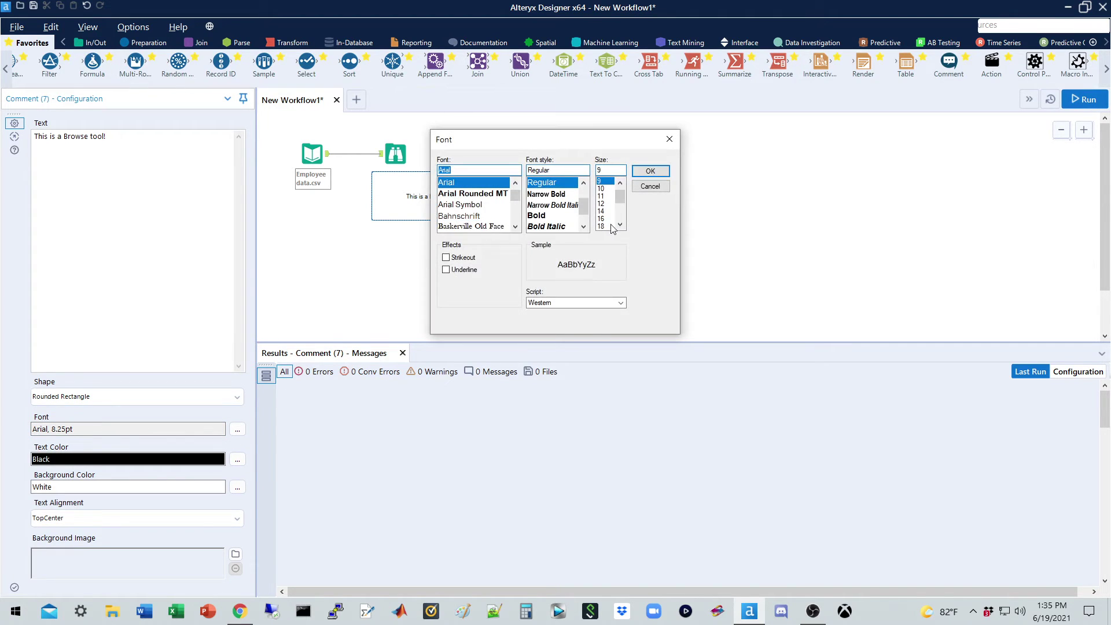
{"action": "left_click", "coordinate": [537, 215]}
{"action": "left_click", "coordinate": [602, 211]}
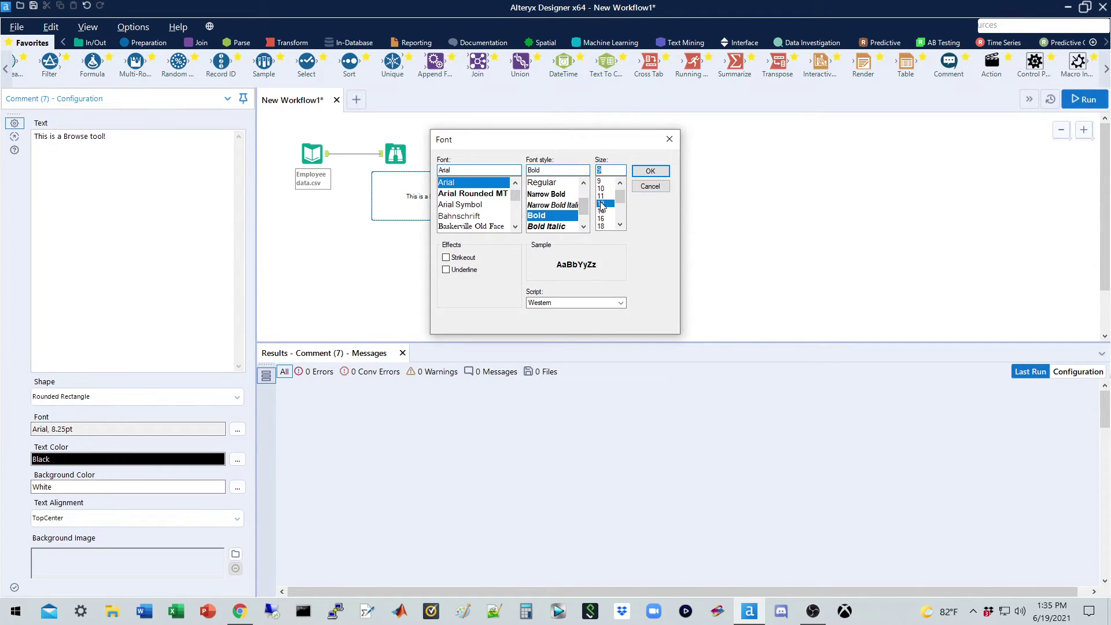
{"action": "left_click", "coordinate": [650, 171]}
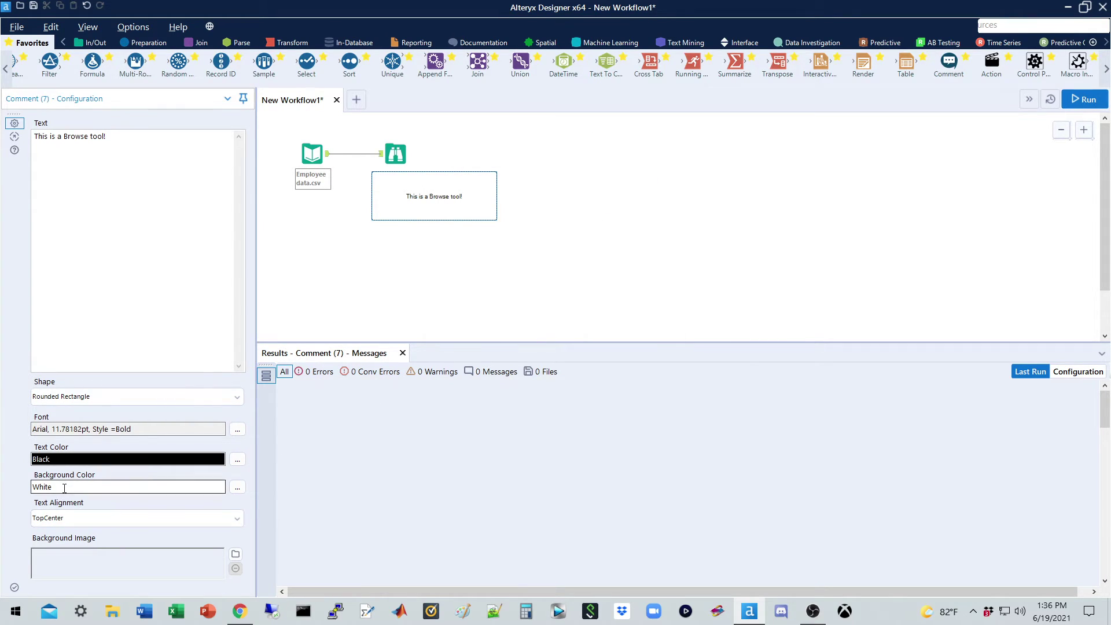
{"action": "left_click", "coordinate": [515, 250]}
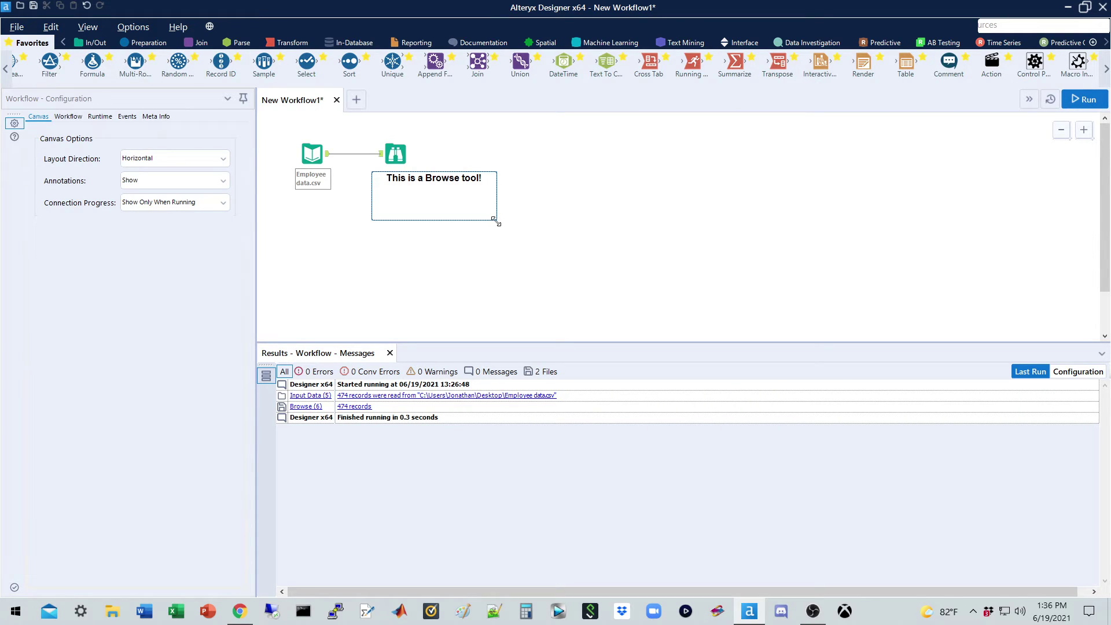
Shrink the comment box to a single line around its text and place it just below the Browse tool.
{"action": "left_click_drag", "start_coordinate": [494, 217], "coordinate": [436, 178]}
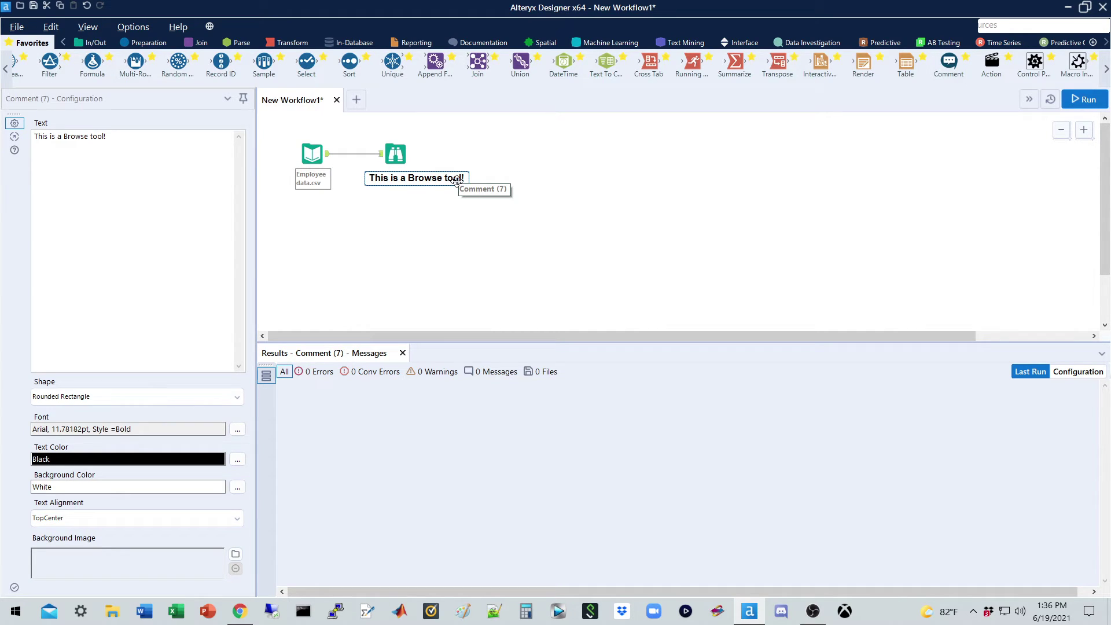
{"action": "left_click_drag", "start_coordinate": [456, 180], "coordinate": [452, 201]}
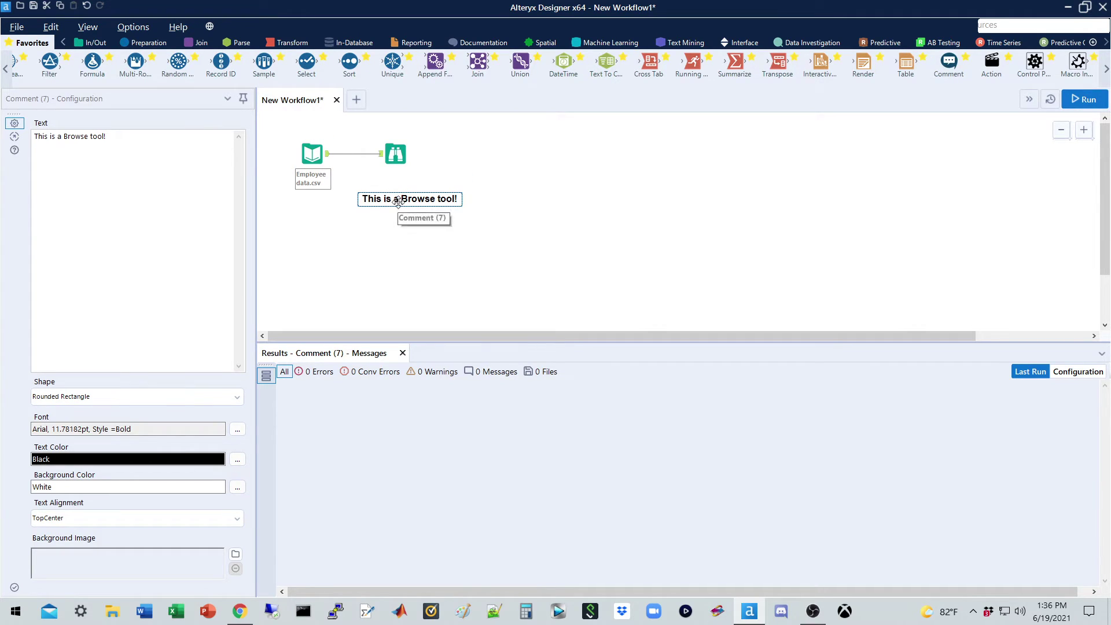
{"action": "left_click_drag", "start_coordinate": [397, 201], "coordinate": [398, 186]}
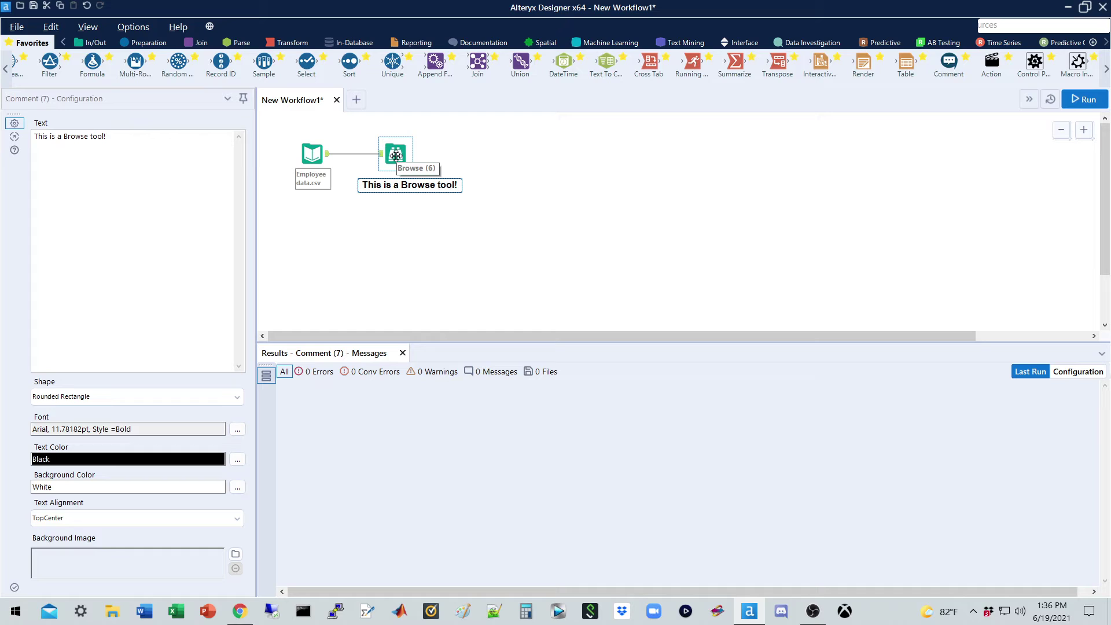
Check the number of records and fields reported in the Browse tool's profile.
{"action": "left_click", "coordinate": [314, 154]}
{"action": "left_click", "coordinate": [397, 155]}
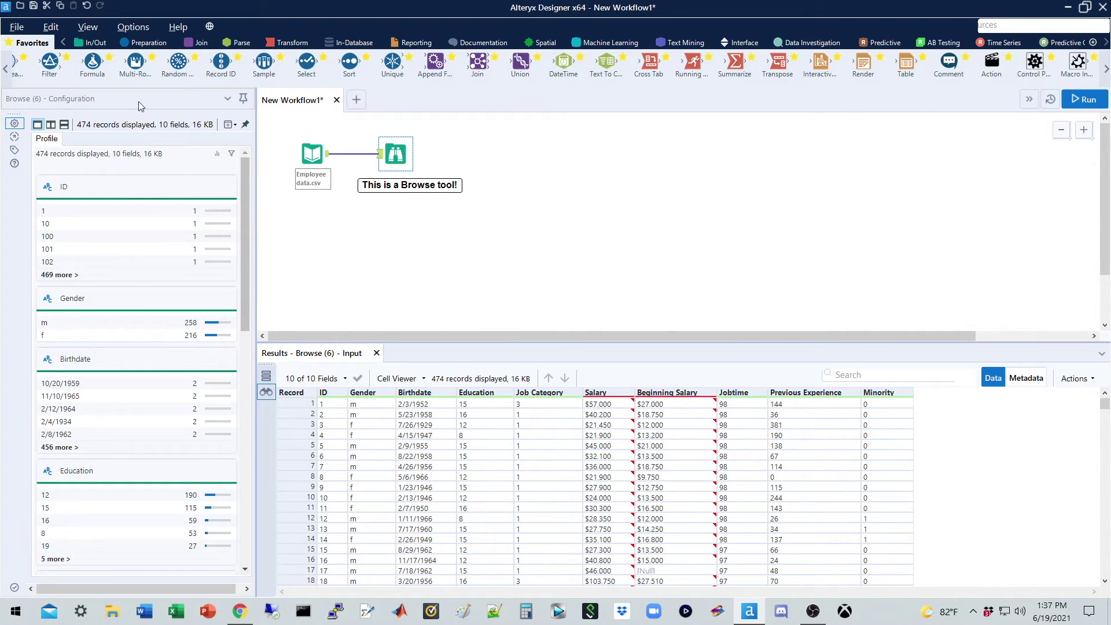
{"action": "left_click_drag", "start_coordinate": [110, 153], "coordinate": [139, 156]}
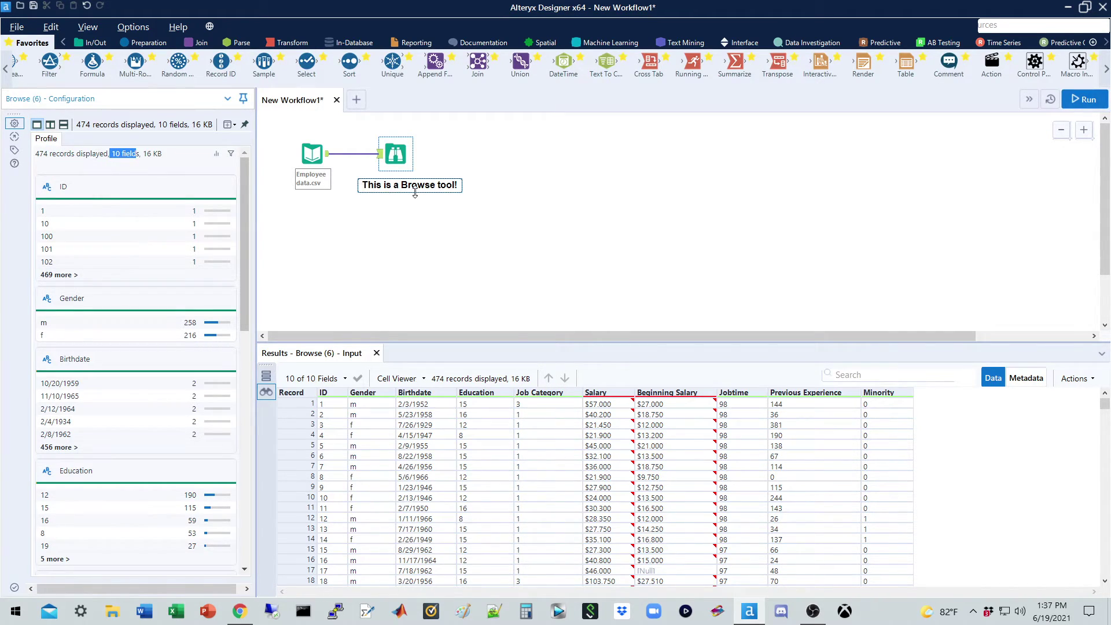
Replace the comment's text with "Browse tool says there are 474 rows and 10 variables." and enlarge the box to fit it.
{"action": "left_click", "coordinate": [462, 185]}
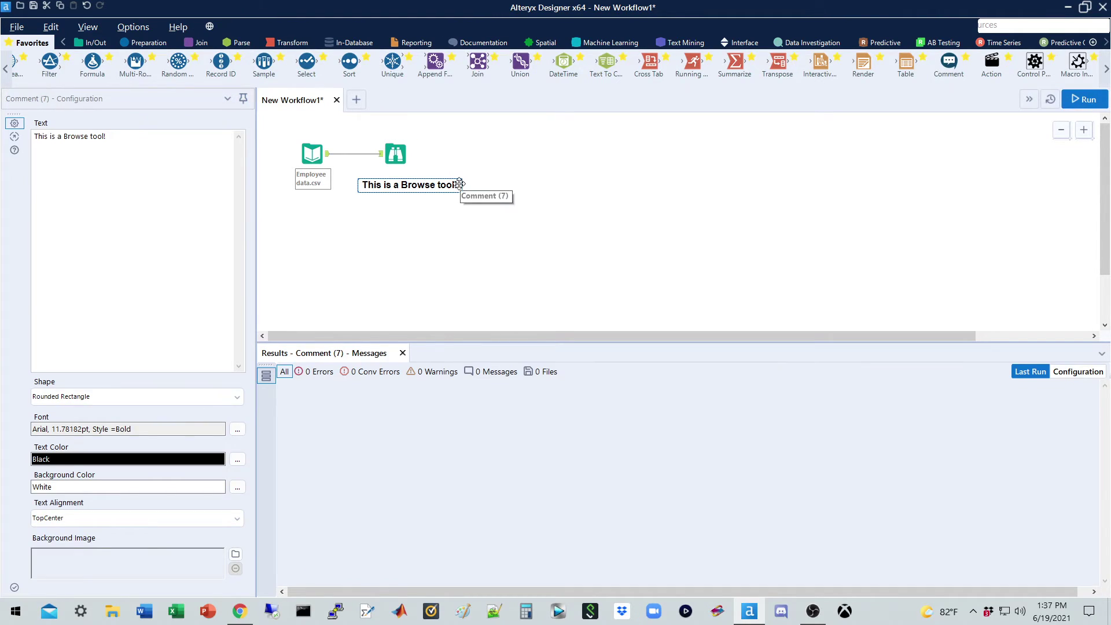
{"action": "left_click", "coordinate": [457, 185]}
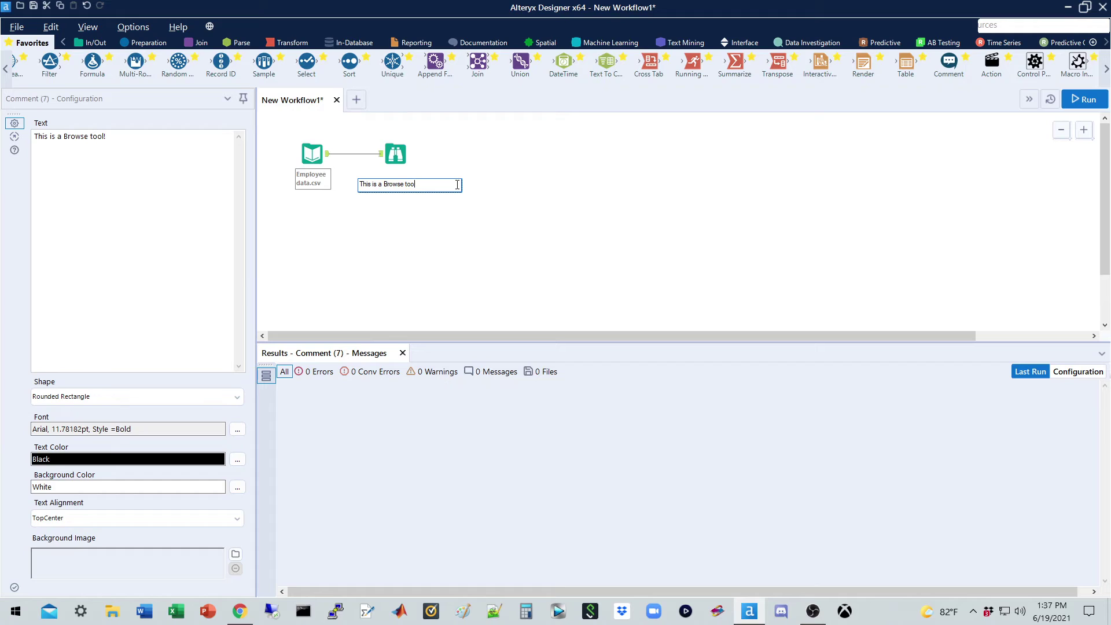
{"action": "key", "text": "BackSpace"}
{"action": "key", "text": "BackSpace"}
{"action": "key", "text": "BackSpace"}
{"action": "key", "text": "BackSpace"}
{"action": "key", "text": "BackSpace"}
{"action": "key", "text": "BackSpace"}
{"action": "key", "text": "BackSpace"}
{"action": "key", "text": "BackSpace"}
{"action": "key", "text": "BackSpace"}
{"action": "key", "text": "BackSpace"}
{"action": "key", "text": "BackSpace"}
{"action": "key", "text": "BackSpace"}
{"action": "key", "text": "BackSpace"}
{"action": "key", "text": "BackSpace"}
{"action": "key", "text": "BackSpace"}
{"action": "type", "text": "Browse"}
{"action": "type", "text": "and"}
{"action": "left_click", "coordinate": [460, 189]}
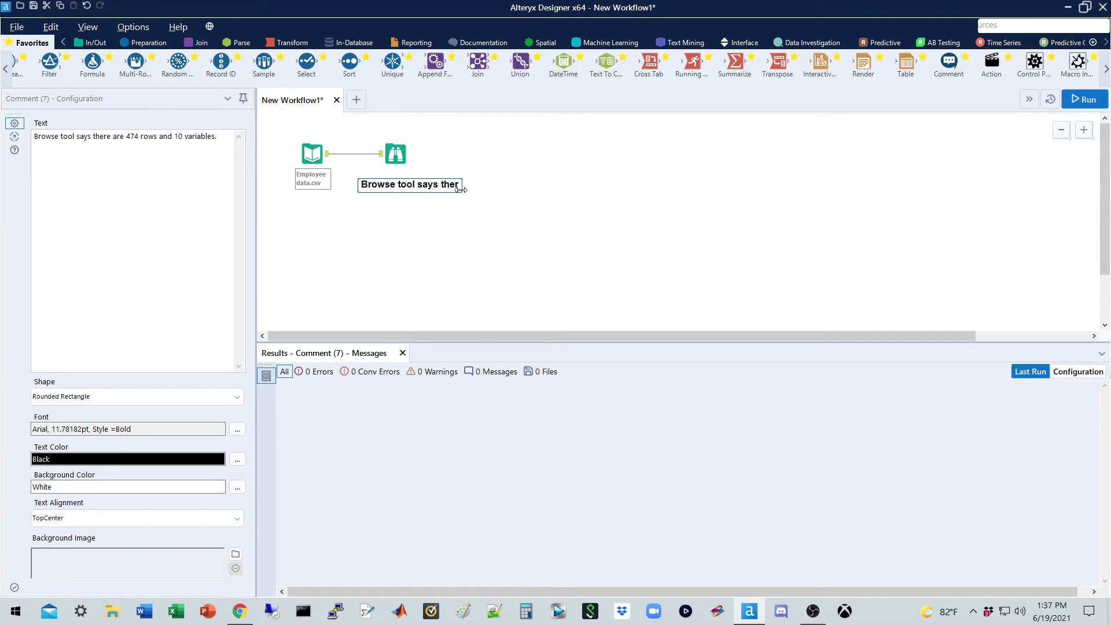
{"action": "left_click_drag", "start_coordinate": [460, 190], "coordinate": [554, 206]}
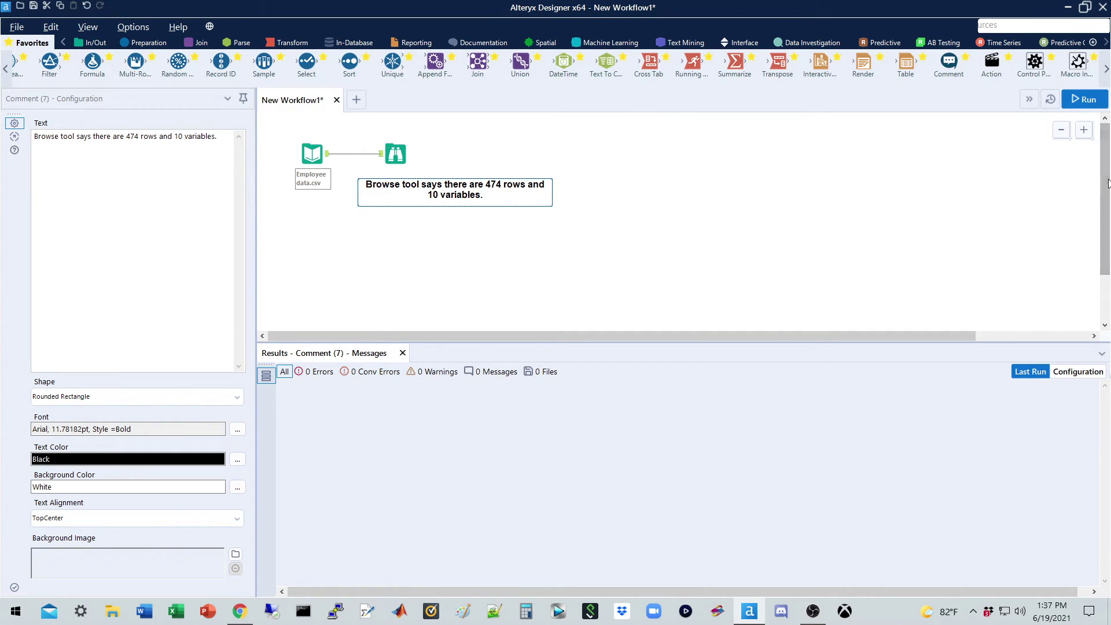
{"action": "left_click_drag", "start_coordinate": [1106, 190], "coordinate": [1105, 161]}
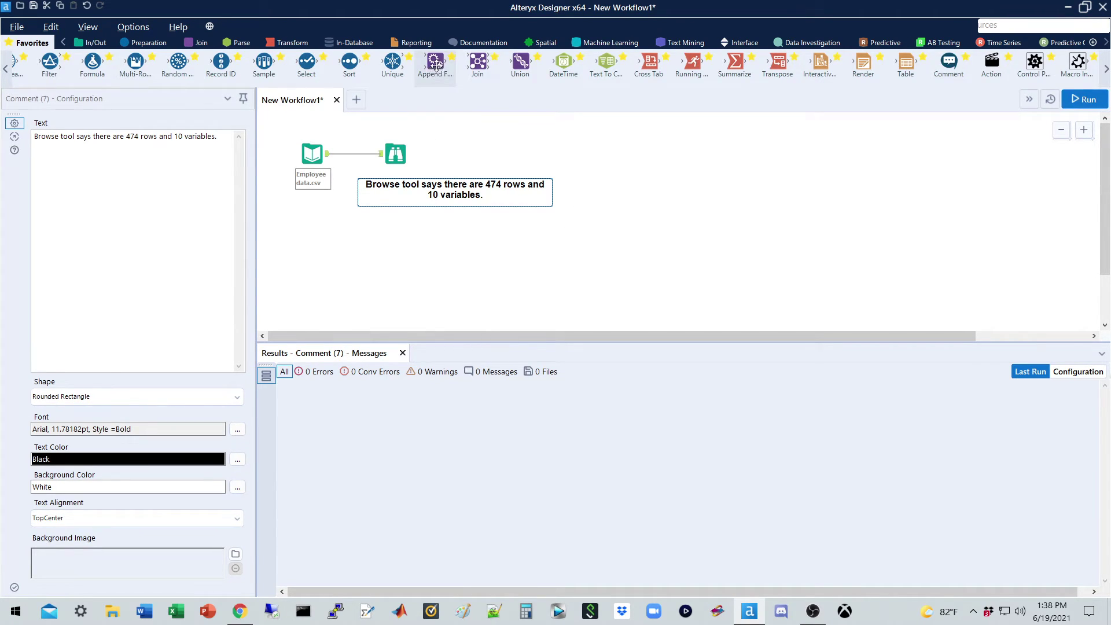
{"action": "left_click_drag", "start_coordinate": [435, 64], "coordinate": [491, 66]}
{"action": "mouse_move", "coordinate": [491, 65]}
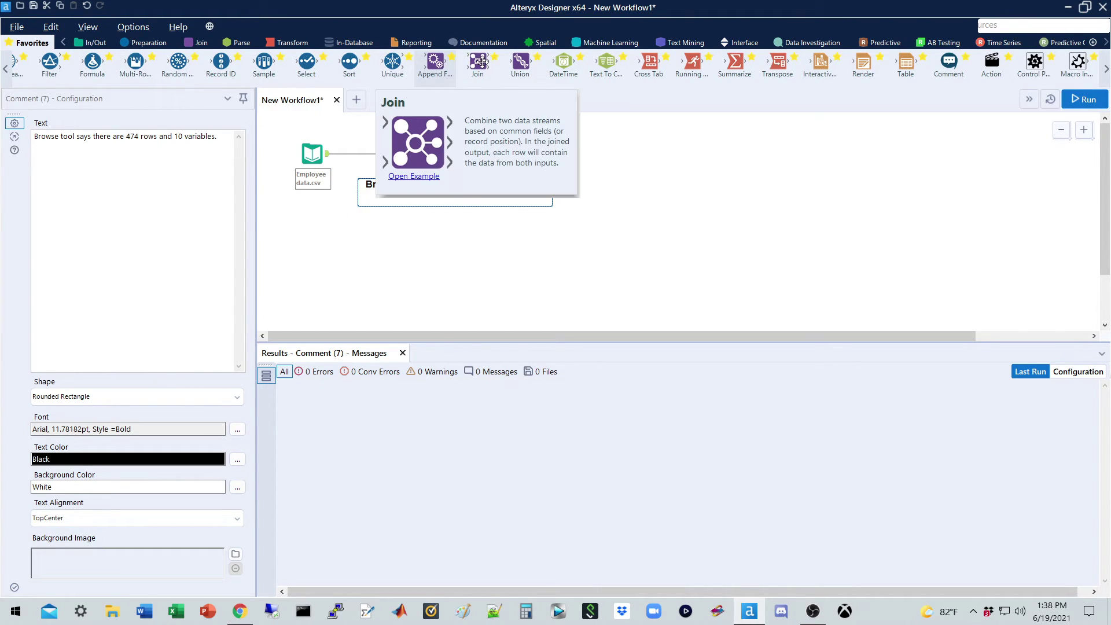
{"action": "left_click", "coordinate": [649, 180]}
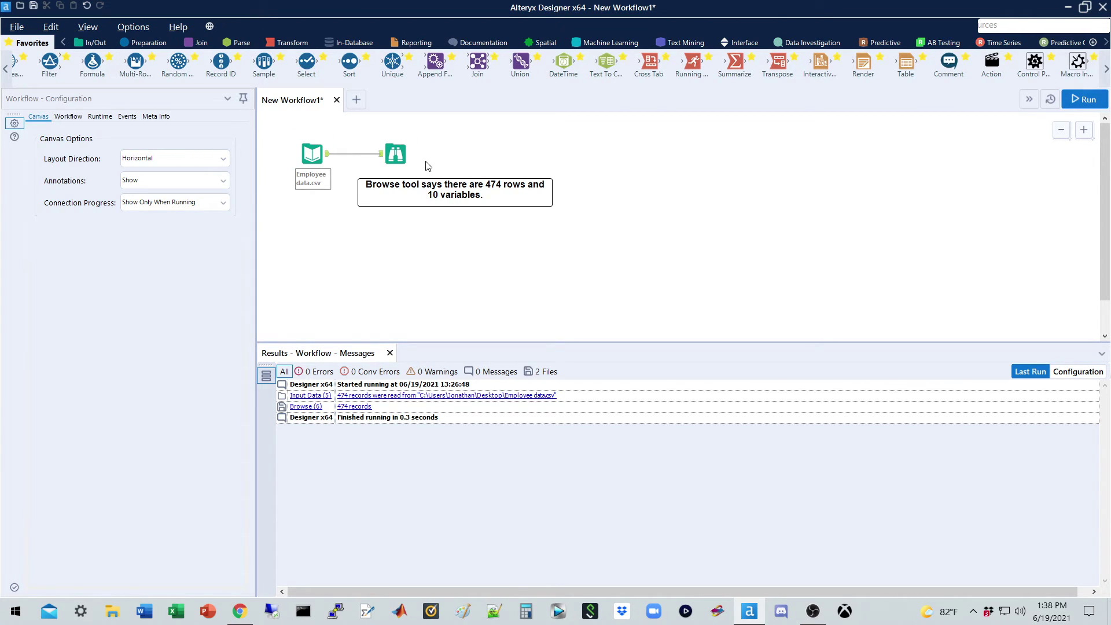
Move the Browse tool up and closer to the Input Data tool, and place the comment immediately to its right.
{"action": "left_click", "coordinate": [396, 155]}
{"action": "left_click_drag", "start_coordinate": [397, 154], "coordinate": [363, 113]}
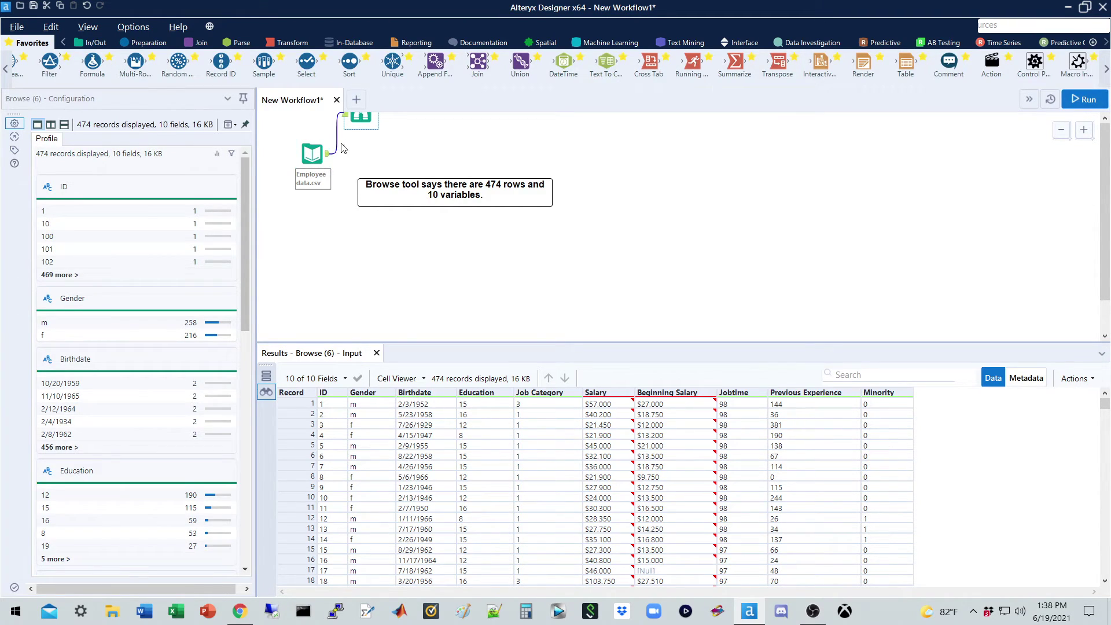
{"action": "left_click_drag", "start_coordinate": [363, 119], "coordinate": [370, 140]}
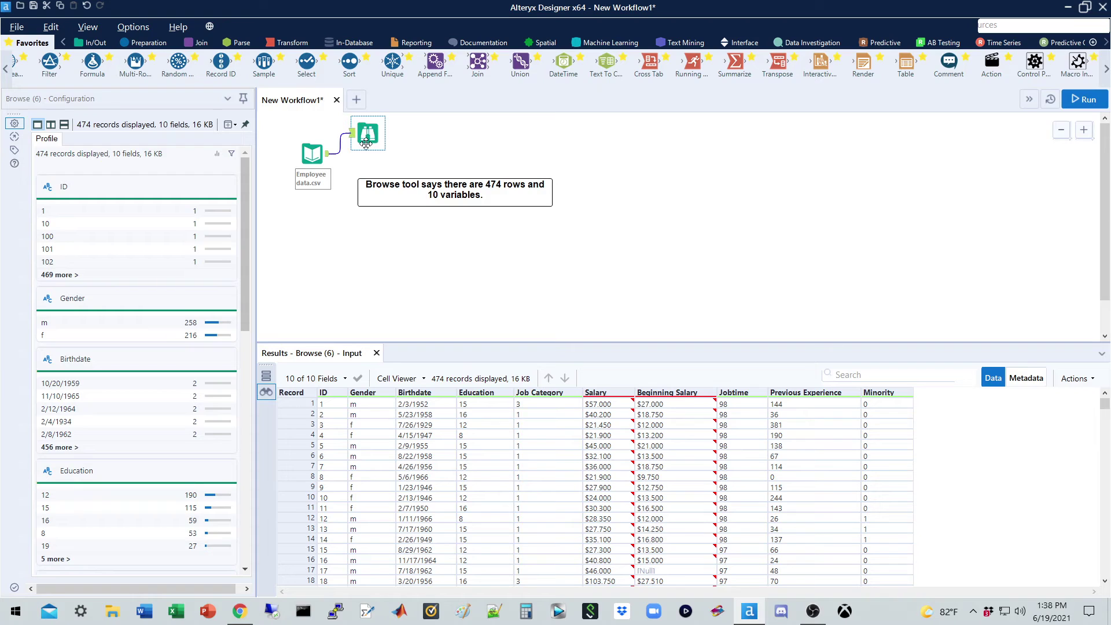
{"action": "left_click_drag", "start_coordinate": [424, 189], "coordinate": [456, 129]}
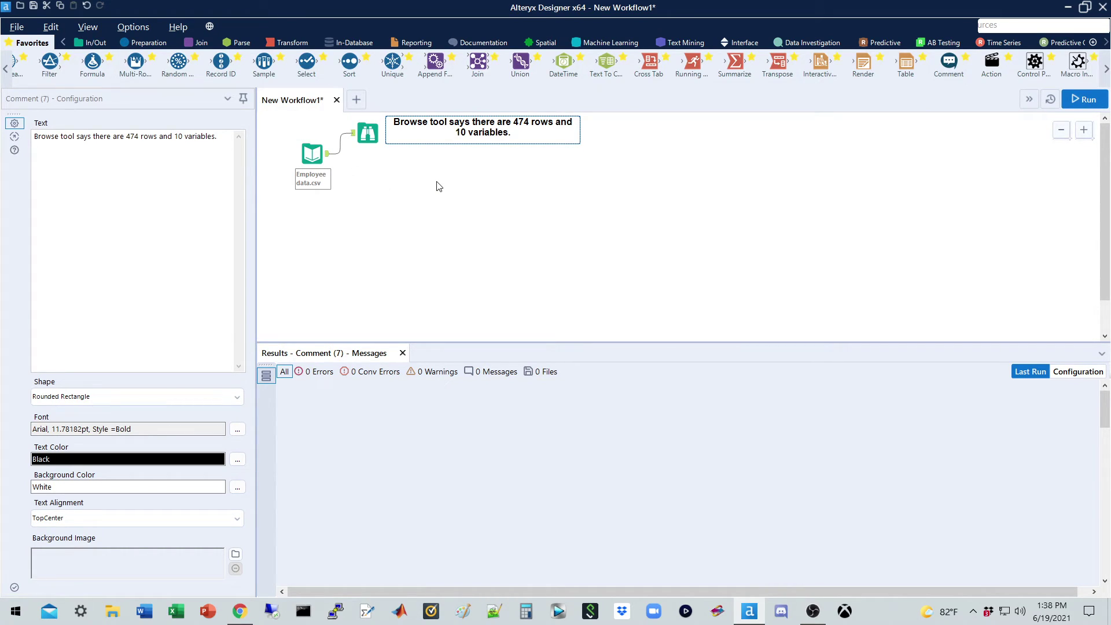
Set the comment's text alignment to Left.
{"action": "double_click", "coordinate": [529, 128]}
{"action": "left_click_drag", "start_coordinate": [537, 124], "coordinate": [386, 122]}
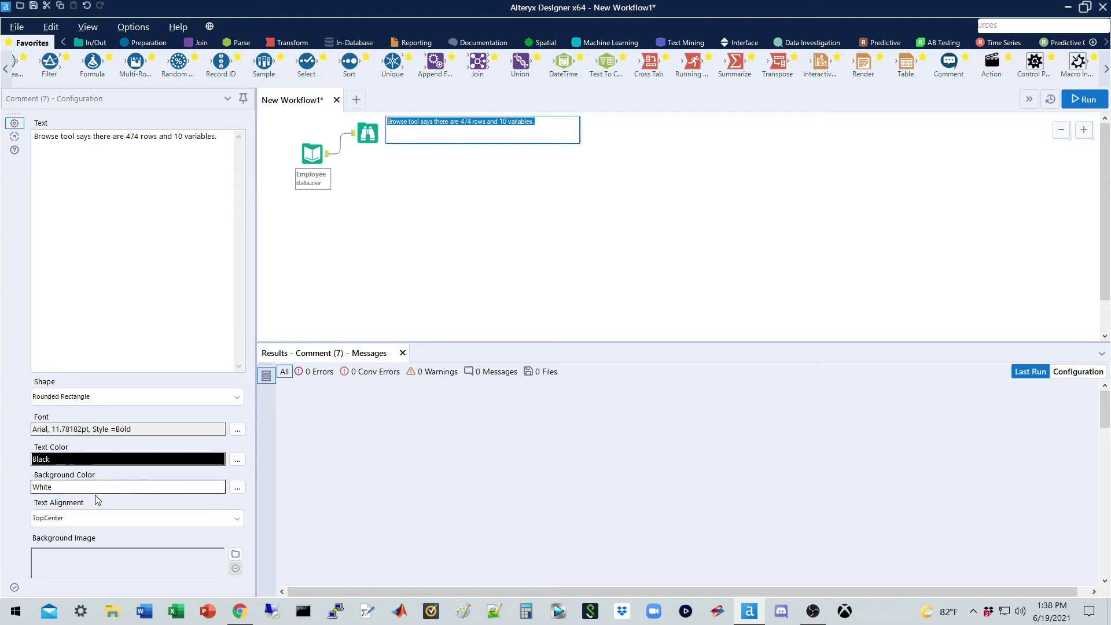
{"action": "left_click", "coordinate": [57, 519]}
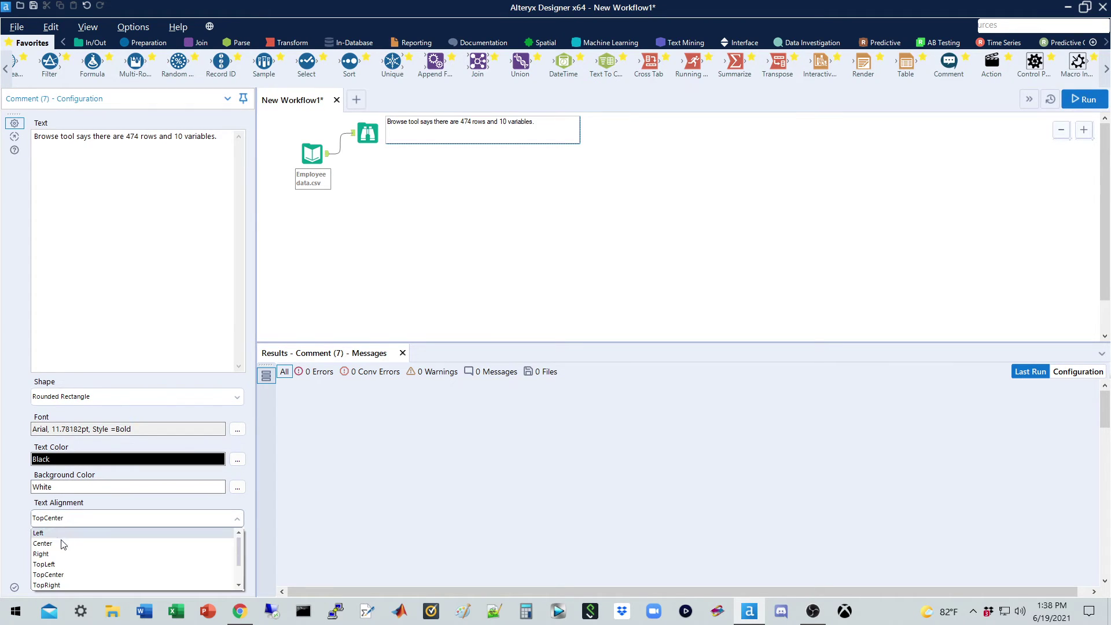
{"action": "left_click", "coordinate": [46, 533]}
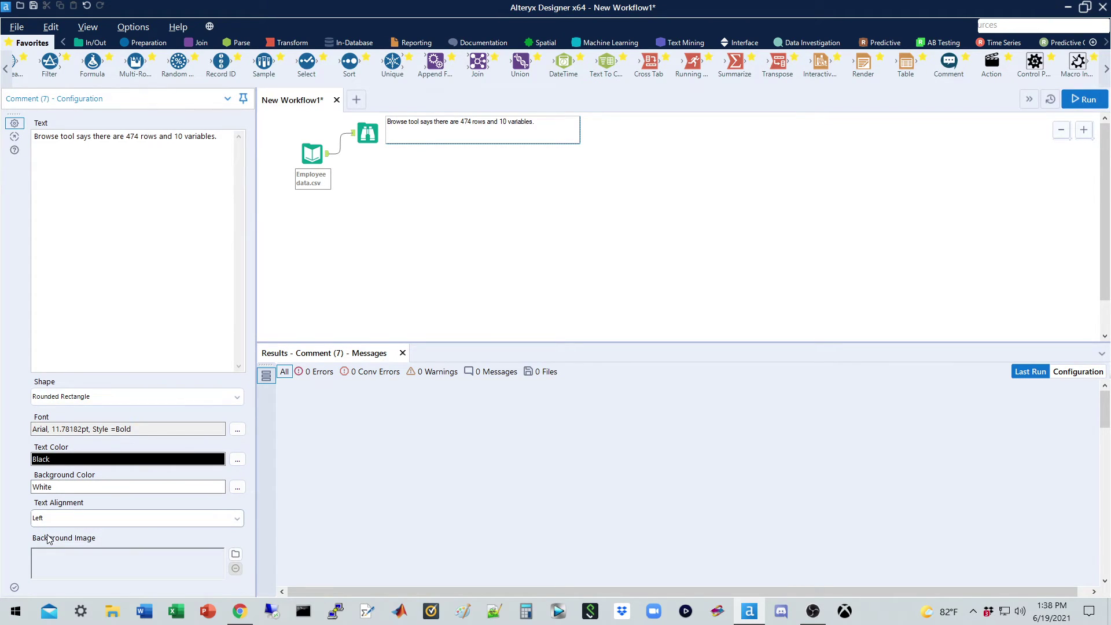
{"action": "left_click", "coordinate": [721, 177]}
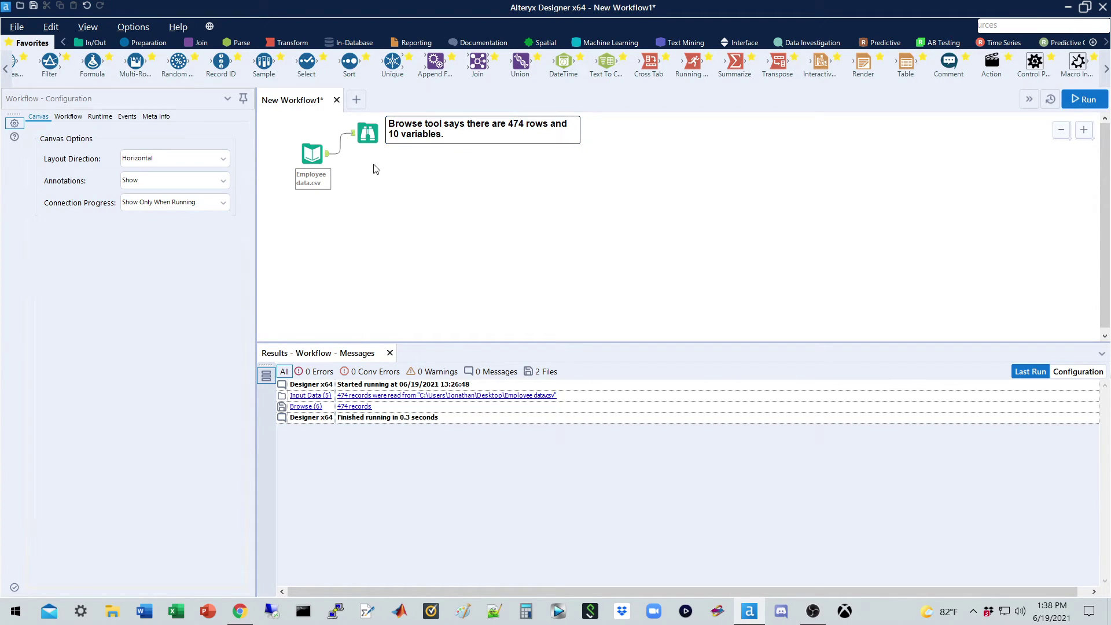
{"action": "left_click", "coordinate": [520, 128]}
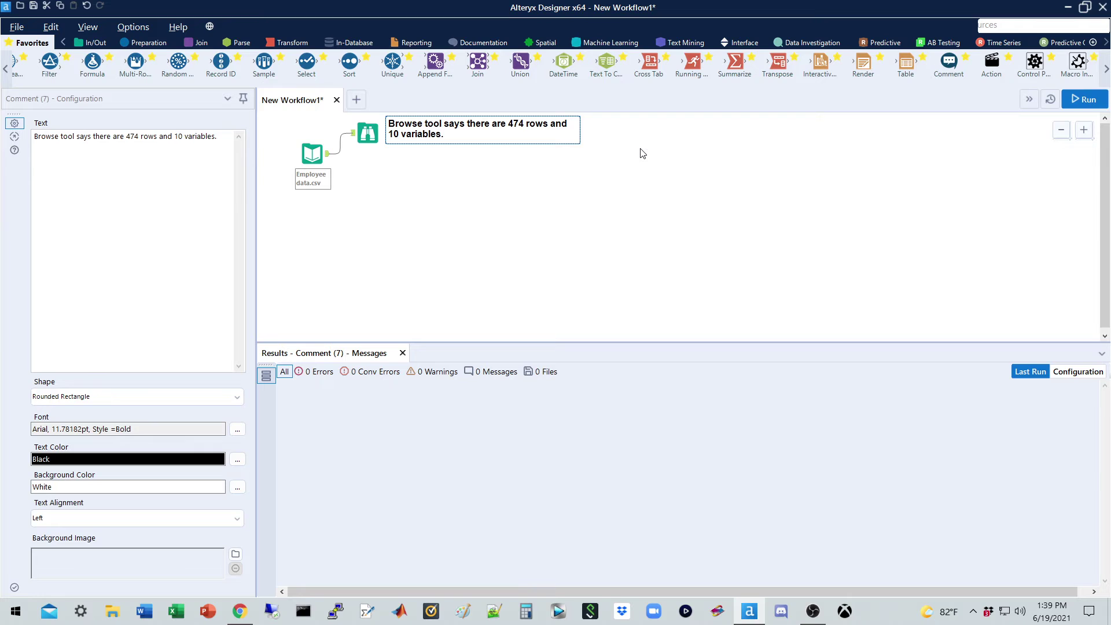
Review the configuration of the Input Data tool, the Browse tool and the comment in turn.
{"action": "left_click", "coordinate": [315, 160]}
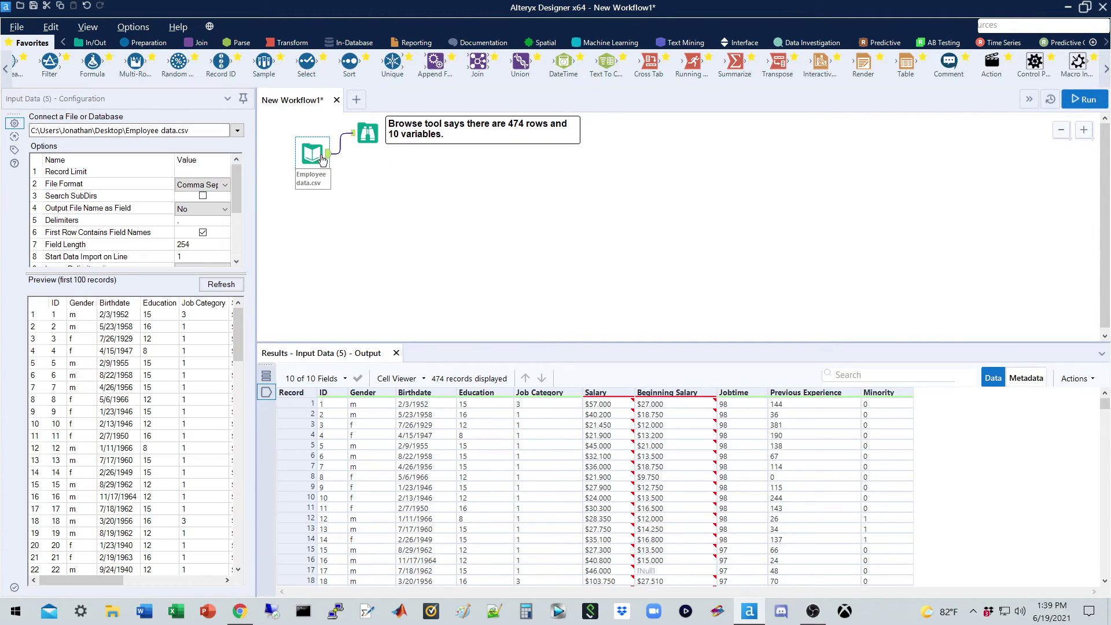
{"action": "left_click", "coordinate": [367, 133]}
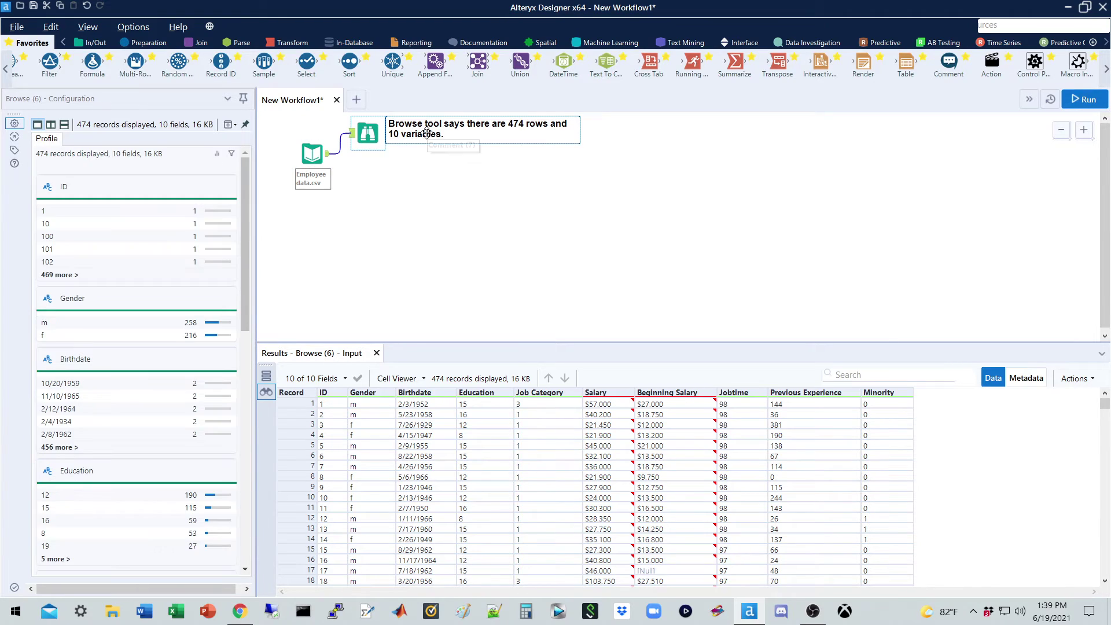
{"action": "left_click", "coordinate": [427, 133]}
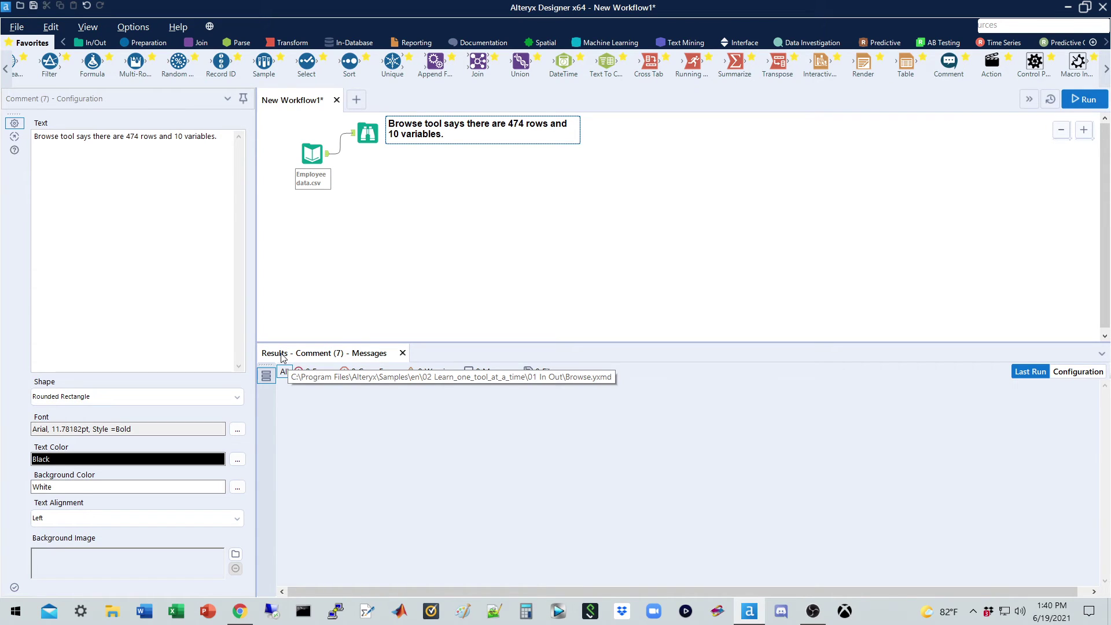
Detach the Results window from below the canvas and turn it into a tabbed document.
{"action": "left_click_drag", "start_coordinate": [283, 357], "coordinate": [437, 314]}
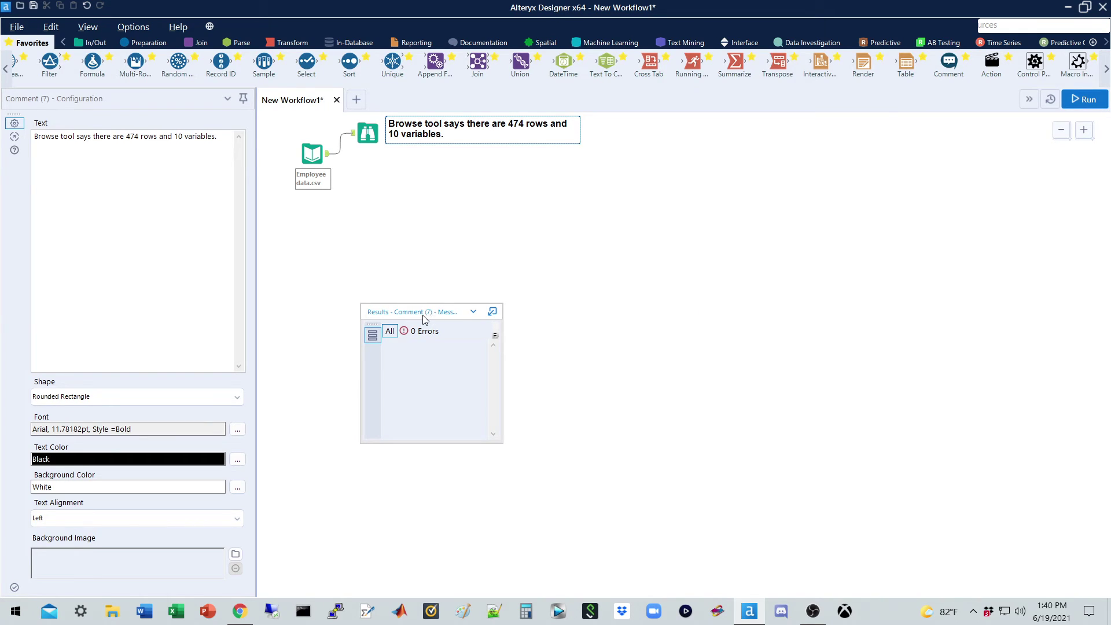
{"action": "left_click", "coordinate": [473, 313]}
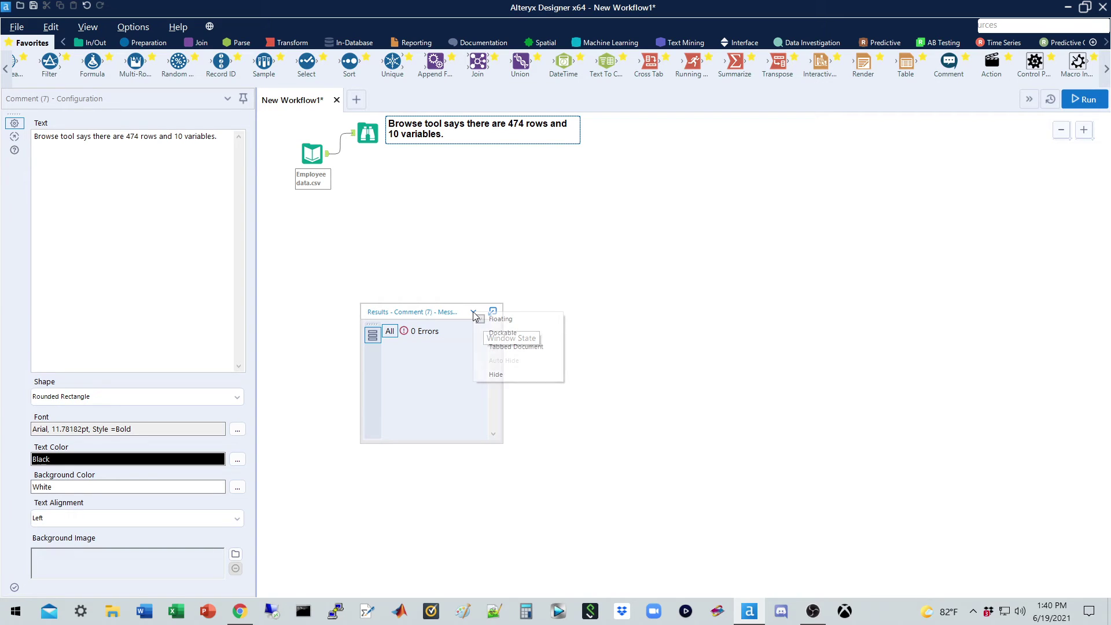
{"action": "left_click", "coordinate": [501, 348]}
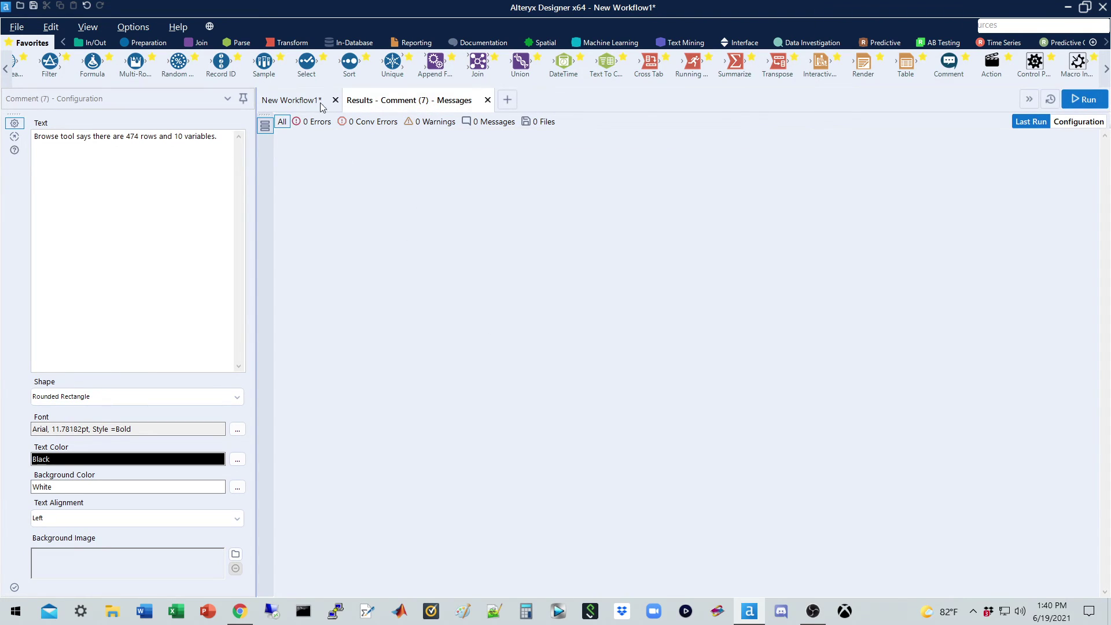
Run the workflow and display the Browse tool's input records in the Results document.
{"action": "left_click", "coordinate": [300, 103]}
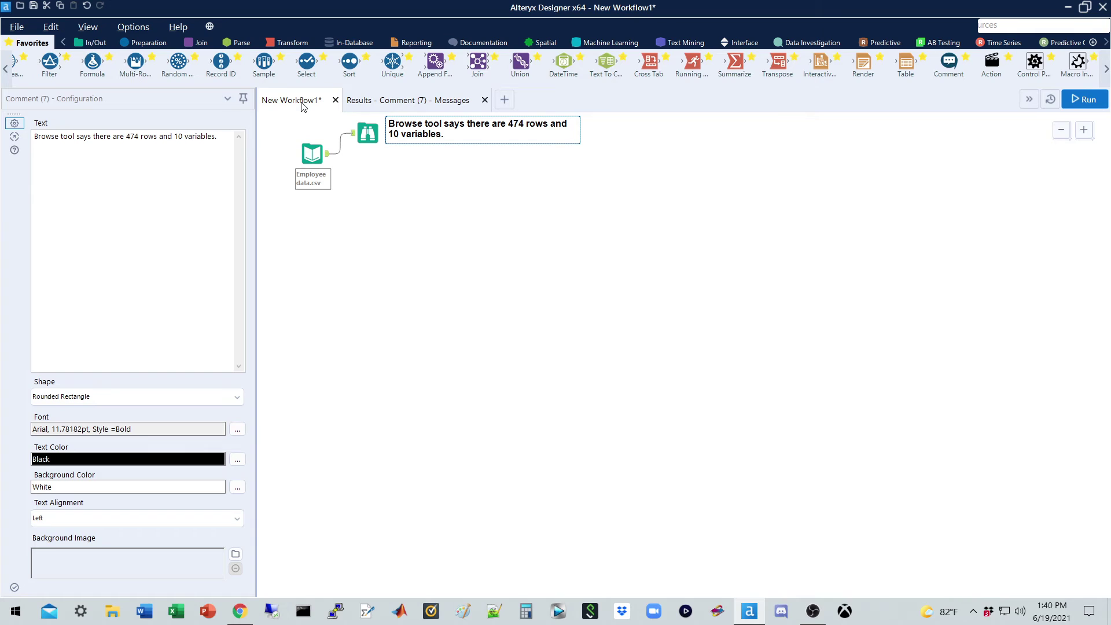
{"action": "left_click", "coordinate": [1093, 105]}
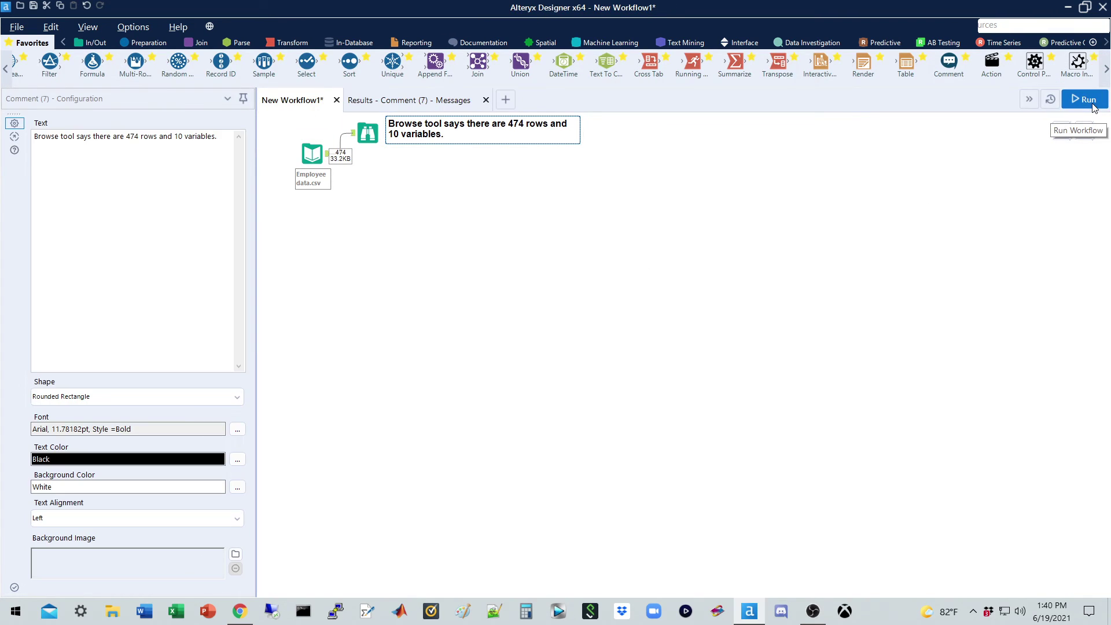
{"action": "left_click", "coordinate": [429, 103]}
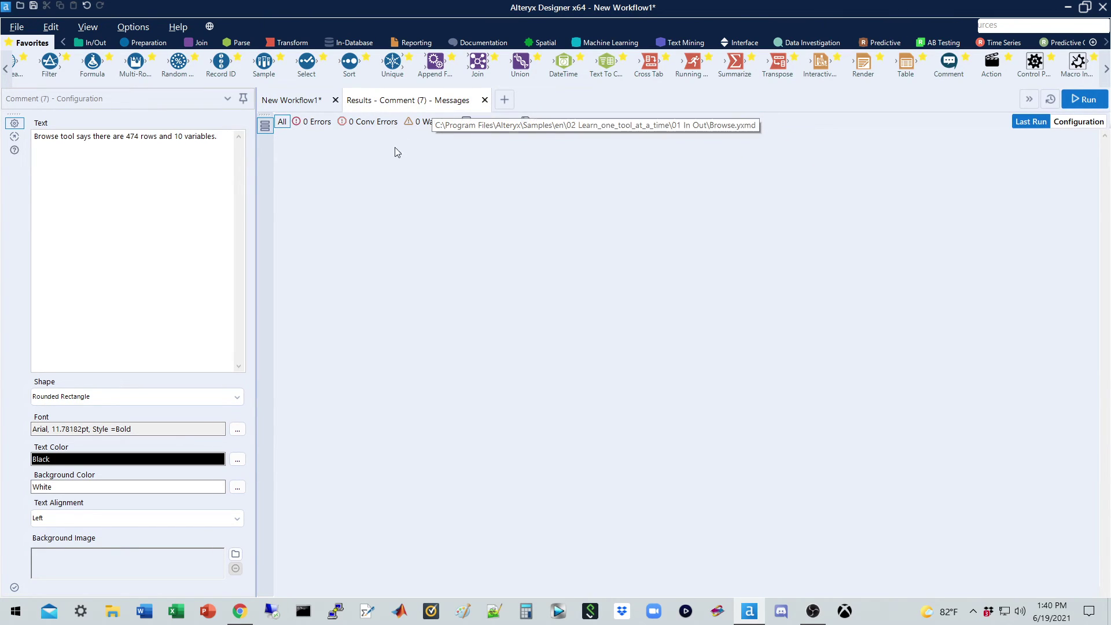
{"action": "left_click", "coordinate": [313, 101]}
{"action": "left_click", "coordinate": [367, 132]}
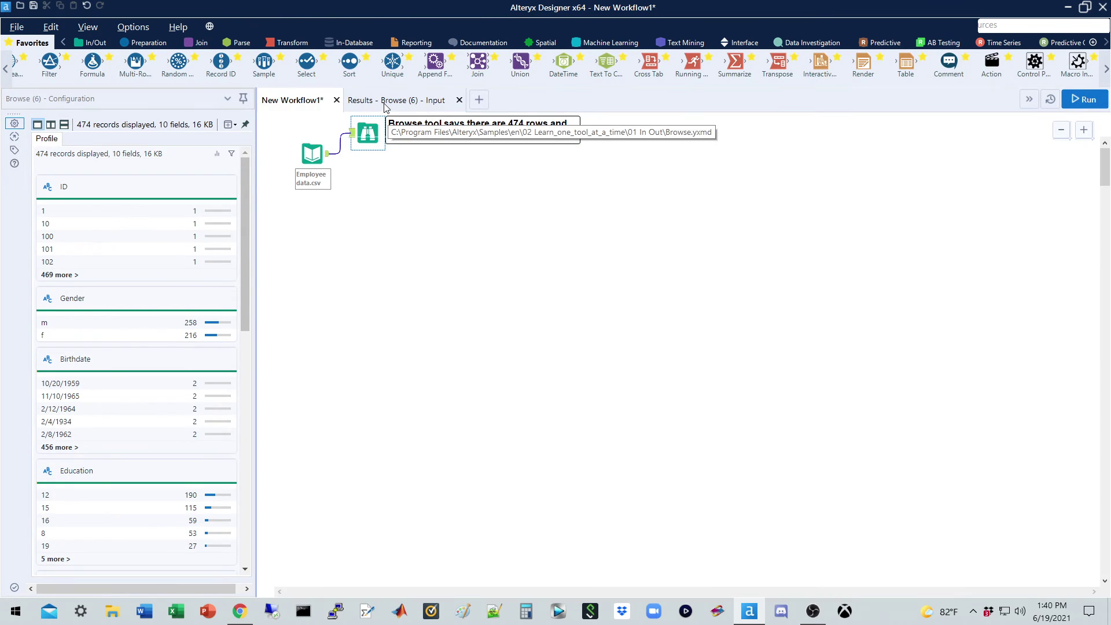
{"action": "double_click", "coordinate": [368, 124]}
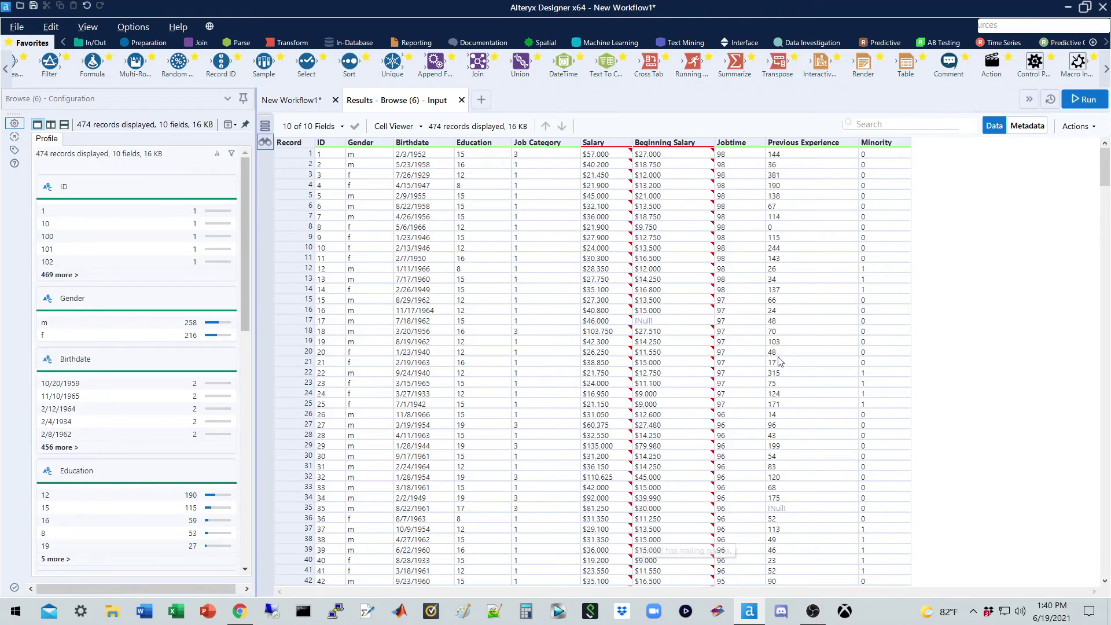
Compare the Browse tool's messages with its data records, and switch between the workflow and its results.
{"action": "left_click", "coordinate": [266, 126]}
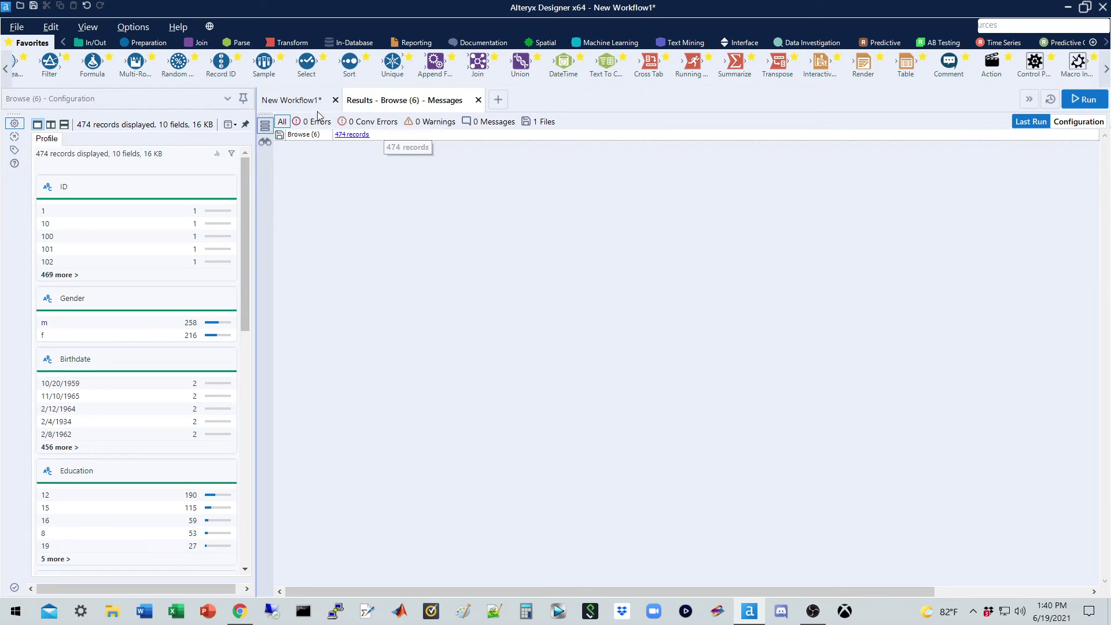
{"action": "left_click", "coordinate": [264, 143]}
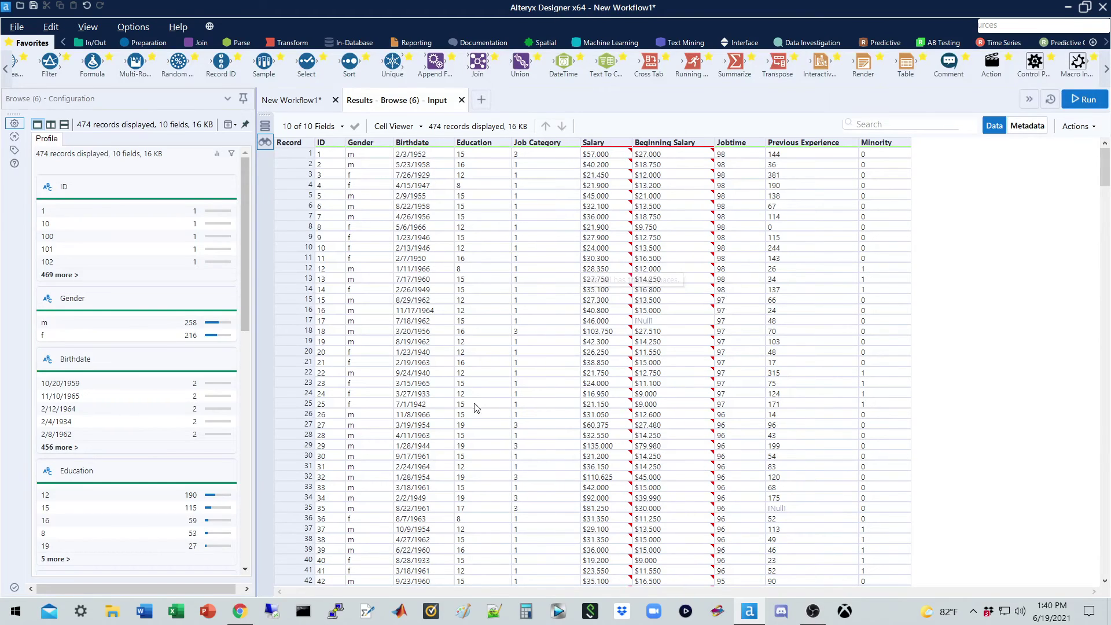
{"action": "left_click", "coordinate": [312, 103]}
{"action": "left_click", "coordinate": [411, 103]}
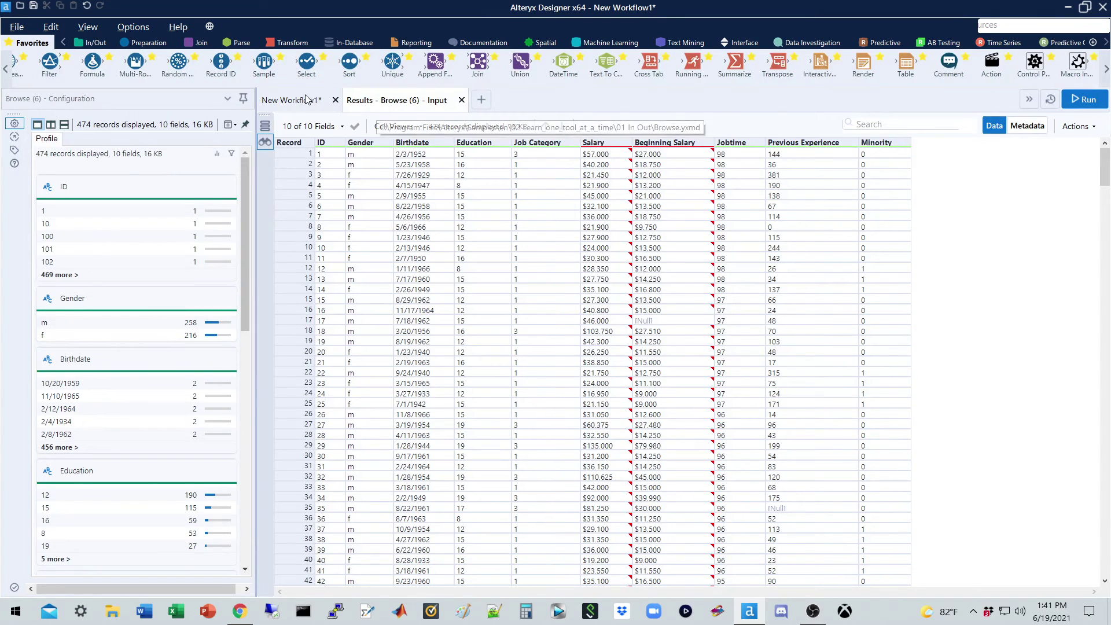
{"action": "left_click", "coordinate": [307, 100]}
{"action": "left_click", "coordinate": [382, 105]}
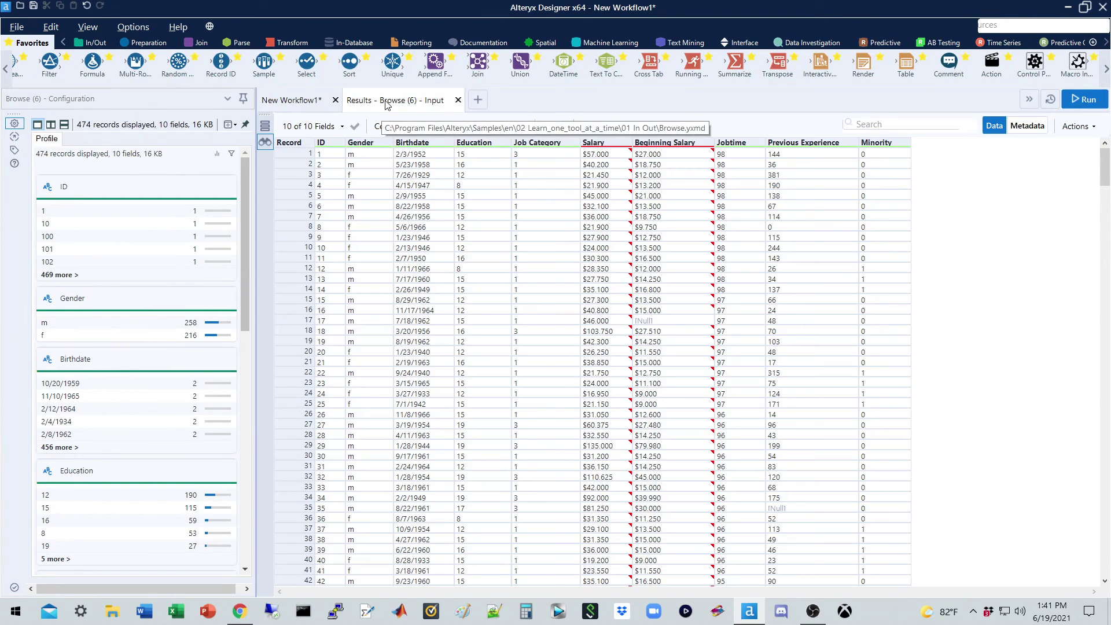
Dock the Results window below the canvas again, and turn it back into a tabbed document.
{"action": "left_click_drag", "start_coordinate": [387, 105], "coordinate": [681, 359]}
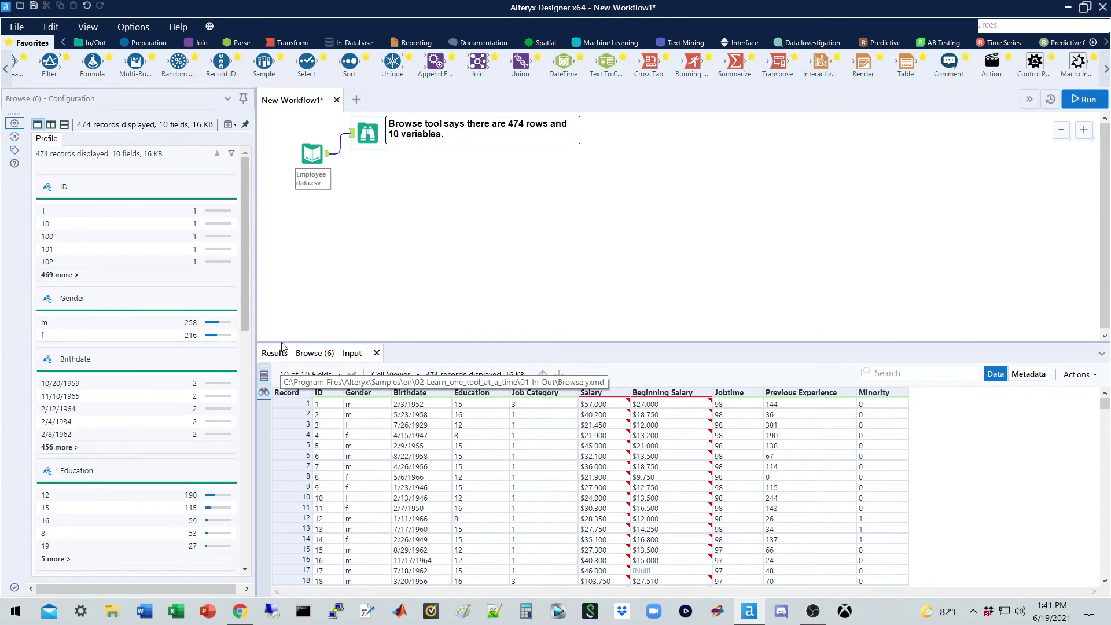
{"action": "left_click_drag", "start_coordinate": [282, 346], "coordinate": [577, 327]}
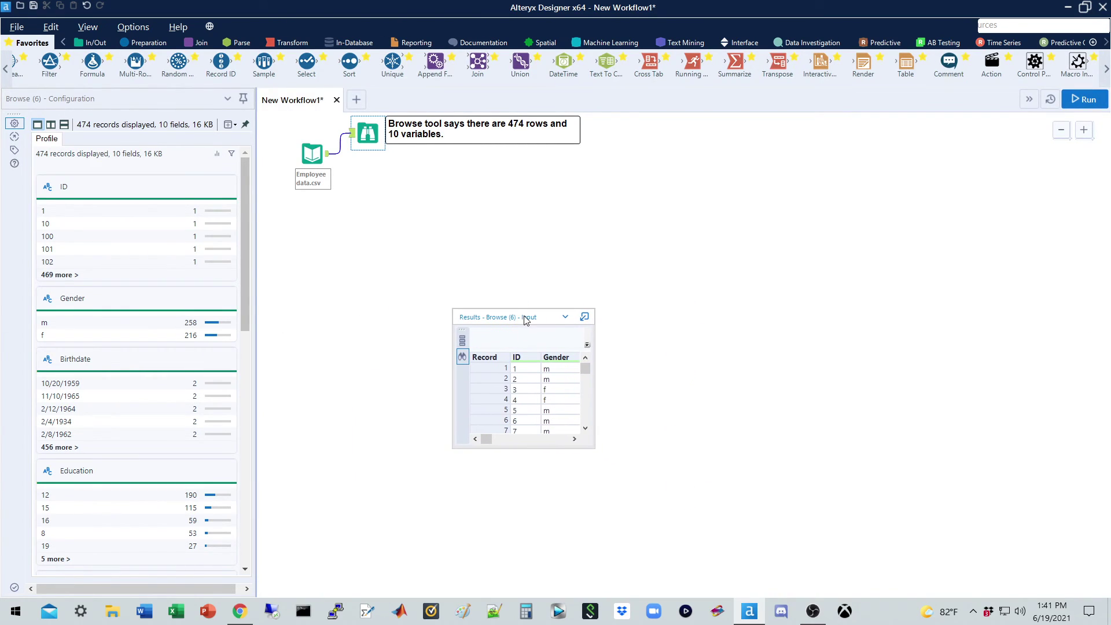
{"action": "right_click", "coordinate": [573, 319]}
{"action": "left_click", "coordinate": [609, 357]}
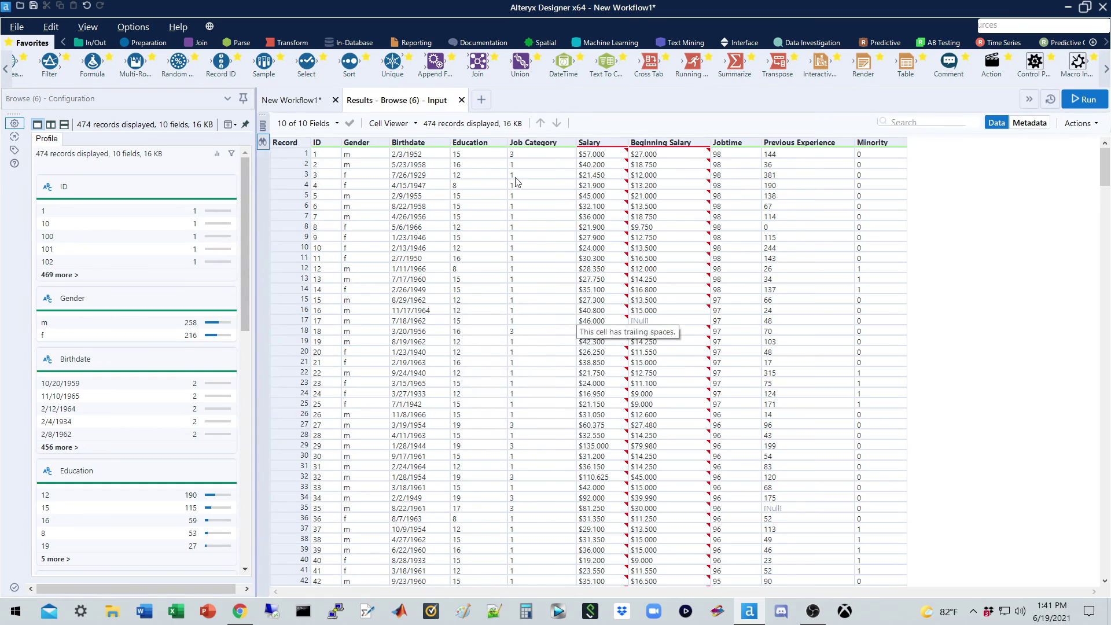
Return to the workflow canvas and try to close the program, cancelling at the request to save changes.
{"action": "left_click", "coordinate": [305, 102]}
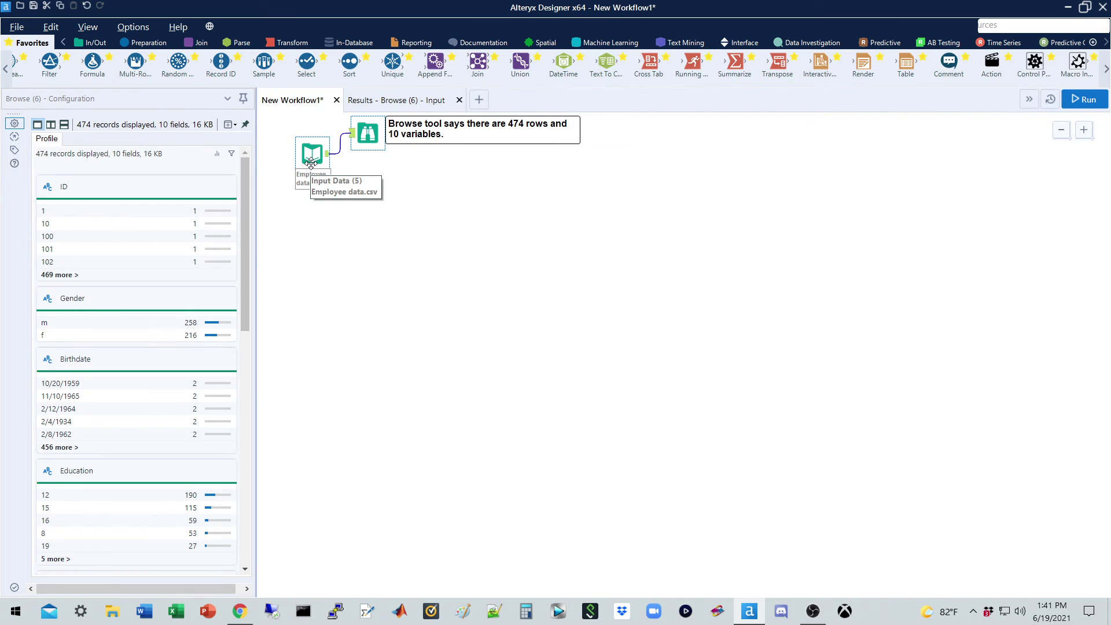
{"action": "left_click", "coordinate": [1104, 8]}
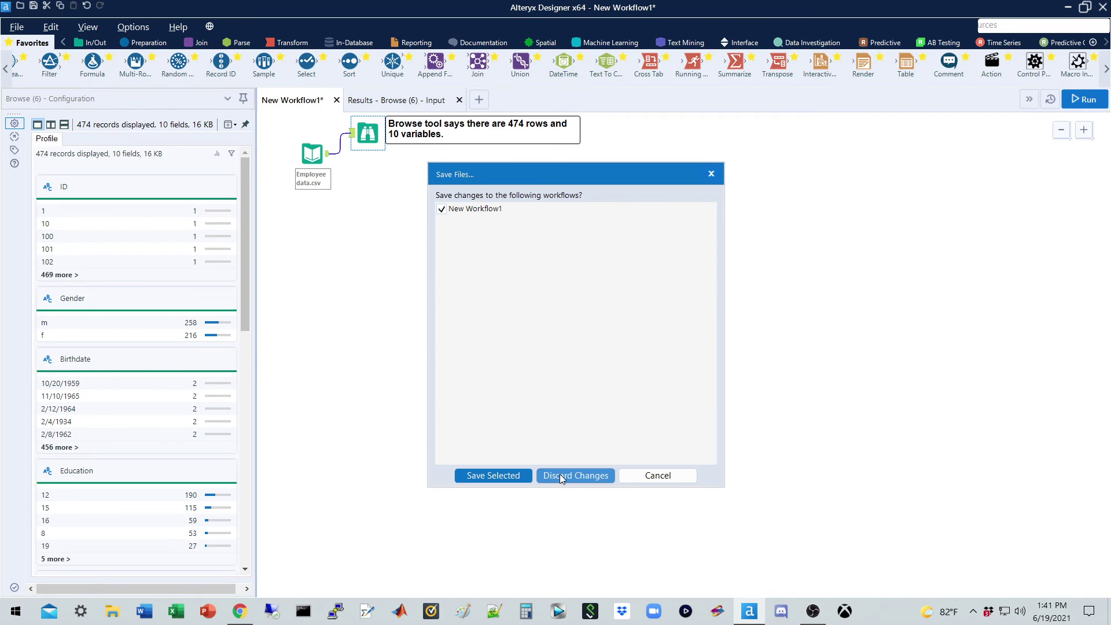
{"action": "left_click", "coordinate": [680, 478]}
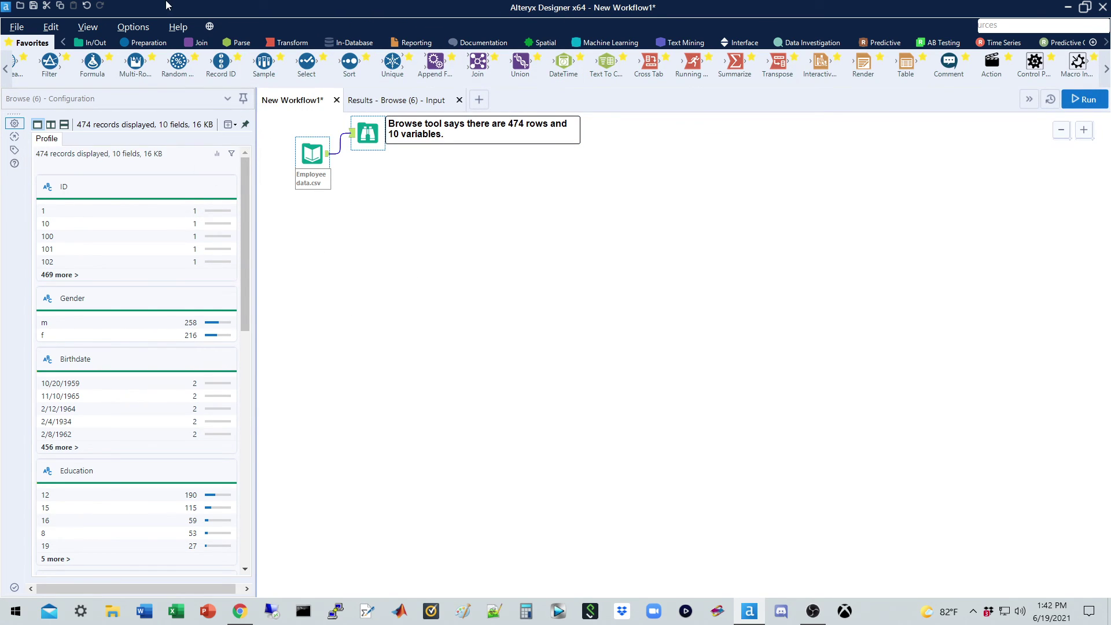
Save the current layout and user settings immediately with Save Layout & Settings Now.
{"action": "left_click", "coordinate": [133, 27]}
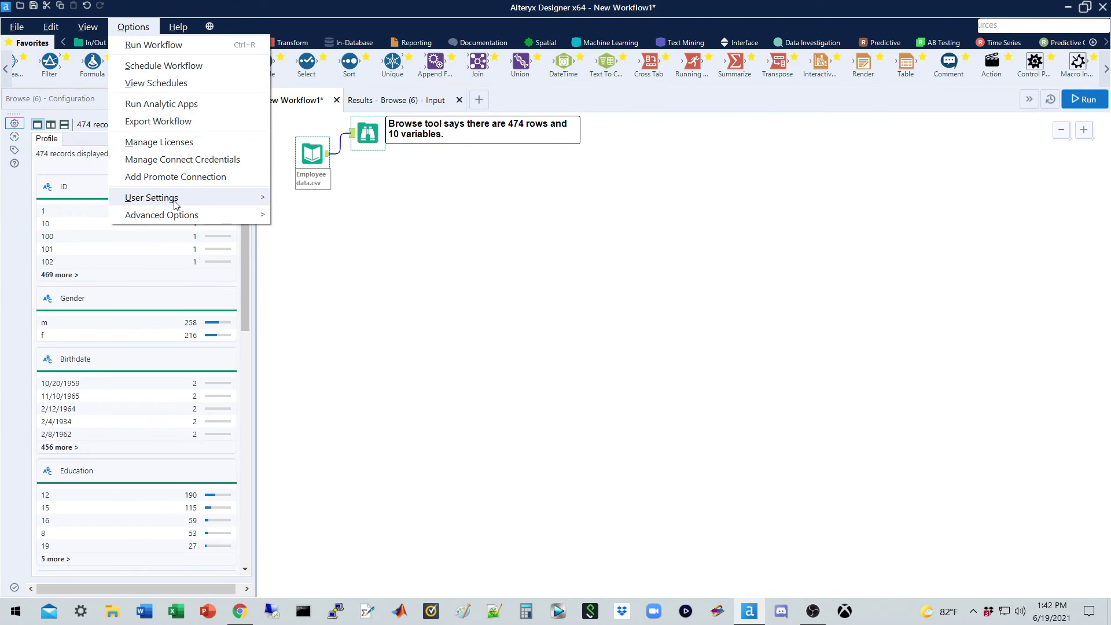
{"action": "mouse_move", "coordinate": [176, 201]}
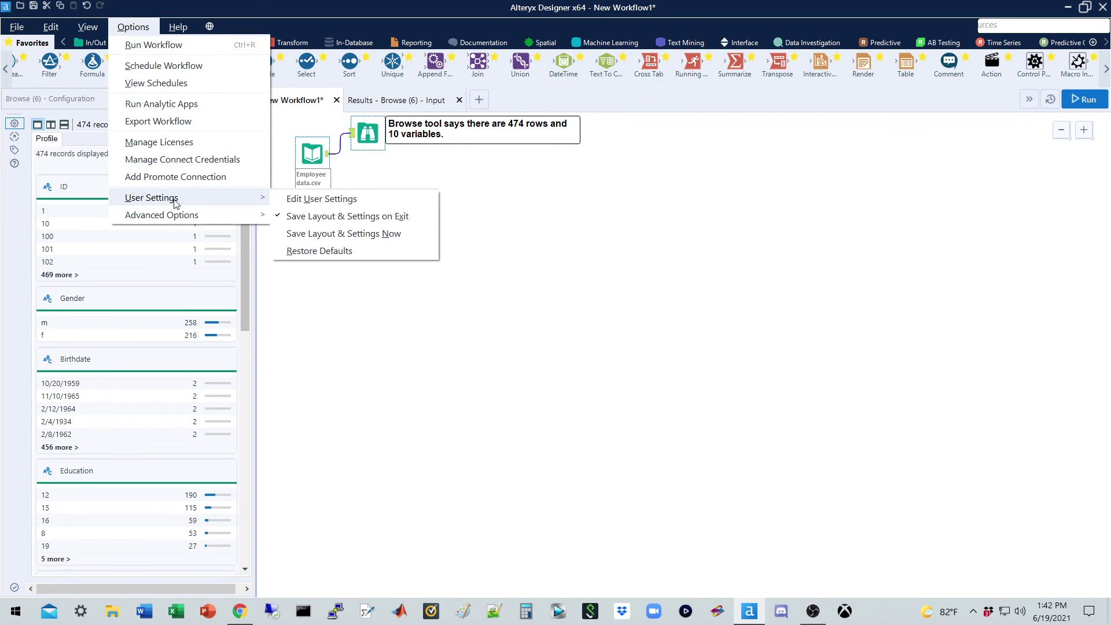
{"action": "left_click", "coordinate": [318, 237]}
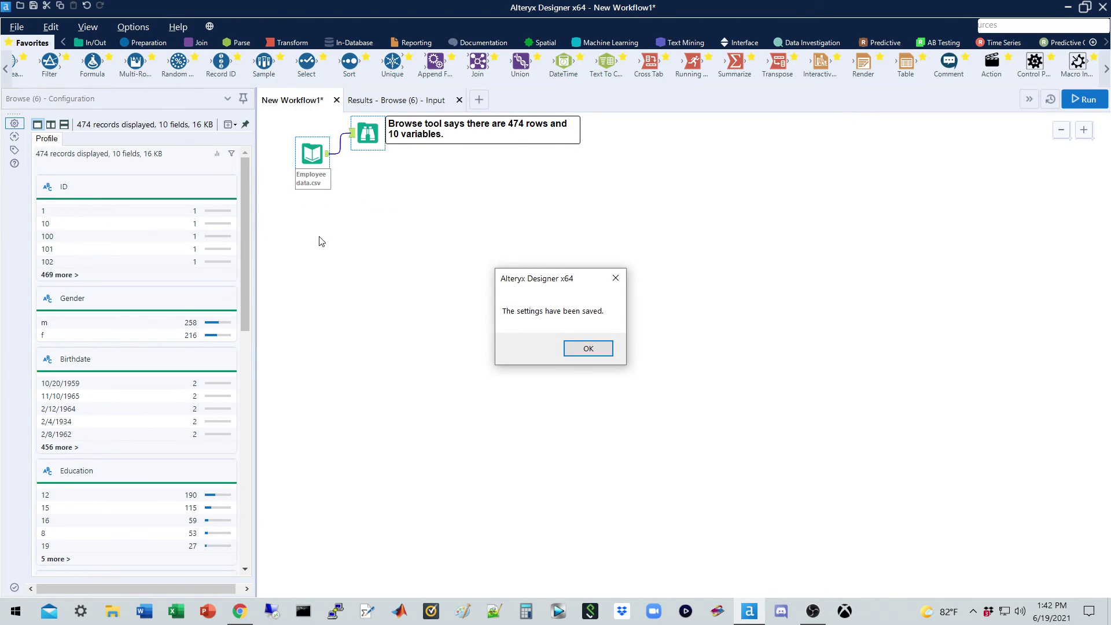
{"action": "left_click", "coordinate": [598, 348]}
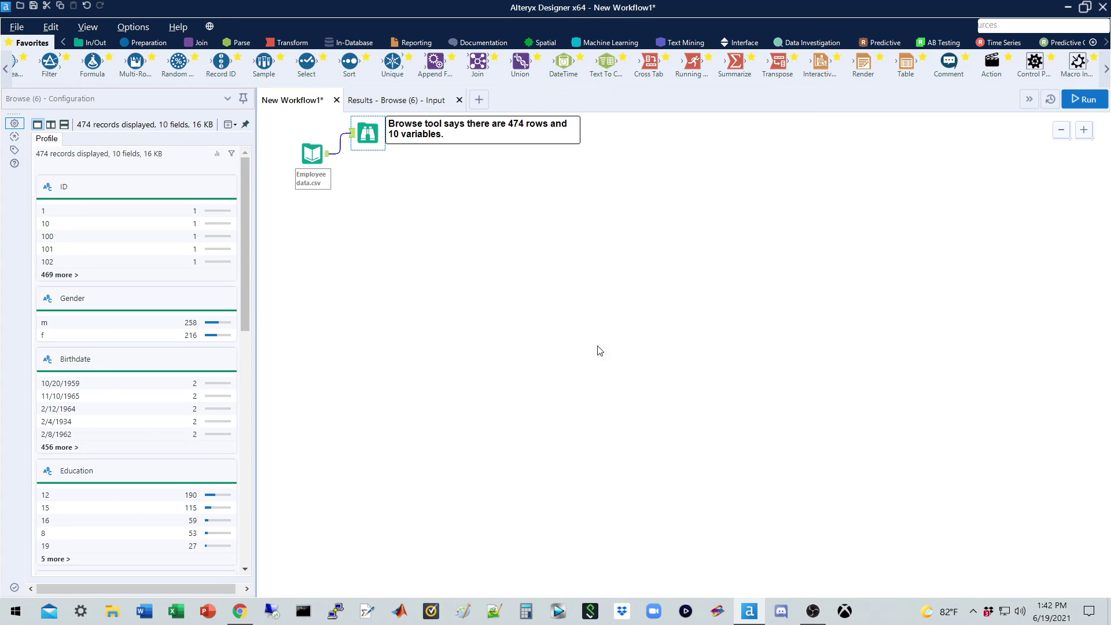
{"action": "left_click", "coordinate": [138, 31]}
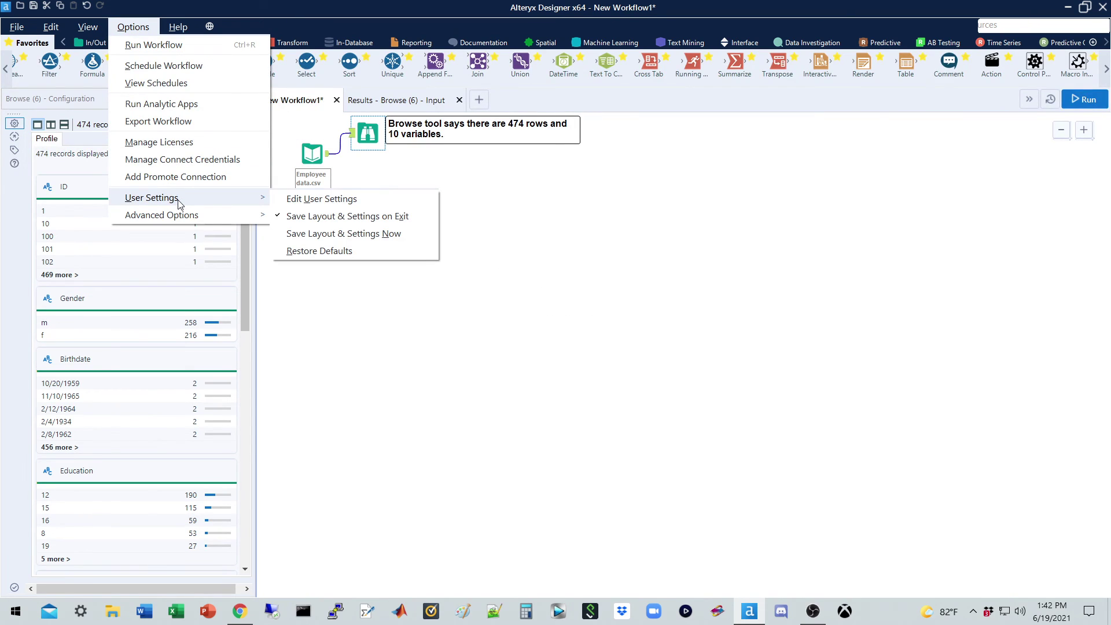
{"action": "left_click", "coordinate": [532, 335]}
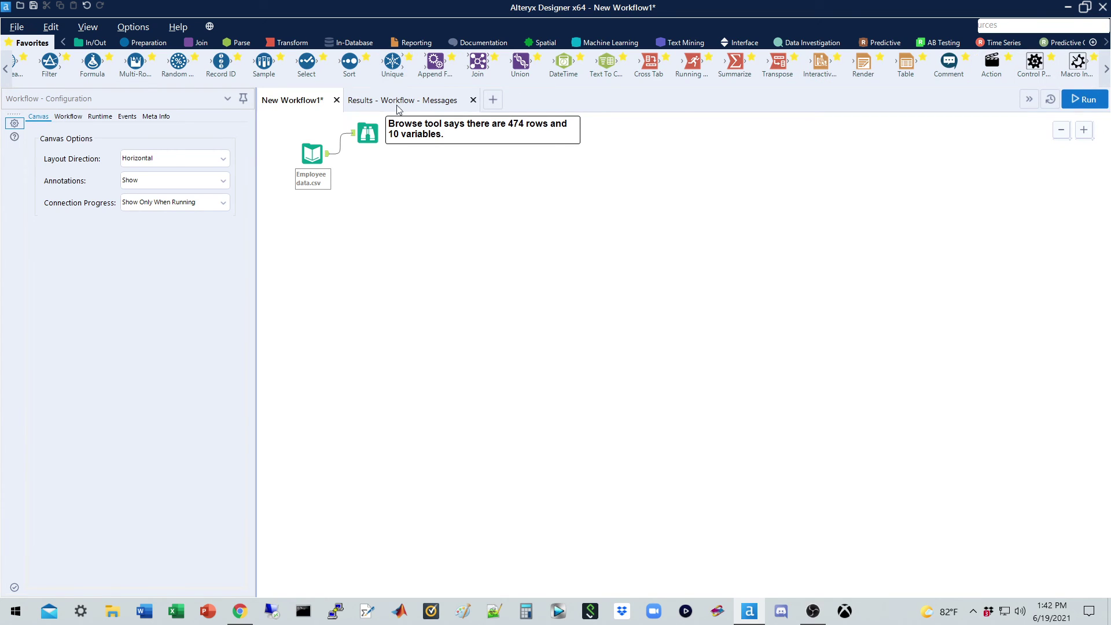
{"action": "left_click", "coordinate": [364, 148]}
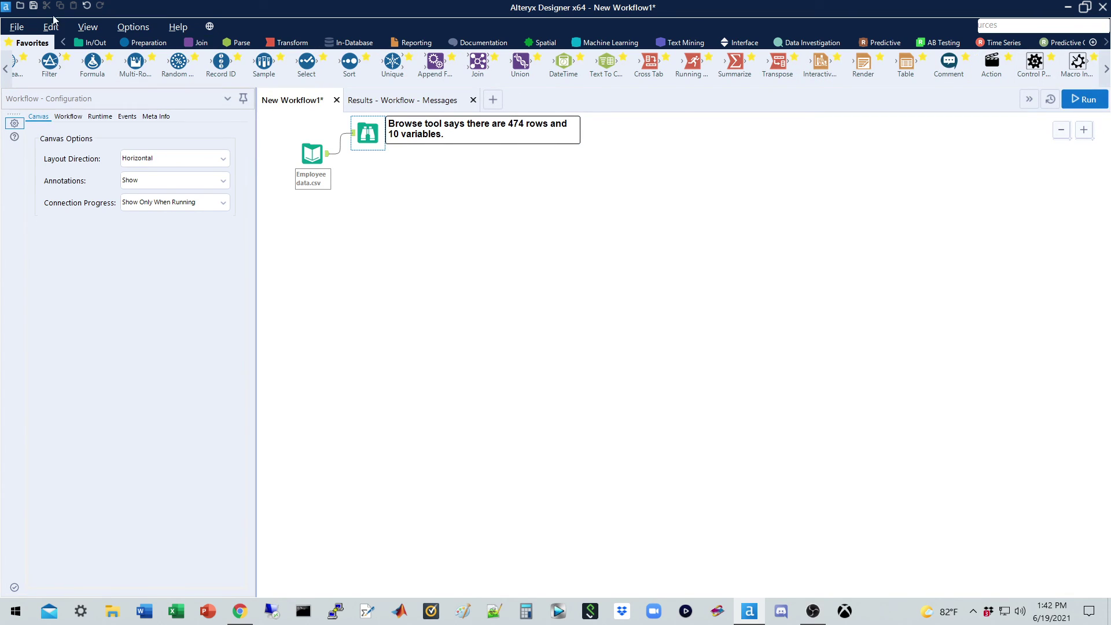
Save the workflow to the Desktop as "Introductory Workflow" in the .yxmd format and close the program.
{"action": "left_click", "coordinate": [15, 29]}
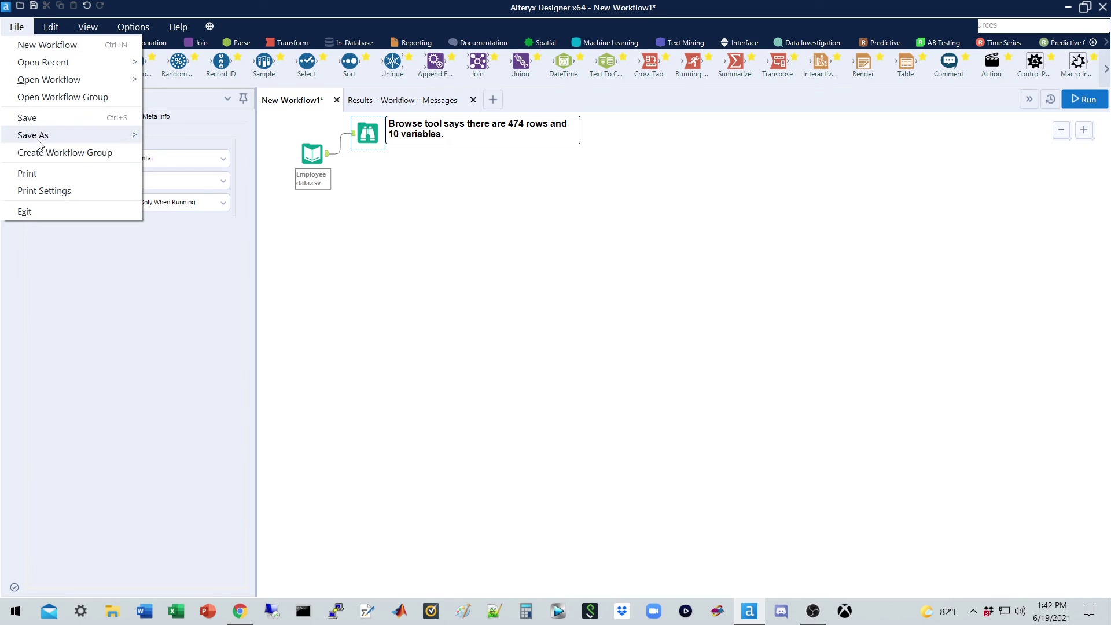
{"action": "mouse_move", "coordinate": [36, 139]}
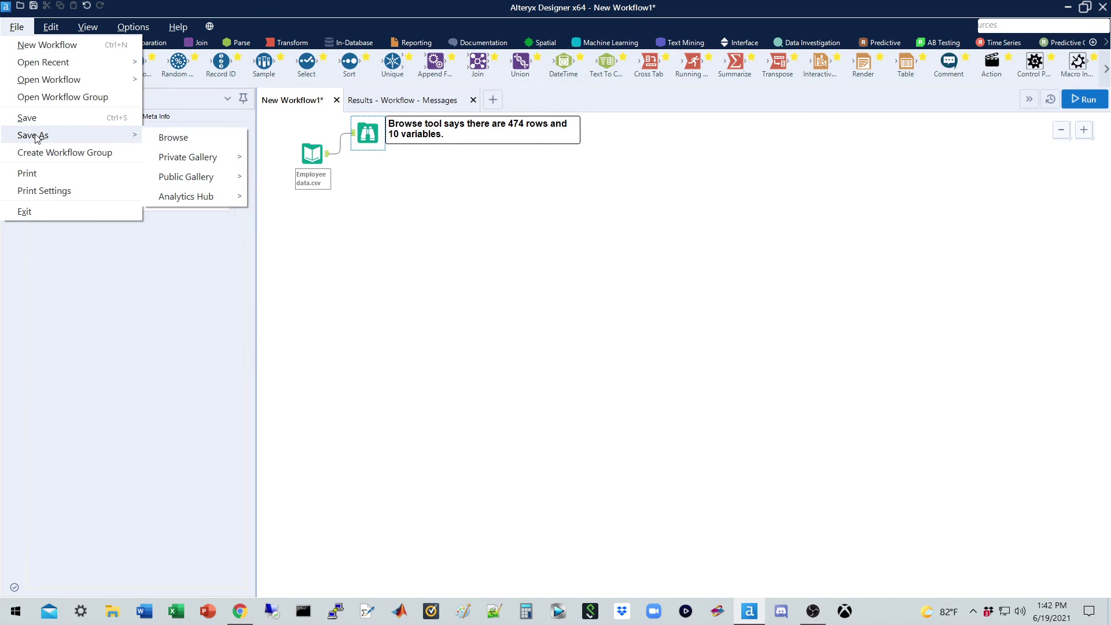
{"action": "left_click", "coordinate": [173, 142]}
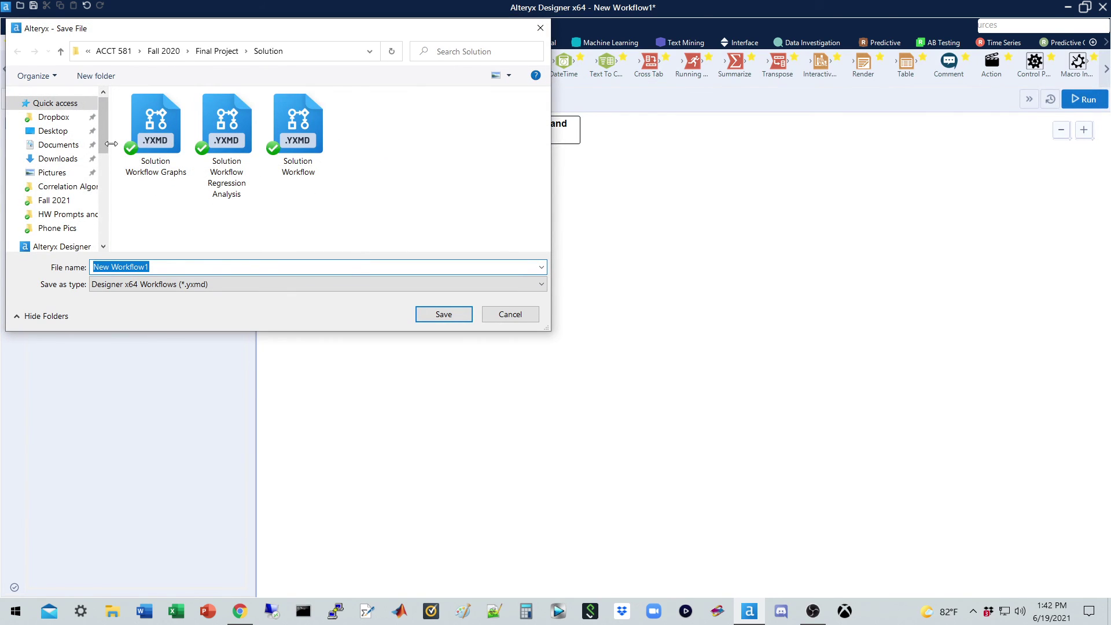
{"action": "left_click", "coordinate": [59, 132]}
{"action": "left_click", "coordinate": [128, 267]}
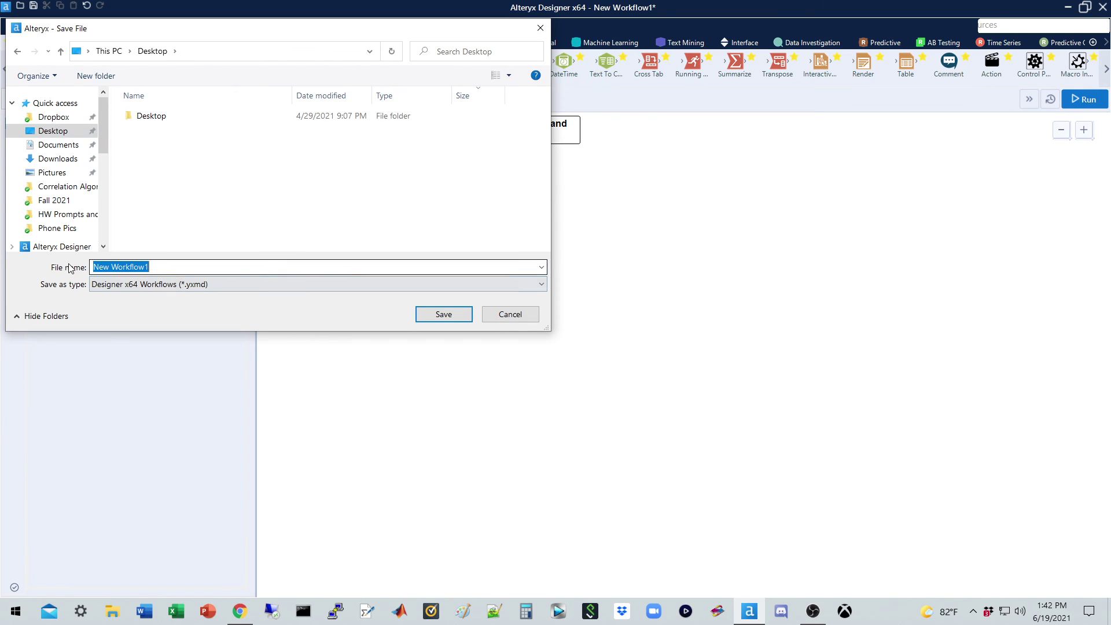
{"action": "type", "text": "Introductory"}
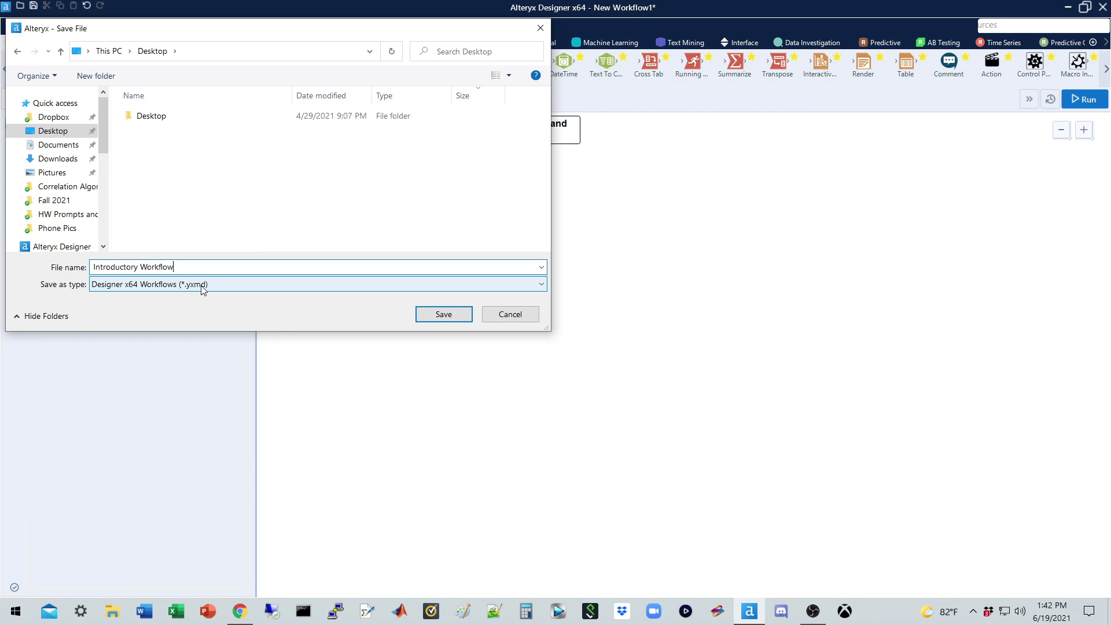
{"action": "left_click", "coordinate": [436, 324]}
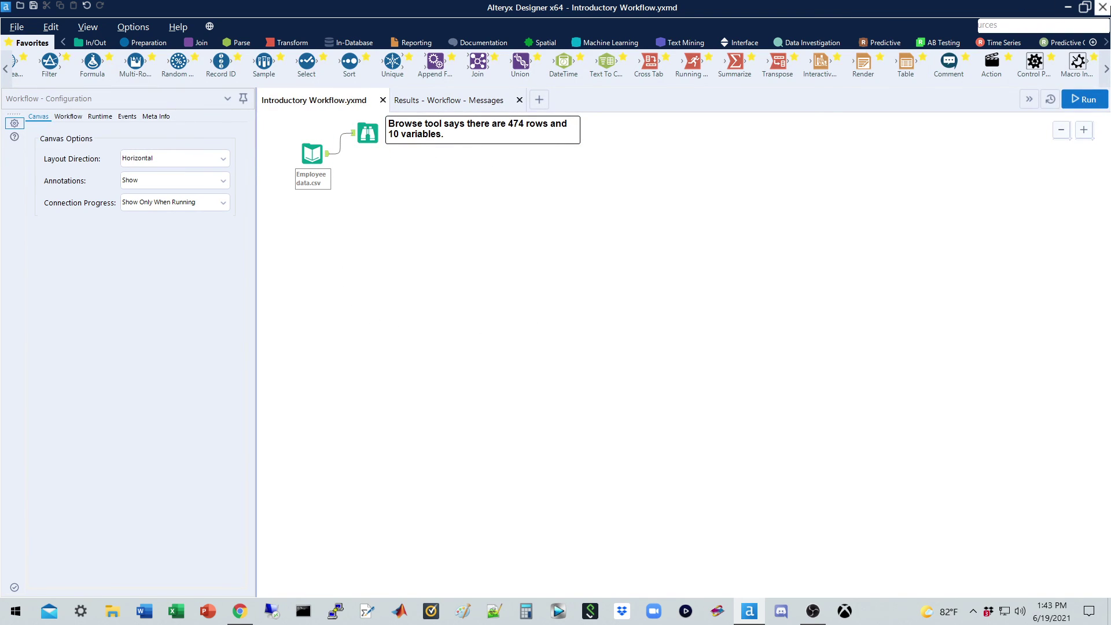
{"action": "left_click", "coordinate": [1103, 7]}
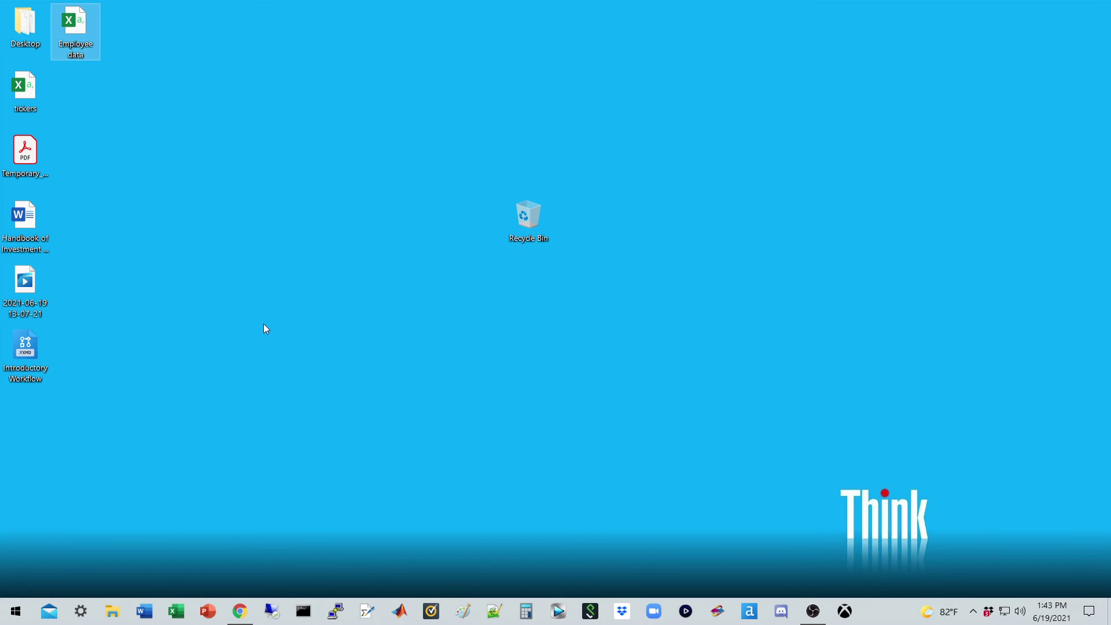
Move the Introductory Workflow file away from the other desktop icons to the empty area above the Recycle Bin.
{"action": "left_click_drag", "start_coordinate": [23, 346], "coordinate": [615, 67]}
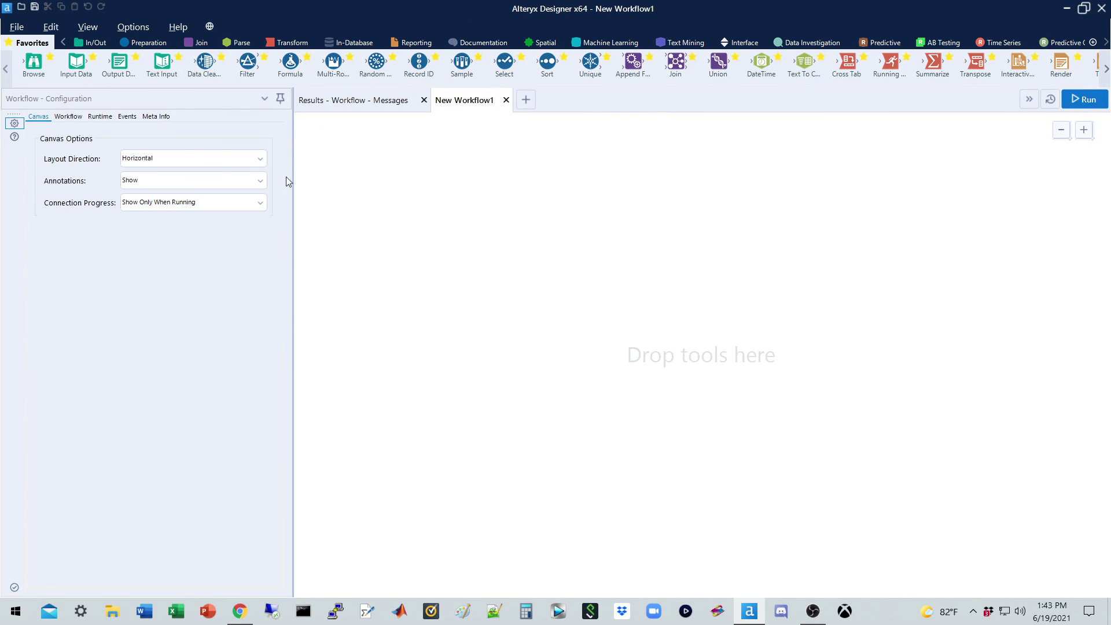
Check the Results window in Alteryx Designer, return to the empty New Workflow1 canvas and look at the saved workflow file on the desktop.
{"action": "left_click", "coordinate": [356, 103]}
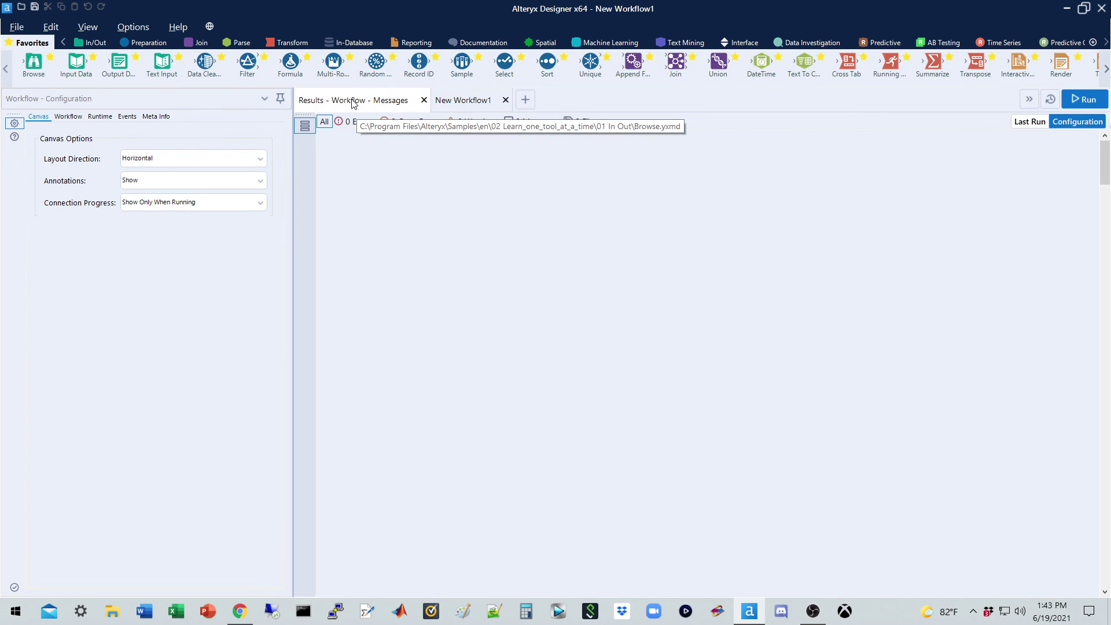
{"action": "left_click", "coordinate": [464, 102]}
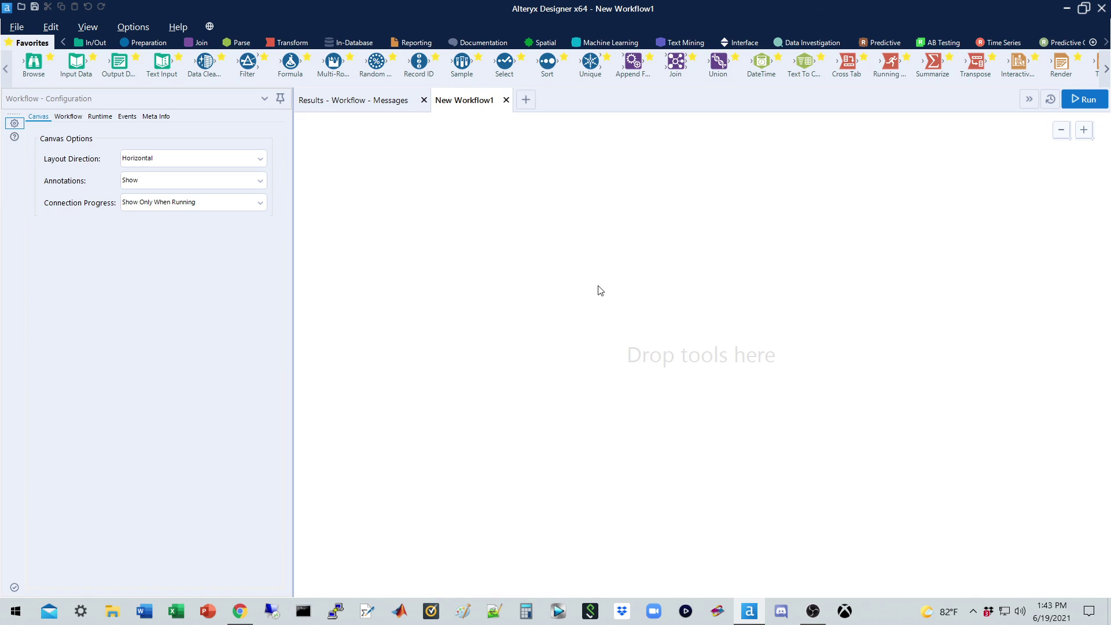
{"action": "left_click", "coordinate": [1066, 8]}
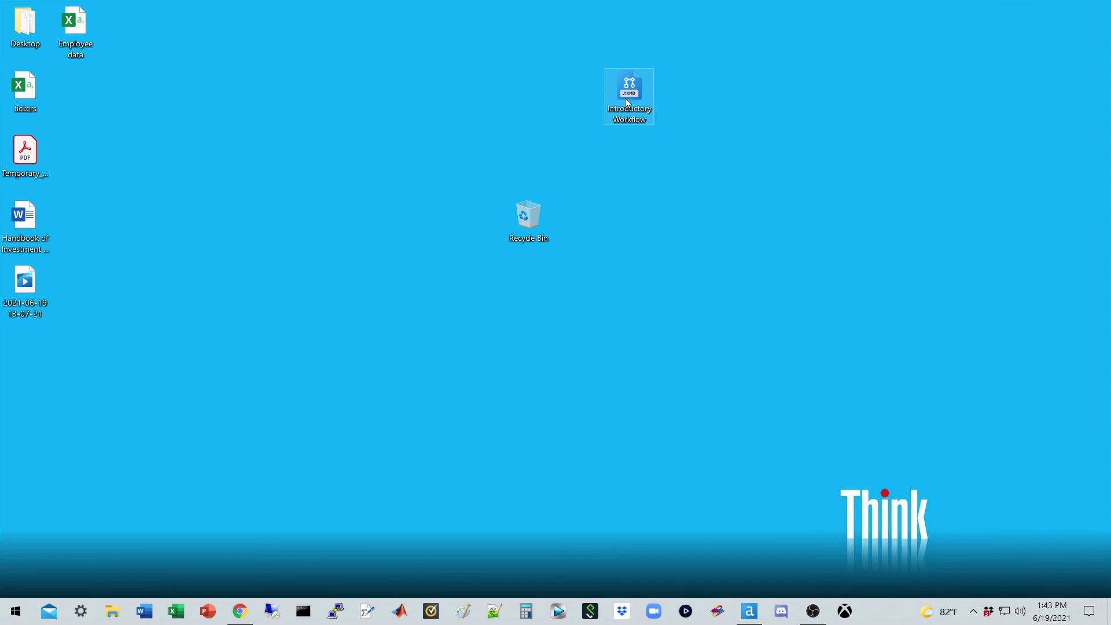
Switch back to Alteryx Designer and open the saved Introductory Workflow from the Desktop folder.
{"action": "left_click", "coordinate": [751, 610]}
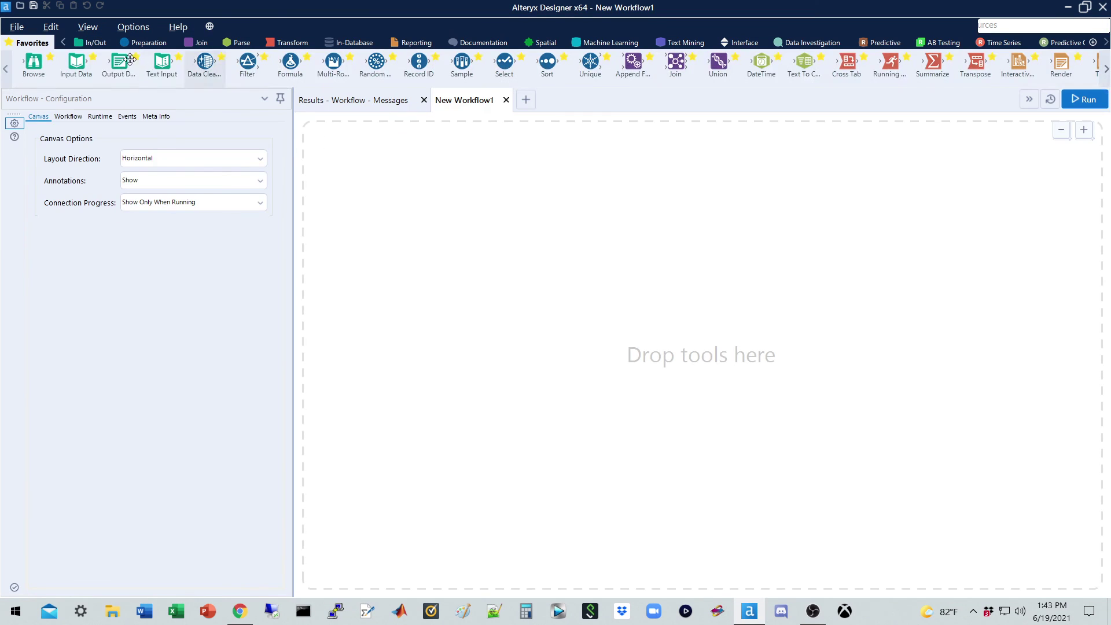
{"action": "left_click", "coordinate": [15, 28]}
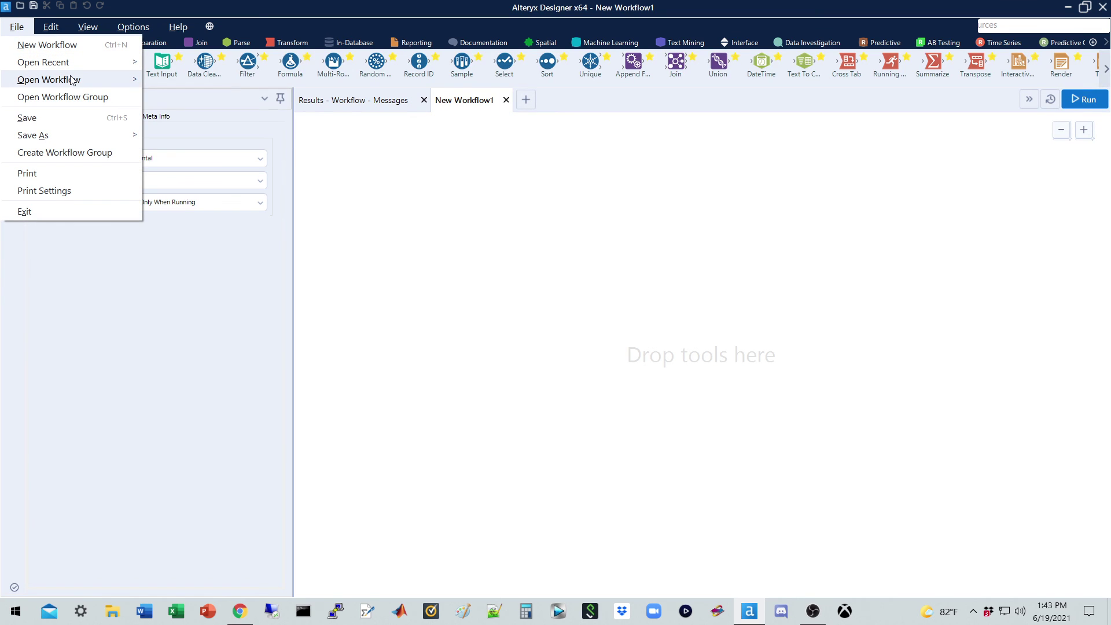
{"action": "mouse_move", "coordinate": [51, 79]}
{"action": "left_click", "coordinate": [172, 88]}
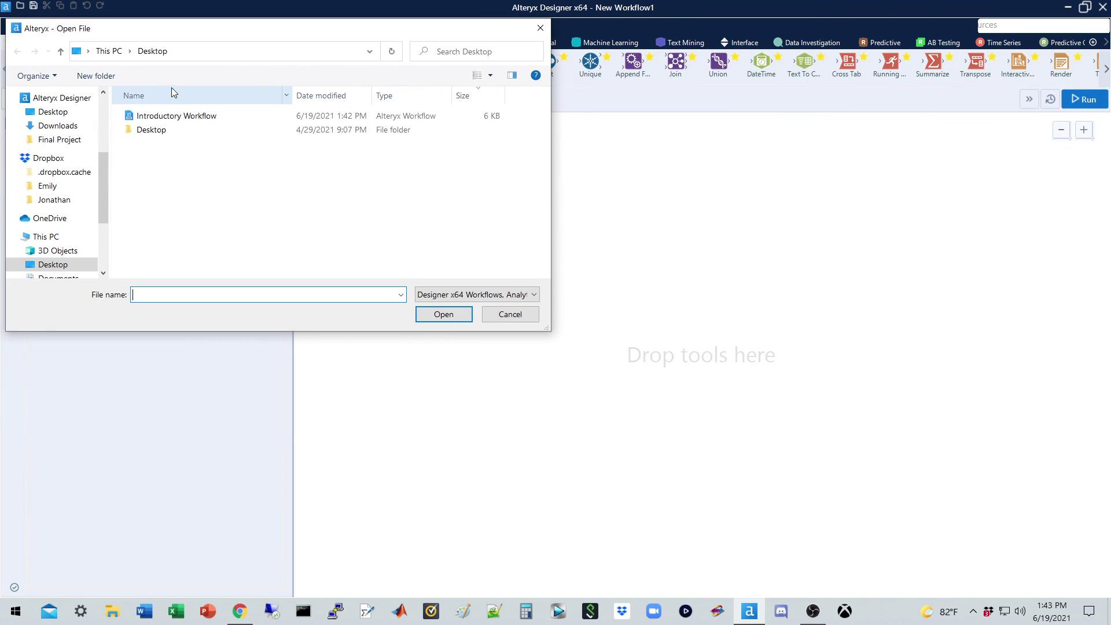
{"action": "left_click", "coordinate": [163, 117]}
{"action": "left_click", "coordinate": [461, 315]}
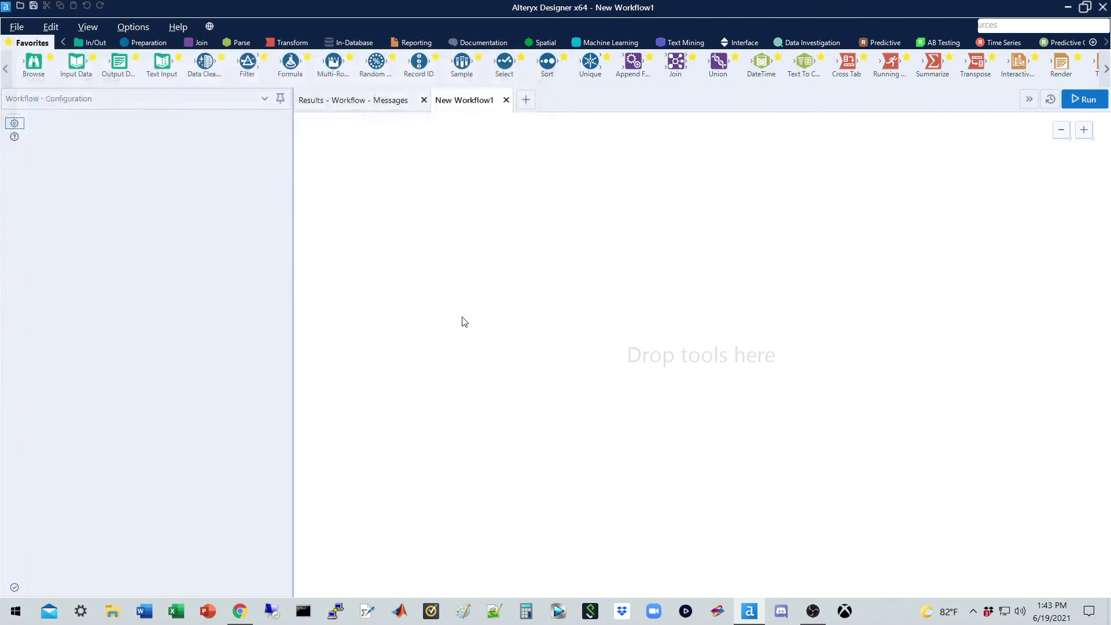